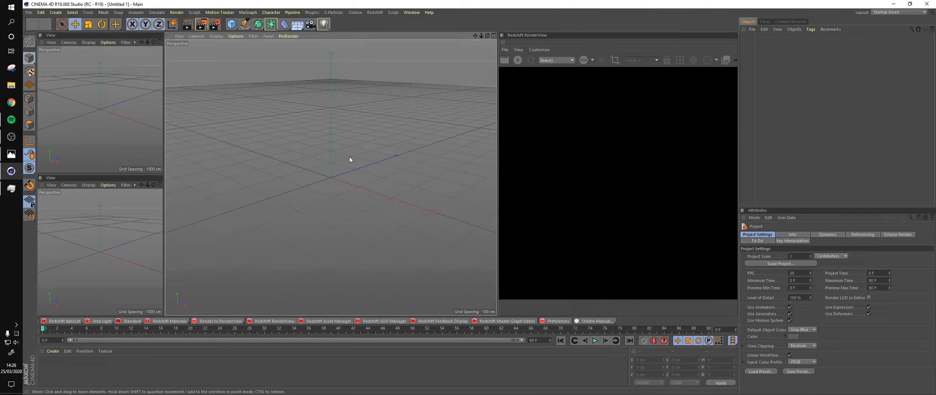
# - Set the render output to a square 750 by 750 pixels with the aspect ratio locked
pyautogui.click(215, 24)
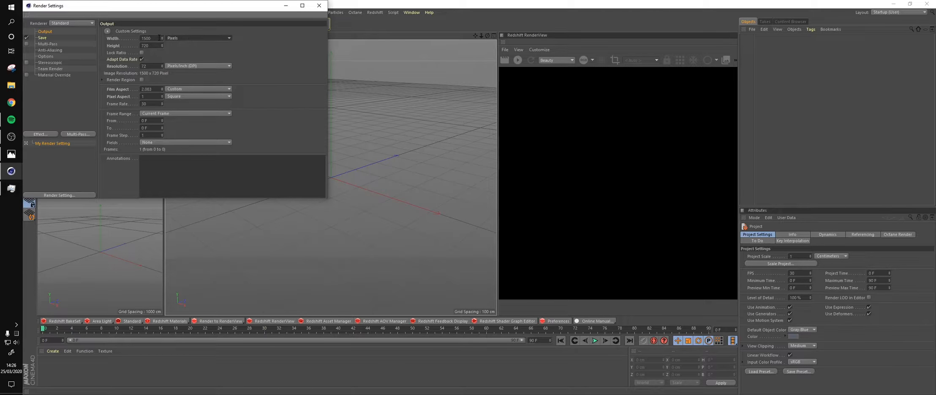
pyautogui.press('Tab')
pyautogui.write('1')
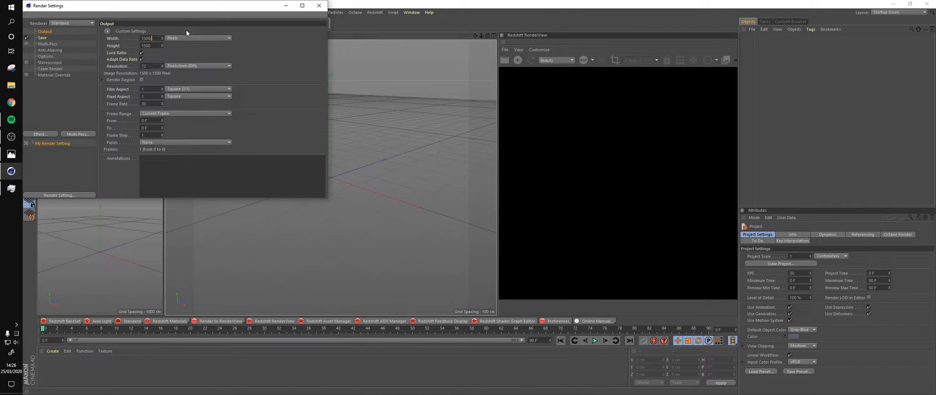
pyautogui.write('/2')
pyautogui.moveTo(167, 6); pyautogui.dragTo(265, 29)
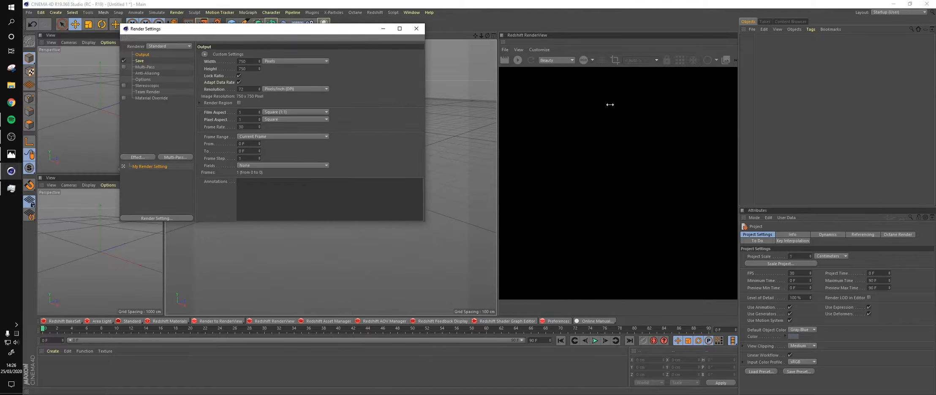
# - Choose Redshift as the project's renderer and close the render settings
pyautogui.click(167, 46)
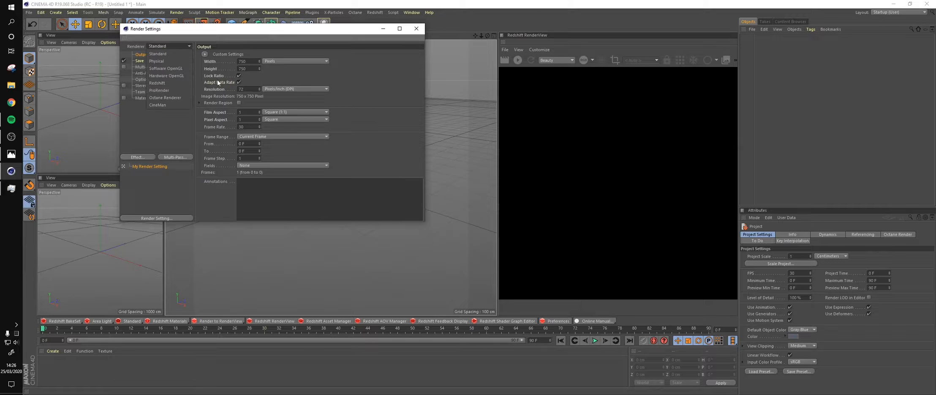
pyautogui.click(144, 73)
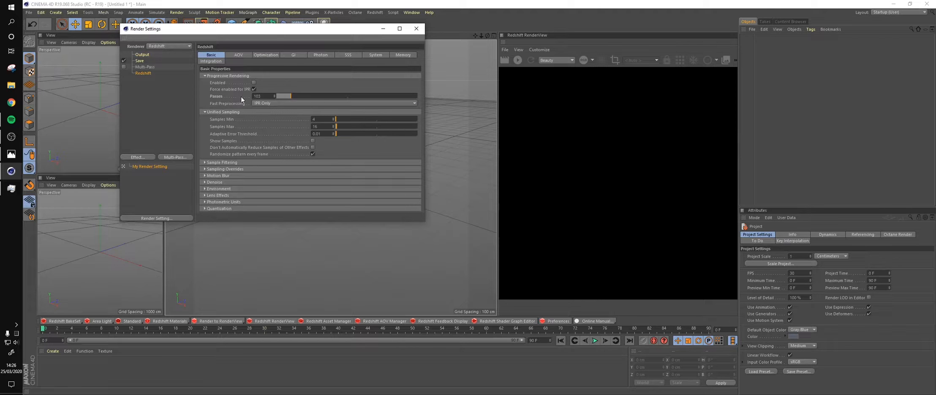
pyautogui.click(416, 29)
# - Check the finished sphere artwork in the Photos app, and add a plane to the Cinema 4D scene
pyautogui.keyDown('alt'); pyautogui.moveTo(339, 173); pyautogui.dragTo(318, 184); pyautogui.keyUp('alt')
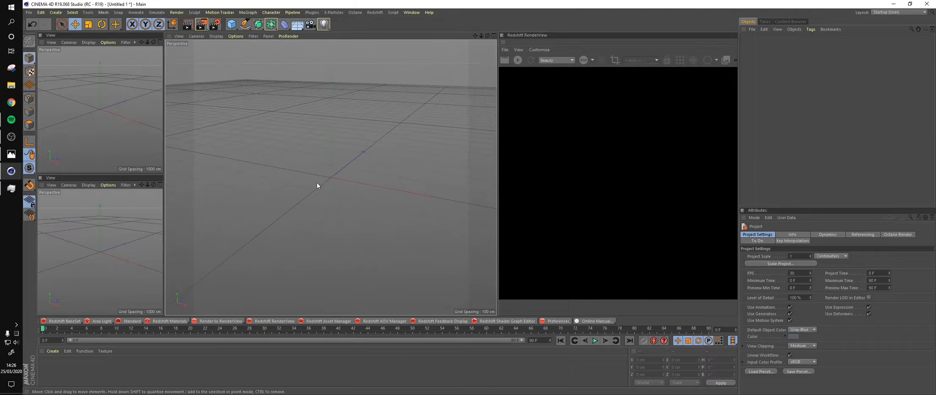
pyautogui.click(12, 156)
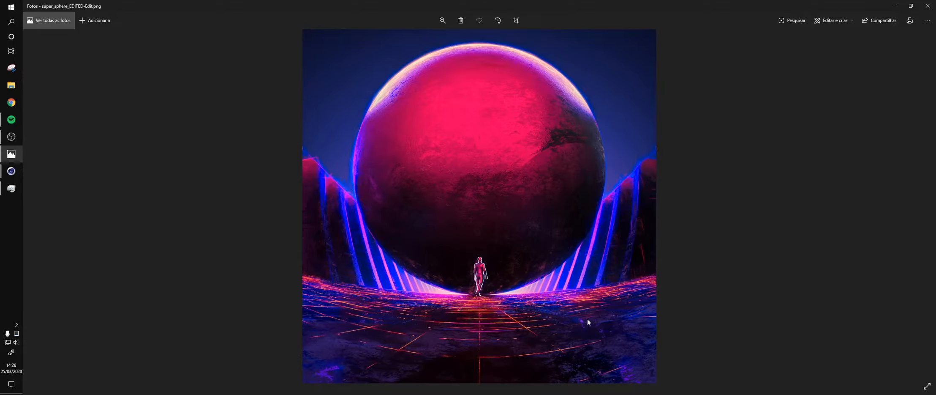
pyautogui.click(894, 7)
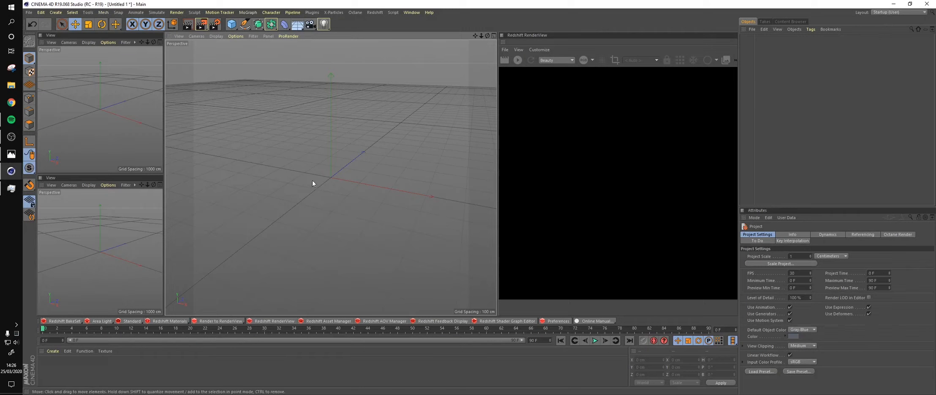
pyautogui.keyDown('alt'); pyautogui.moveTo(325, 181); pyautogui.dragTo(348, 175); pyautogui.keyUp('alt')
pyautogui.moveTo(235, 25); pyautogui.dragTo(292, 48)
pyautogui.keyDown('alt'); pyautogui.moveTo(398, 187); pyautogui.dragTo(351, 155, button='middle'); pyautogui.keyUp('alt')
pyautogui.keyDown('alt'); pyautogui.moveTo(351, 155); pyautogui.dragTo(353, 148); pyautogui.keyUp('alt')
pyautogui.keyDown('alt'); pyautogui.moveTo(353, 148); pyautogui.dragTo(342, 168, button='right'); pyautogui.keyUp('alt')
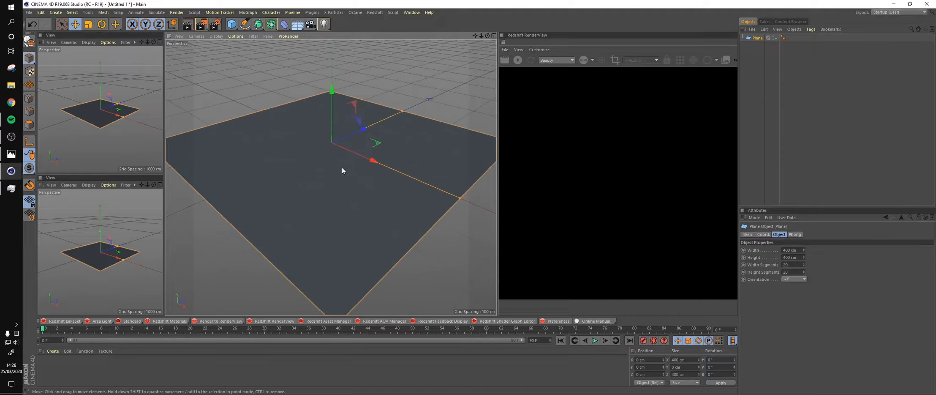
pyautogui.keyDown('alt'); pyautogui.moveTo(342, 168); pyautogui.dragTo(350, 139); pyautogui.keyUp('alt')
# - Display mesh lines in the main viewport and scale the plane up uniformly
pyautogui.click(216, 36)
pyautogui.click(241, 92)
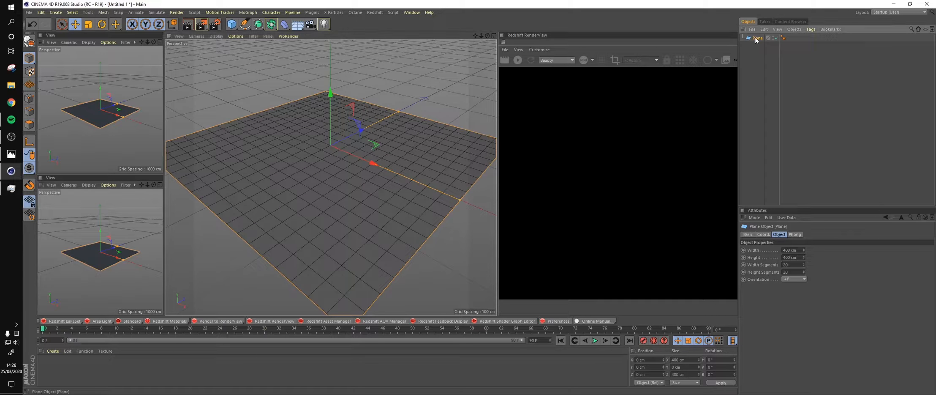
pyautogui.press('t')
pyautogui.moveTo(377, 173); pyautogui.dragTo(360, 211)
pyautogui.press('e')
# - Add a sphere raised about 91 cm above the plane, with type Icosahedron and 71 segments
pyautogui.moveTo(231, 24); pyautogui.dragTo(379, 47)
pyautogui.moveTo(348, 152); pyautogui.dragTo(354, 46)
pyautogui.click(818, 263)
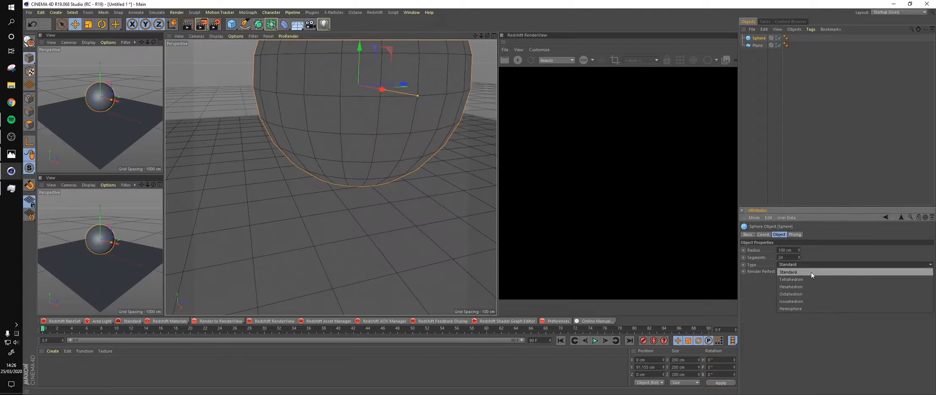
pyautogui.click(809, 305)
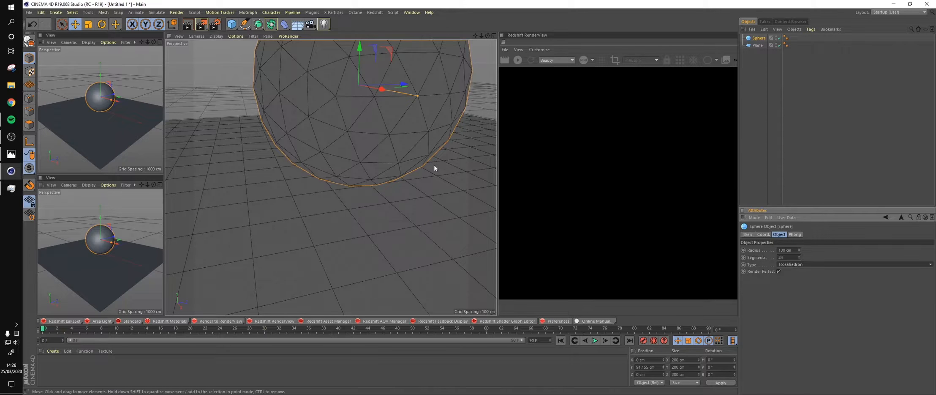
pyautogui.keyDown('alt'); pyautogui.moveTo(434, 164); pyautogui.dragTo(407, 169, button='right'); pyautogui.keyUp('alt')
pyautogui.keyDown('alt'); pyautogui.moveTo(407, 169); pyautogui.dragTo(427, 157); pyautogui.keyUp('alt')
pyautogui.moveTo(799, 257); pyautogui.dragTo(799, 239)
# - Raise the sphere slightly to a height of about 96 cm so it sits on the plane
pyautogui.keyDown('alt'); pyautogui.moveTo(352, 191); pyautogui.dragTo(365, 221, button='middle'); pyautogui.keyUp('alt')
pyautogui.keyDown('alt'); pyautogui.moveTo(365, 222); pyautogui.dragTo(350, 224); pyautogui.keyUp('alt')
pyautogui.moveTo(334, 136); pyautogui.dragTo(334, 131)
pyautogui.keyDown('alt'); pyautogui.moveTo(354, 196); pyautogui.dragTo(346, 156); pyautogui.keyUp('alt')
pyautogui.keyDown('alt'); pyautogui.moveTo(401, 204); pyautogui.dragTo(339, 212); pyautogui.keyUp('alt')
pyautogui.keyDown('alt'); pyautogui.moveTo(339, 212); pyautogui.dragTo(374, 214, button='middle'); pyautogui.keyUp('alt')
pyautogui.scroll(4, 356, 211)
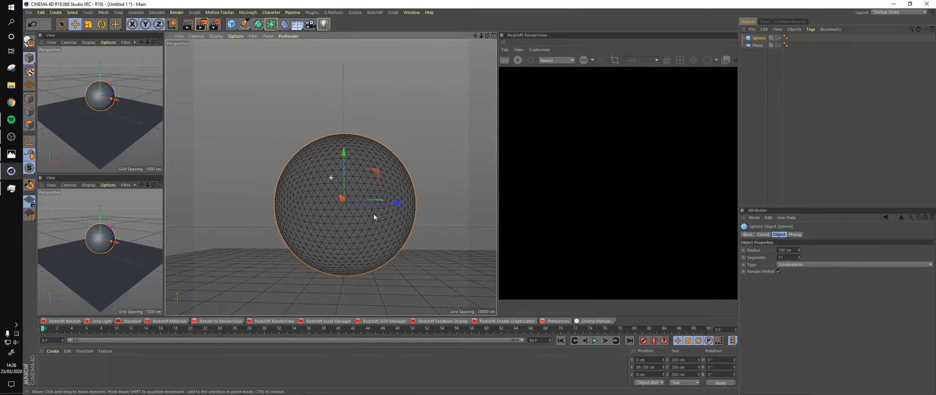
# - Add a target camera to the scene
pyautogui.moveTo(311, 24); pyautogui.dragTo(346, 48)
pyautogui.scroll(-5, 315, 230)
pyautogui.keyDown('alt'); pyautogui.moveTo(314, 231); pyautogui.dragTo(374, 205); pyautogui.keyUp('alt')
pyautogui.scroll(5, 374, 206)
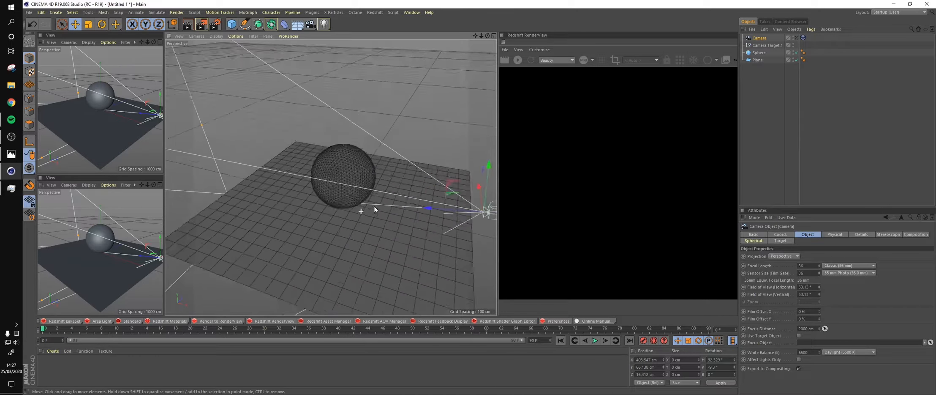
pyautogui.click(768, 45)
pyautogui.moveTo(340, 159); pyautogui.dragTo(305, 119)
pyautogui.hotkey('ctrl', 'z')
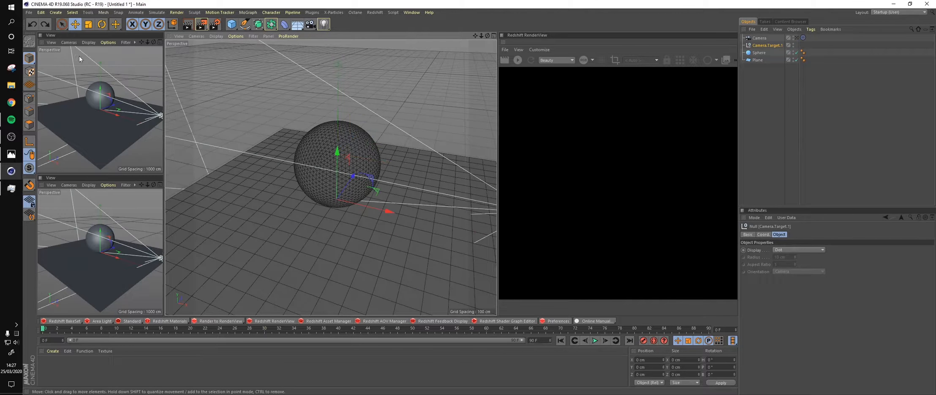
# - Make the upper small viewport look through the new camera
pyautogui.click(69, 43)
pyautogui.moveTo(106, 60)
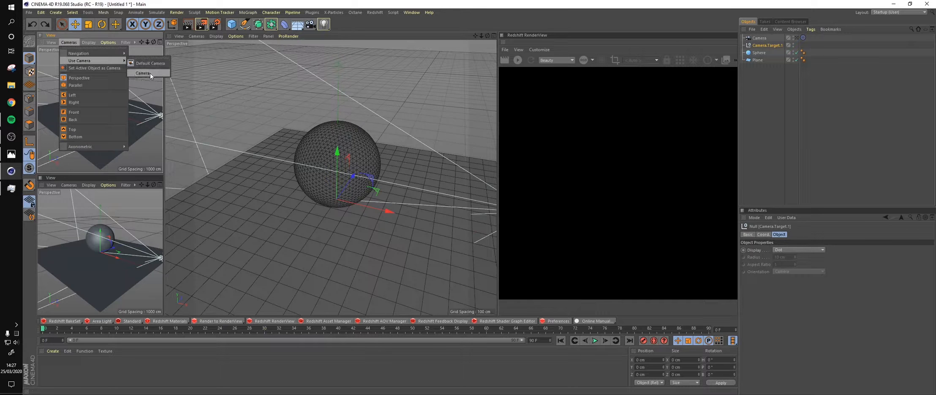
pyautogui.click(150, 73)
pyautogui.keyDown('alt'); pyautogui.moveTo(398, 203); pyautogui.dragTo(327, 193, button='middle'); pyautogui.keyUp('alt')
# - Set the camera's position to 0 on all axes and move it back along X to about 331 cm
pyautogui.click(765, 38)
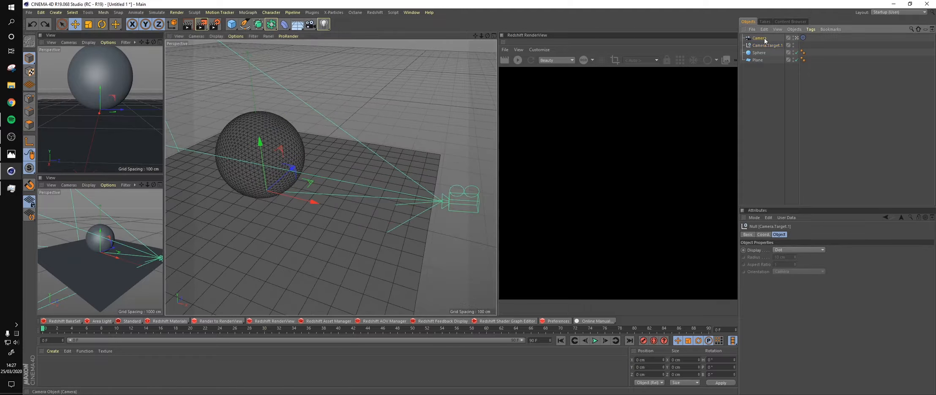
pyautogui.click(649, 359)
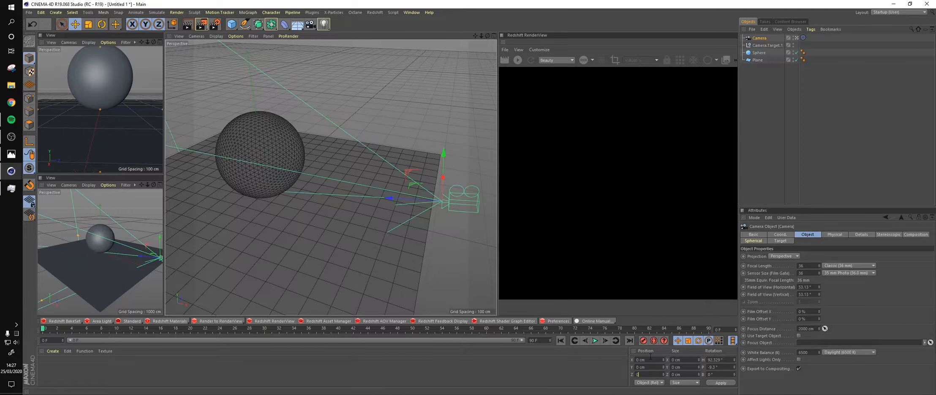
pyautogui.press('Return')
pyautogui.moveTo(310, 201); pyautogui.dragTo(443, 230)
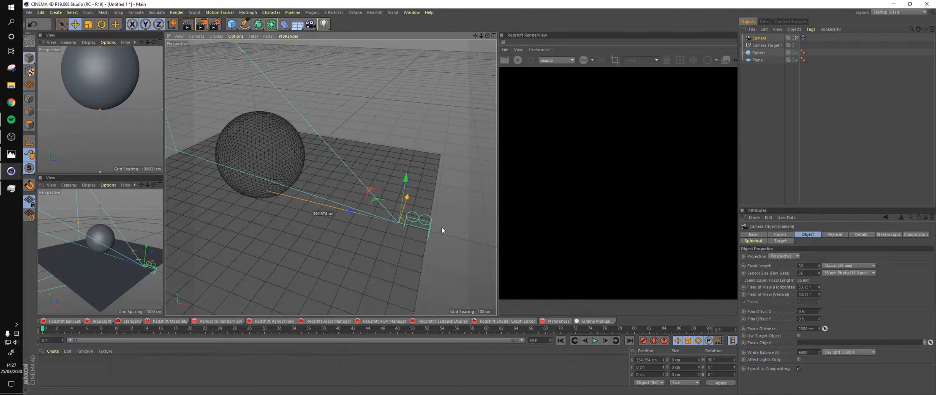
pyautogui.keyDown('alt'); pyautogui.moveTo(372, 235); pyautogui.dragTo(439, 186); pyautogui.keyUp('alt')
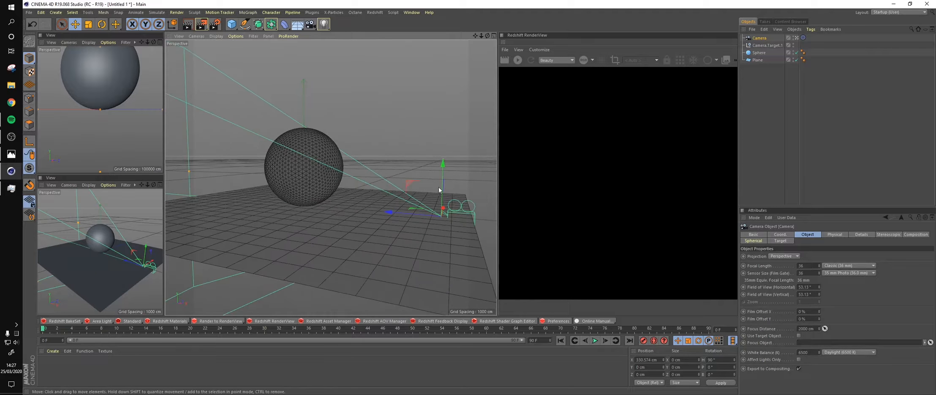
# - Group the camera and its target under a null and raise the group to about 42 cm
pyautogui.keyDown('ctrl'); pyautogui.click(770, 45); pyautogui.keyUp('ctrl')
pyautogui.hotkey('alt', 'g')
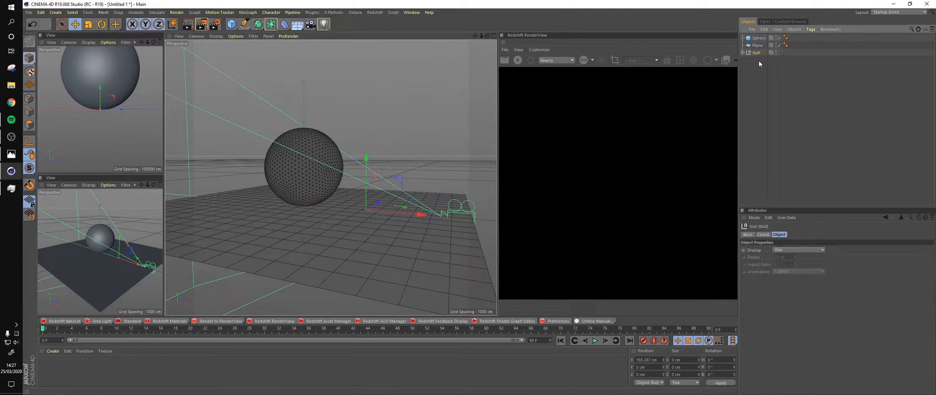
pyautogui.keyDown('alt'); pyautogui.moveTo(348, 211); pyautogui.dragTo(373, 197); pyautogui.keyUp('alt')
pyautogui.moveTo(359, 159); pyautogui.dragTo(359, 142)
pyautogui.click(396, 139)
# - Compare the scene with the reference artwork in Photos, and add a Redshift Camera tag to the grouped camera
pyautogui.click(742, 52)
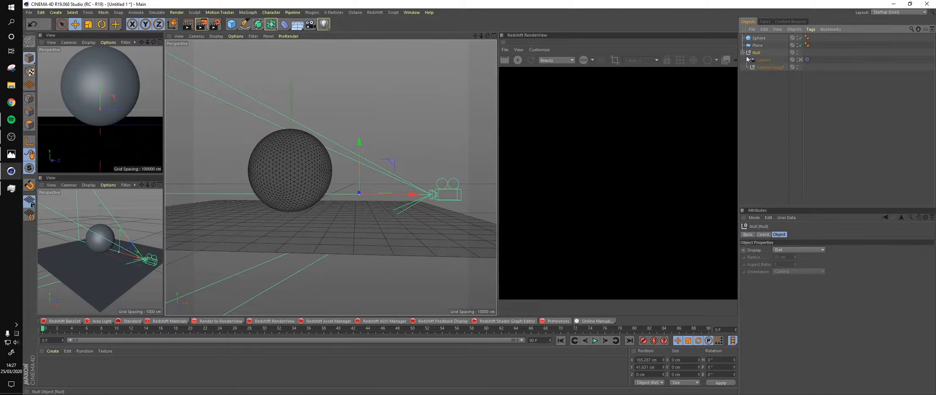
pyautogui.click(763, 60)
pyautogui.click(8, 158)
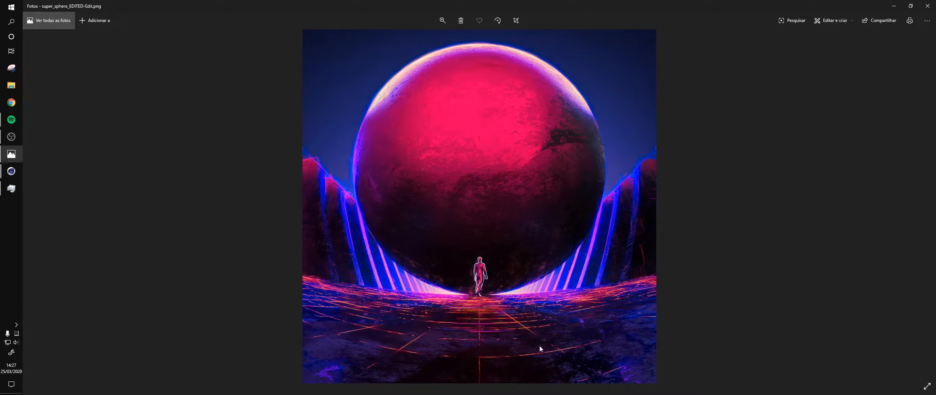
pyautogui.click(894, 6)
pyautogui.scroll(5, 376, 216)
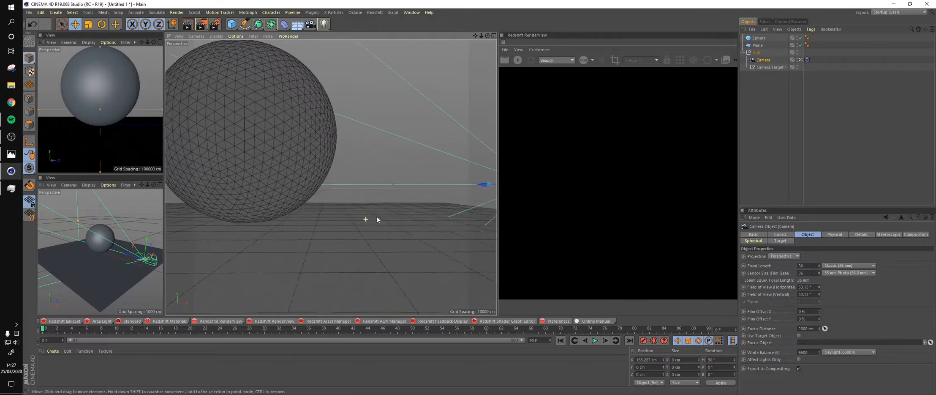
pyautogui.rightClick(765, 62)
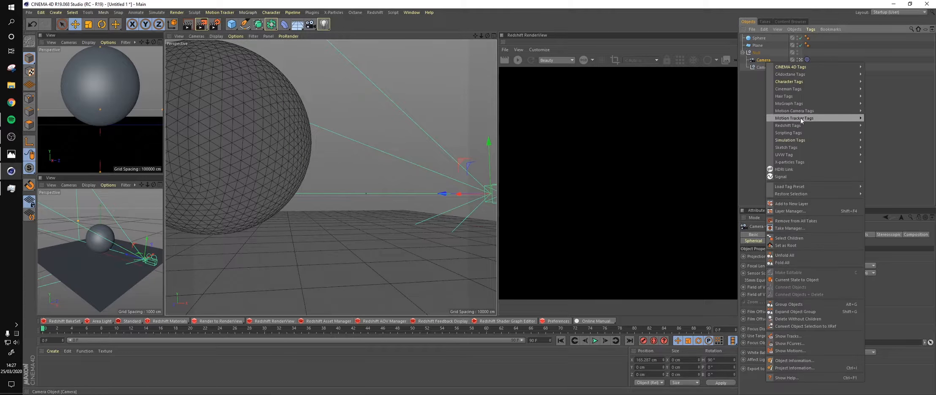
pyautogui.moveTo(821, 126)
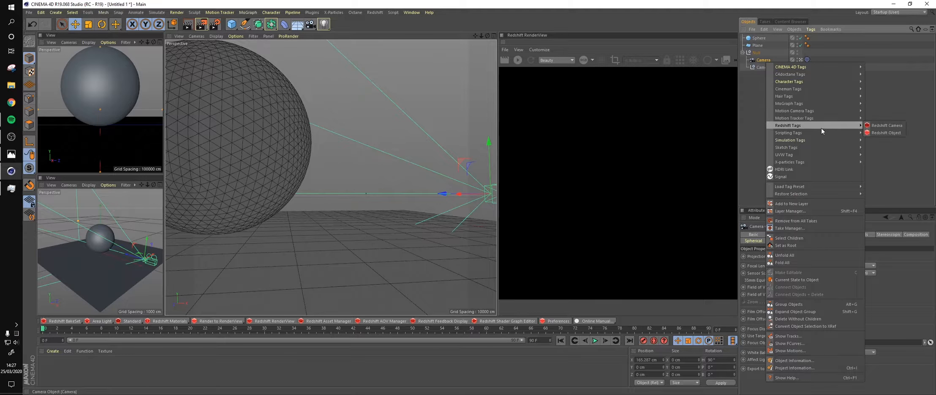
pyautogui.click(886, 126)
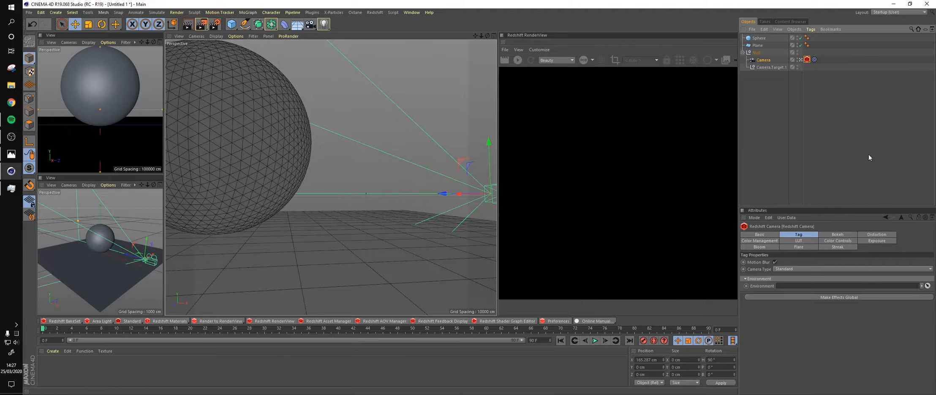
# - Set the Redshift camera type to Fisheye and start the interactive Redshift render from the camera's viewport
pyautogui.click(801, 270)
pyautogui.click(787, 285)
pyautogui.keyDown('alt'); pyautogui.moveTo(431, 245); pyautogui.dragTo(415, 228); pyautogui.keyUp('alt')
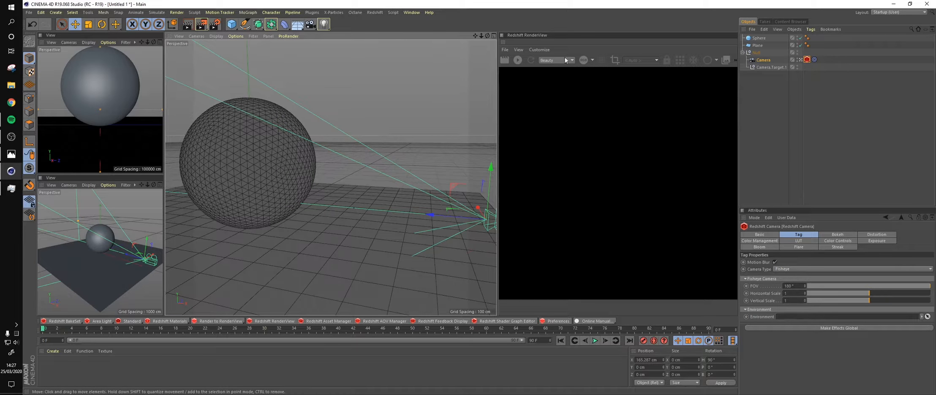
pyautogui.click(517, 60)
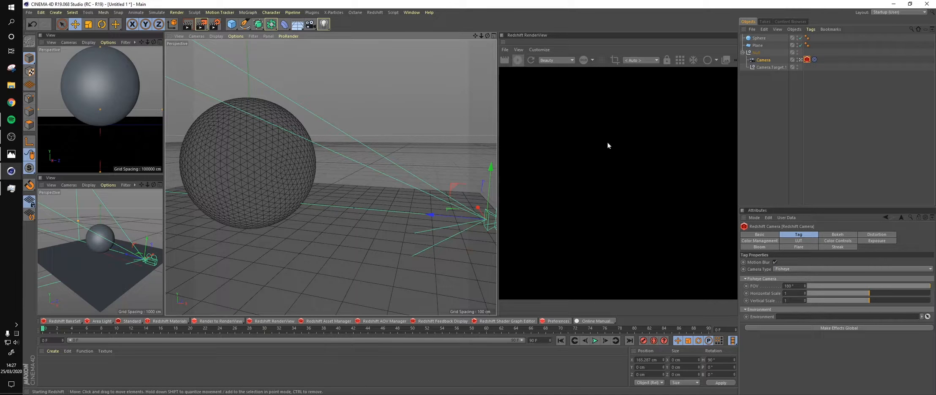
pyautogui.click(156, 69)
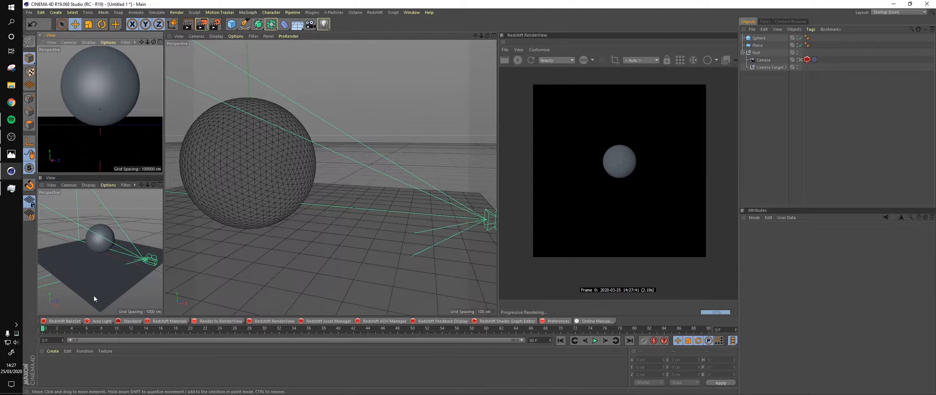
# - Light the scene with a Redshift dome light and set the Redshift RenderView to render through Camera
pyautogui.moveTo(101, 321); pyautogui.dragTo(144, 357)
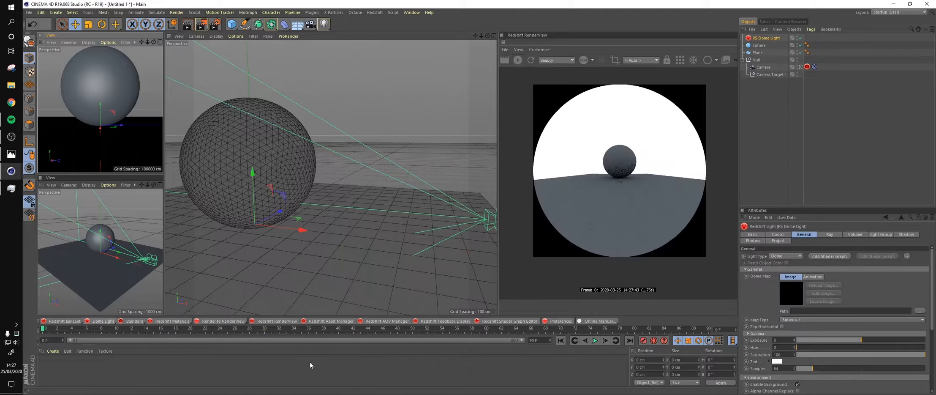
pyautogui.keyDown('alt'); pyautogui.moveTo(371, 223); pyautogui.dragTo(360, 195); pyautogui.keyUp('alt')
pyautogui.click(143, 55)
pyautogui.click(143, 53)
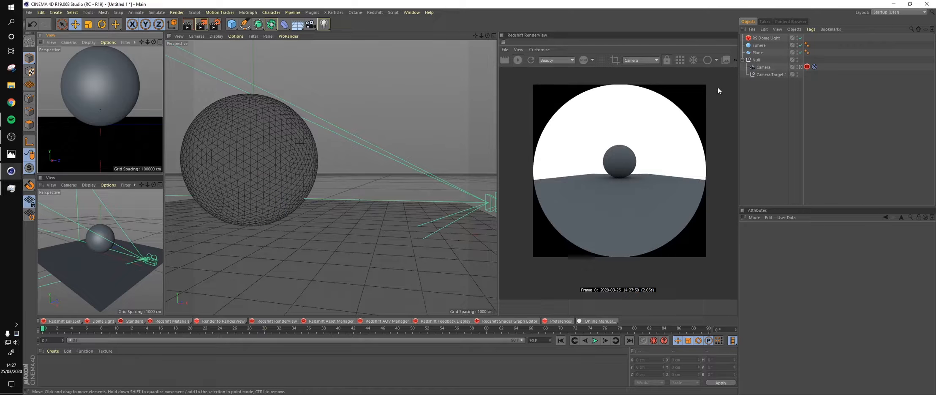
# - Set the fisheye camera's horizontal scale to 1.8 in its Redshift Camera tag
pyautogui.click(763, 68)
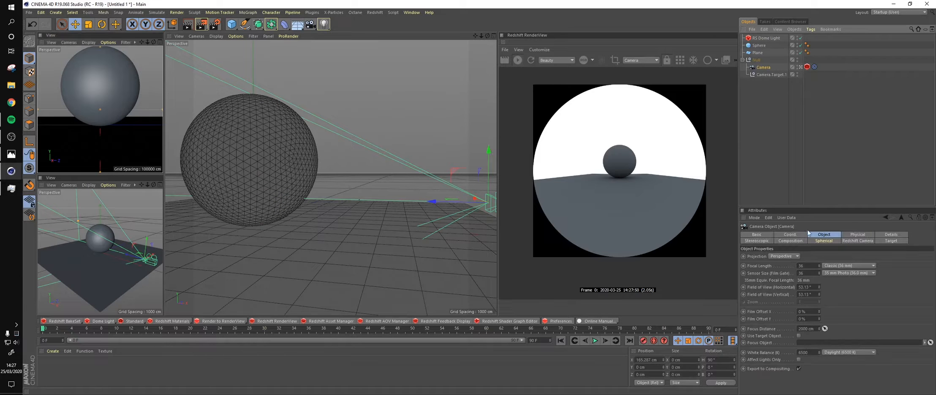
pyautogui.click(807, 67)
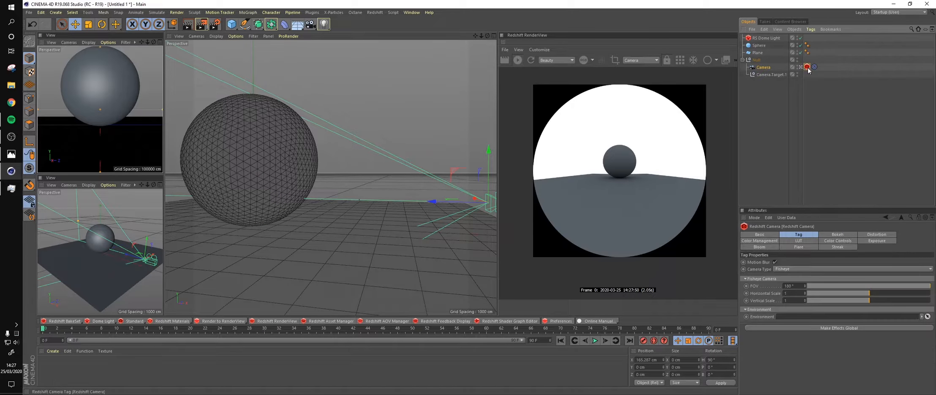
pyautogui.doubleClick(794, 294)
pyautogui.write('1.8')
pyautogui.press('Return')
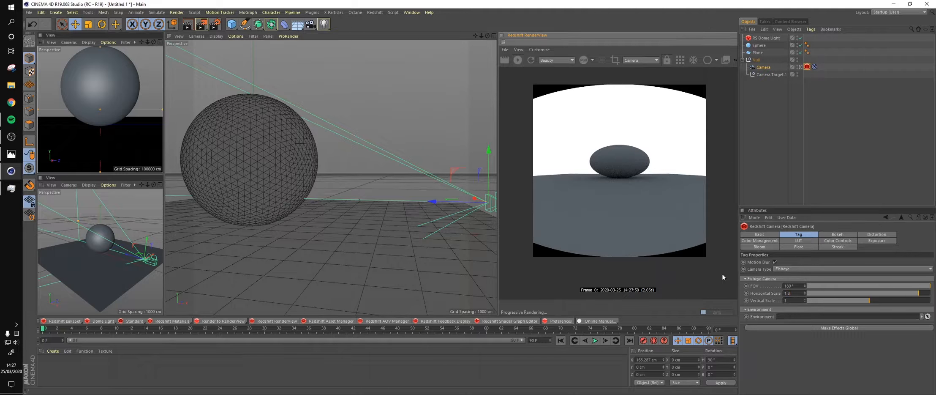
# - Set the fisheye camera's vertical scale to 1.8 in its Redshift Camera tag
pyautogui.doubleClick(791, 300)
pyautogui.write('1')
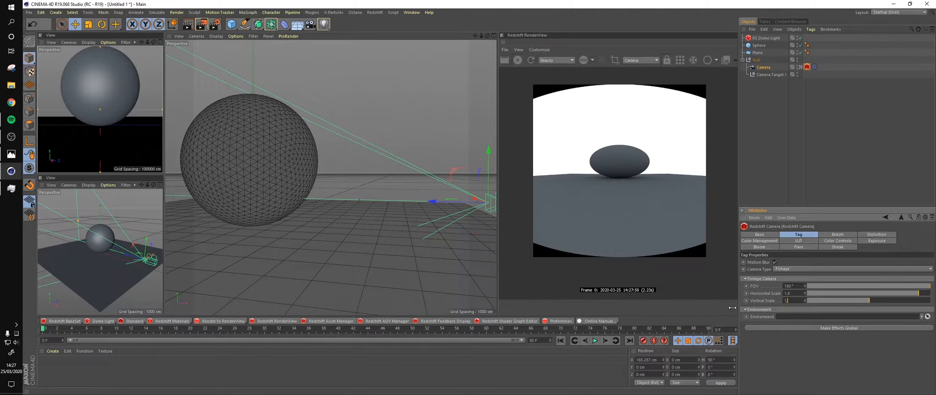
pyautogui.write('.8')
pyautogui.press('Return')
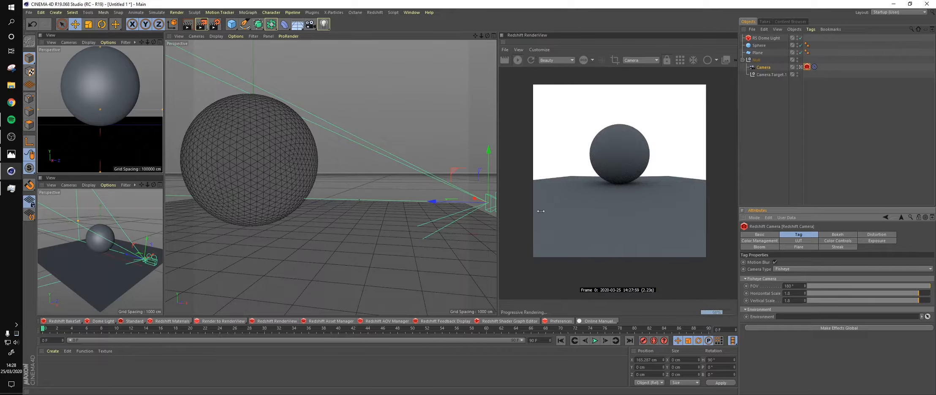
pyautogui.moveTo(385, 239); pyautogui.dragTo(381, 244)
pyautogui.hotkey('ctrl', 'z')
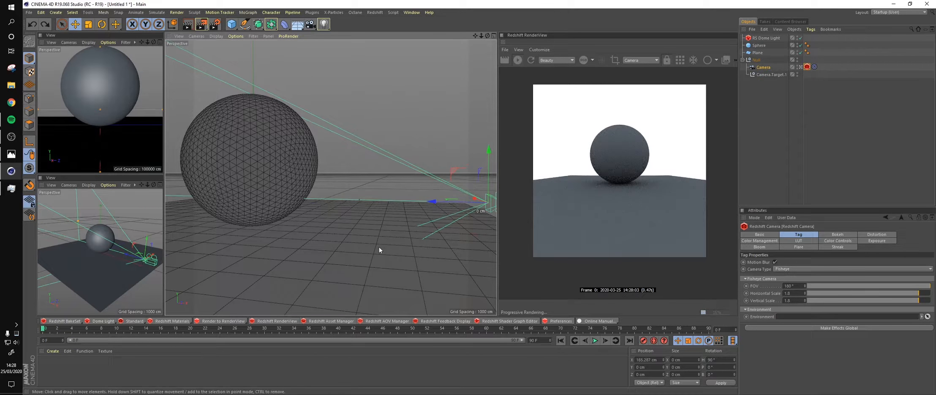
# - Check the reference artwork in Photos, and move the camera lower and closer to the sphere, to about X 52 cm
pyautogui.keyDown('alt'); pyautogui.moveTo(343, 249); pyautogui.dragTo(332, 232); pyautogui.keyUp('alt')
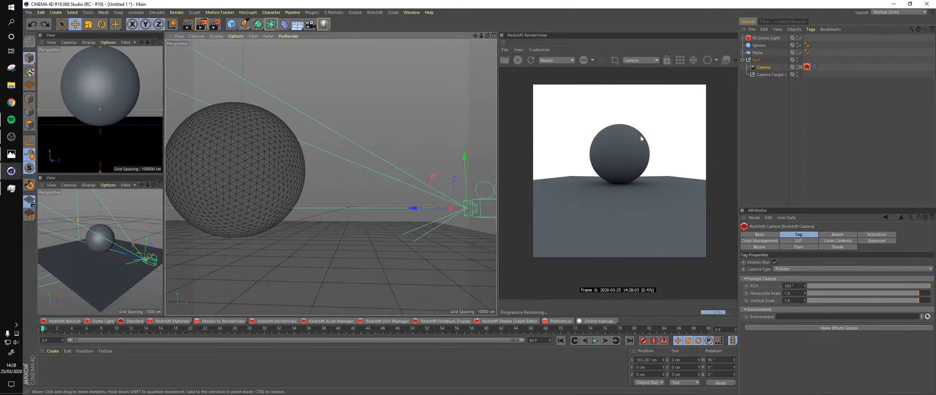
pyautogui.click(764, 67)
pyautogui.keyDown('alt'); pyautogui.moveTo(458, 199); pyautogui.dragTo(454, 191); pyautogui.keyUp('alt')
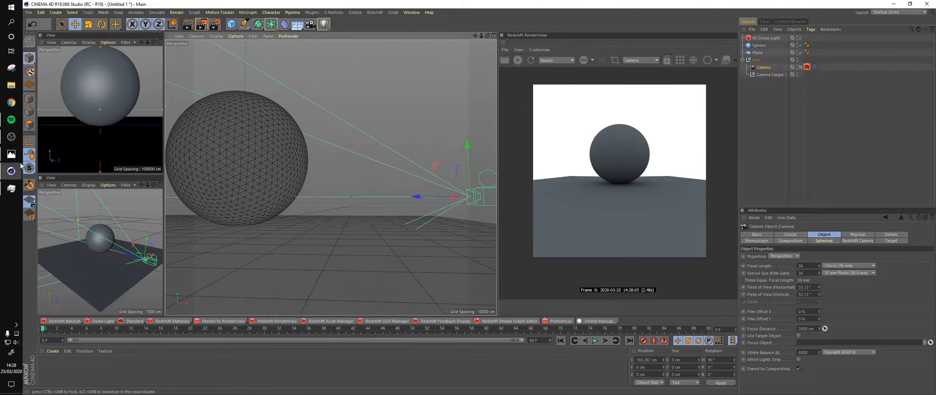
pyautogui.hotkey('alt', 'Tab')
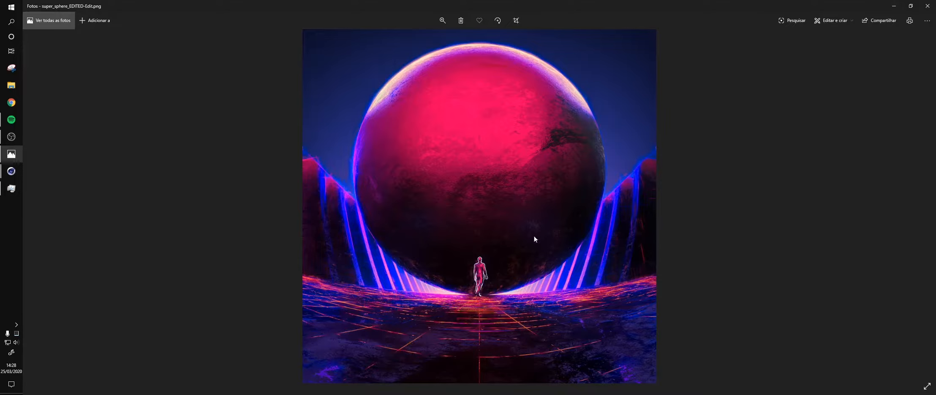
pyautogui.click(894, 5)
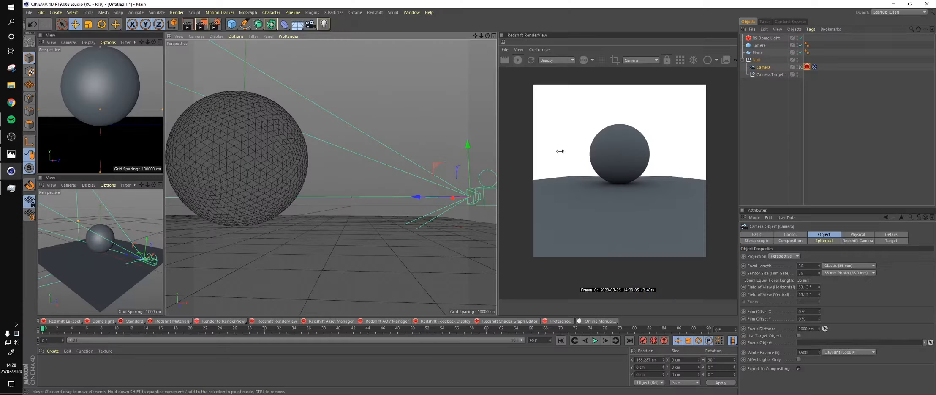
pyautogui.moveTo(437, 169); pyautogui.dragTo(354, 192)
pyautogui.keyDown('alt'); pyautogui.moveTo(443, 201); pyautogui.dragTo(456, 208, button='middle'); pyautogui.keyUp('alt')
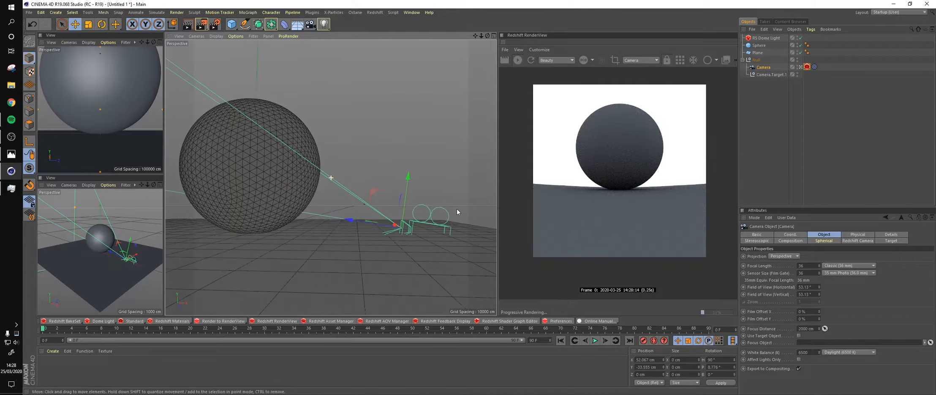
# - Raise the camera target to about Y 50.6 cm and compare the framing with the reference artwork in Photos
pyautogui.click(785, 75)
pyautogui.keyDown('alt'); pyautogui.moveTo(309, 179); pyautogui.dragTo(369, 185, button='middle'); pyautogui.keyUp('alt')
pyautogui.moveTo(313, 155); pyautogui.dragTo(314, 121)
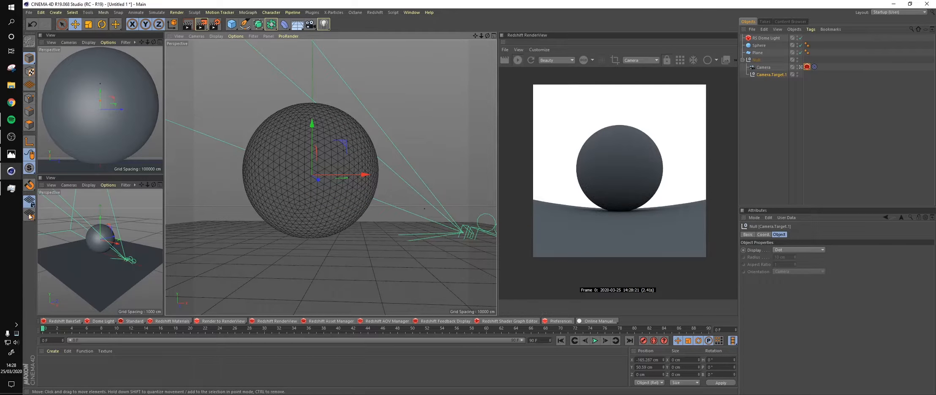
pyautogui.click(13, 187)
pyautogui.click(13, 187)
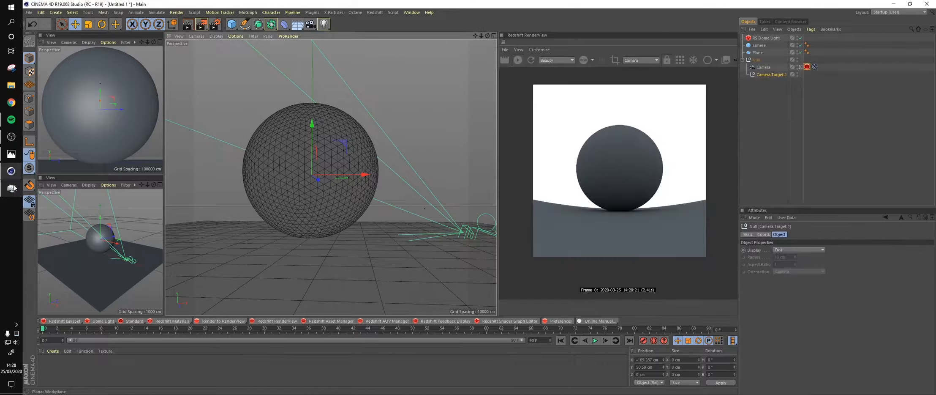
pyautogui.click(11, 154)
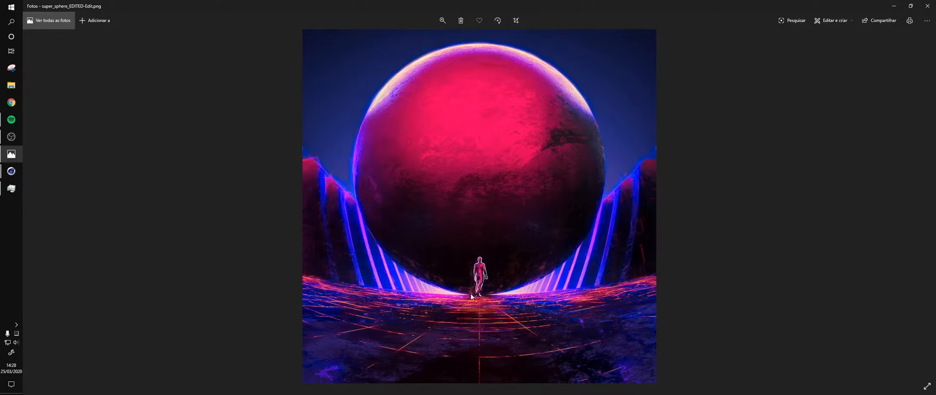
pyautogui.click(894, 6)
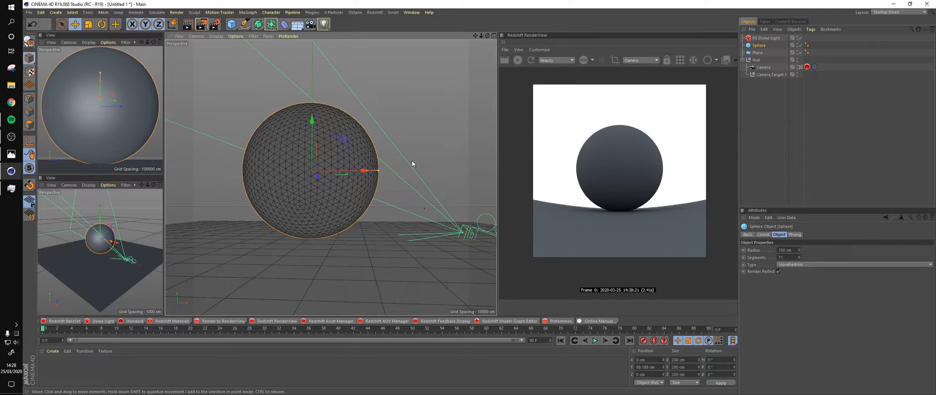
# - Try to scale the sphere up uniformly from its centre
pyautogui.keyDown('alt'); pyautogui.moveTo(314, 163); pyautogui.dragTo(358, 193); pyautogui.keyUp('alt')
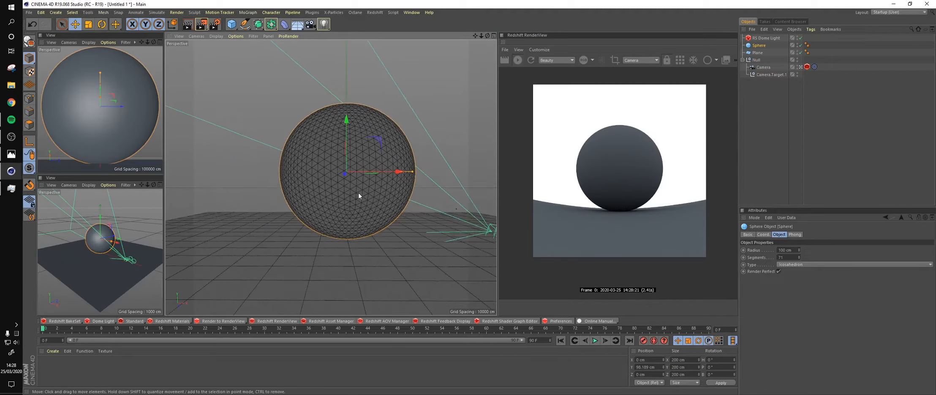
pyautogui.keyDown('alt'); pyautogui.moveTo(359, 193); pyautogui.dragTo(375, 196, button='right'); pyautogui.keyUp('alt')
pyautogui.keyDown('alt'); pyautogui.moveTo(375, 196); pyautogui.dragTo(377, 194); pyautogui.keyUp('alt')
pyautogui.press('t')
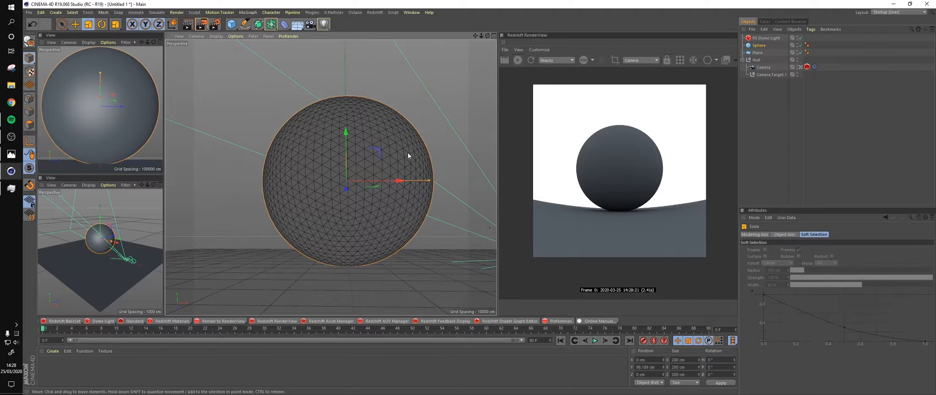
pyautogui.moveTo(407, 152); pyautogui.dragTo(477, 153)
pyautogui.hotkey('ctrl', 'z')
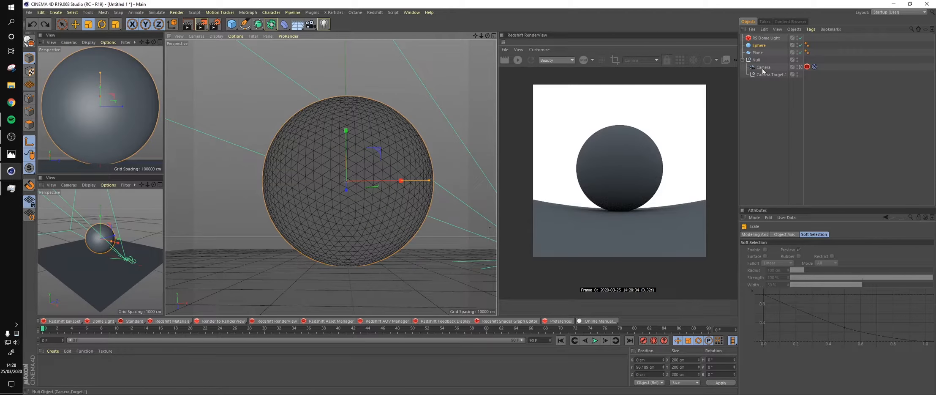
# - Make the sphere editable and move its axis down to the base of the sphere, at about Y -1.8 cm
pyautogui.click(759, 46)
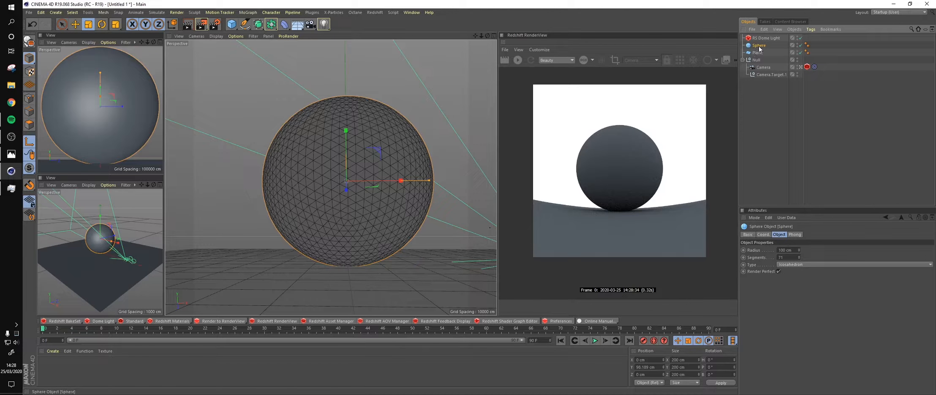
pyautogui.press('c')
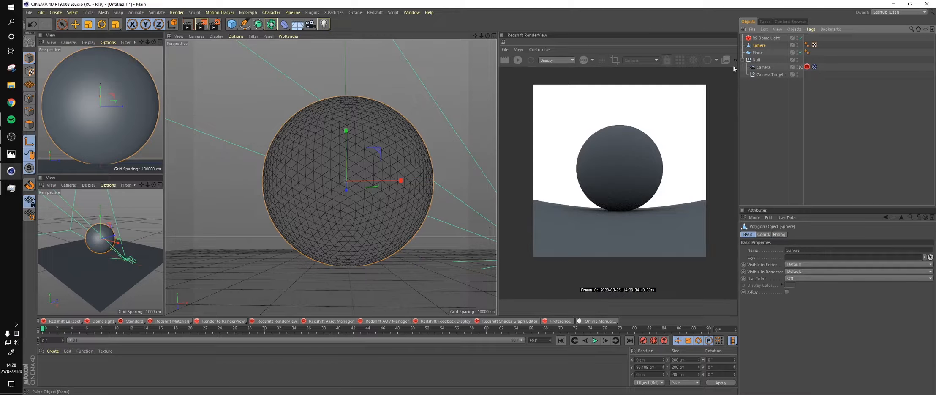
pyautogui.press('F3')
pyautogui.press('e')
pyautogui.scroll(5, 329, 141)
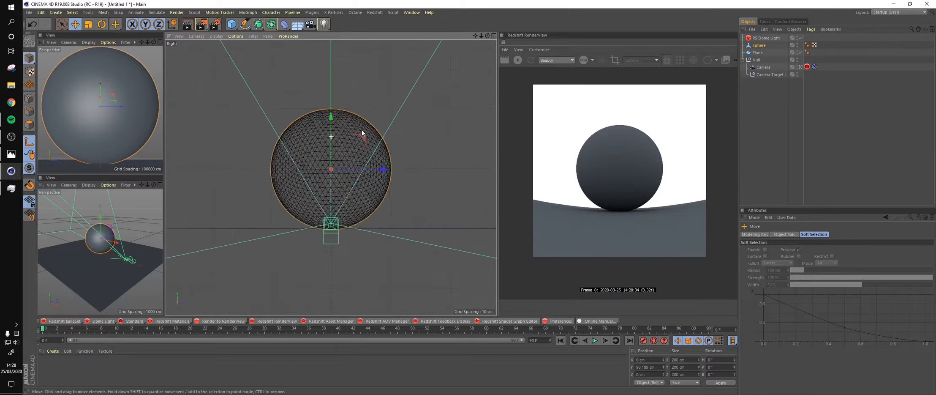
pyautogui.moveTo(336, 174); pyautogui.dragTo(336, 197)
pyautogui.keyDown('alt'); pyautogui.moveTo(318, 257); pyautogui.dragTo(380, 240, button='right'); pyautogui.keyUp('alt')
pyautogui.keyDown('alt'); pyautogui.moveTo(380, 239); pyautogui.dragTo(361, 206, button='middle'); pyautogui.keyUp('alt')
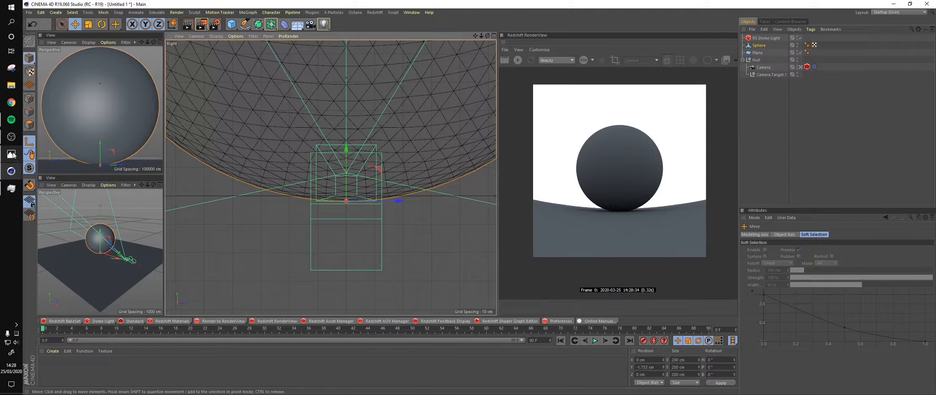
# - Scale the sphere up uniformly from its base axis and restart the interactive Redshift render
pyautogui.press('F1')
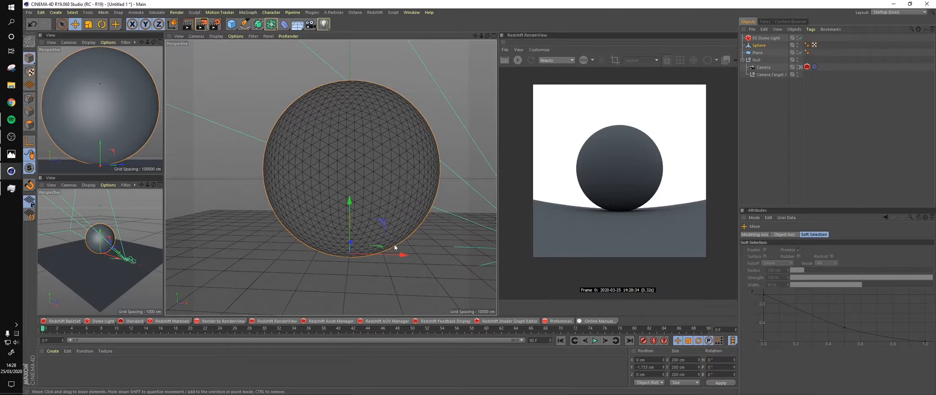
pyautogui.press('t')
pyautogui.moveTo(397, 247); pyautogui.dragTo(452, 234)
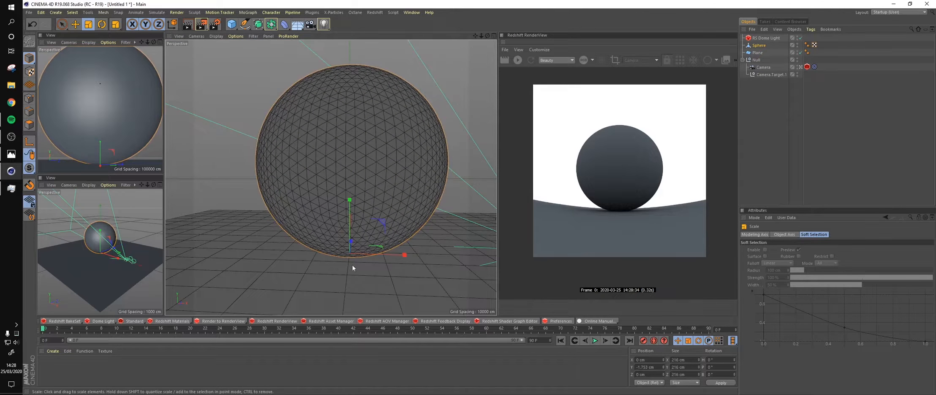
pyautogui.keyDown('alt'); pyautogui.moveTo(390, 244); pyautogui.dragTo(330, 222, button='middle'); pyautogui.keyUp('alt')
pyautogui.keyDown('alt'); pyautogui.moveTo(402, 237); pyautogui.dragTo(386, 235, button='right'); pyautogui.keyUp('alt')
pyautogui.moveTo(418, 200); pyautogui.dragTo(405, 195)
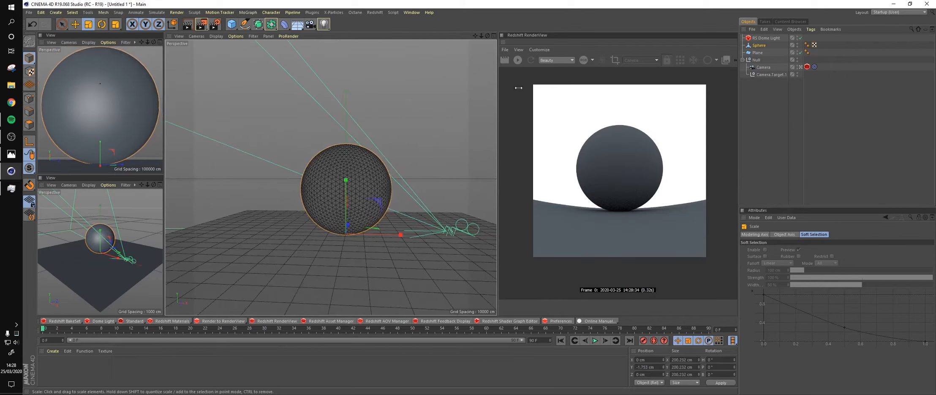
pyautogui.click(519, 59)
pyautogui.moveTo(392, 154); pyautogui.dragTo(526, 117)
# - Move the camera about 11.6 cm in towards the enlarged sphere's base and reset its Z position to 0 cm
pyautogui.click(763, 67)
pyautogui.press('e')
pyautogui.keyDown('alt'); pyautogui.moveTo(451, 232); pyautogui.dragTo(389, 201, button='middle'); pyautogui.keyUp('alt')
pyautogui.keyDown('alt'); pyautogui.moveTo(389, 201); pyautogui.dragTo(406, 200, button='right'); pyautogui.keyUp('alt')
pyautogui.keyDown('alt'); pyautogui.moveTo(374, 172); pyautogui.dragTo(368, 163); pyautogui.keyUp('alt')
pyautogui.keyDown('alt'); pyautogui.moveTo(382, 226); pyautogui.dragTo(384, 254, button='middle'); pyautogui.keyUp('alt')
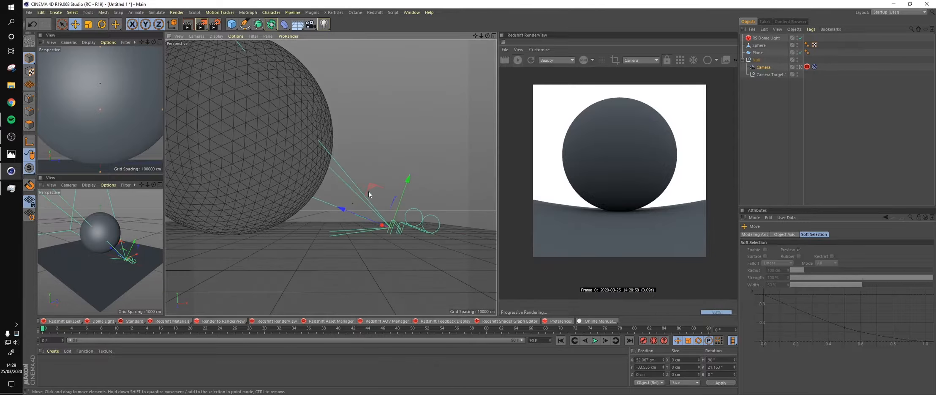
pyautogui.moveTo(373, 184); pyautogui.dragTo(364, 190)
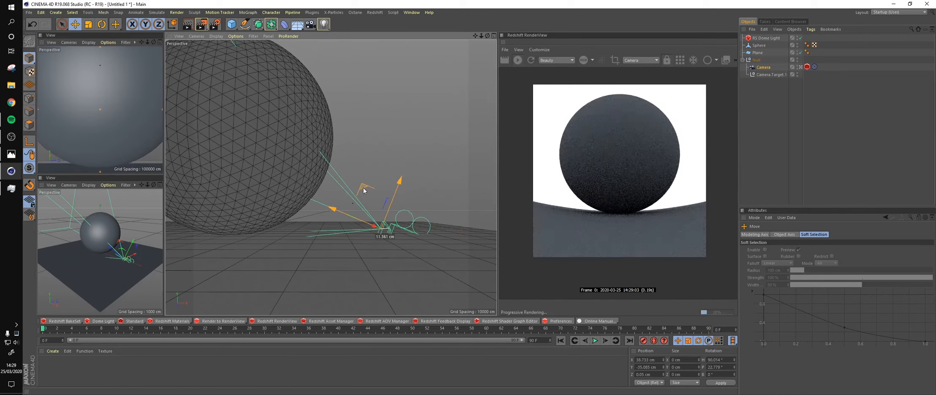
pyautogui.click(647, 374)
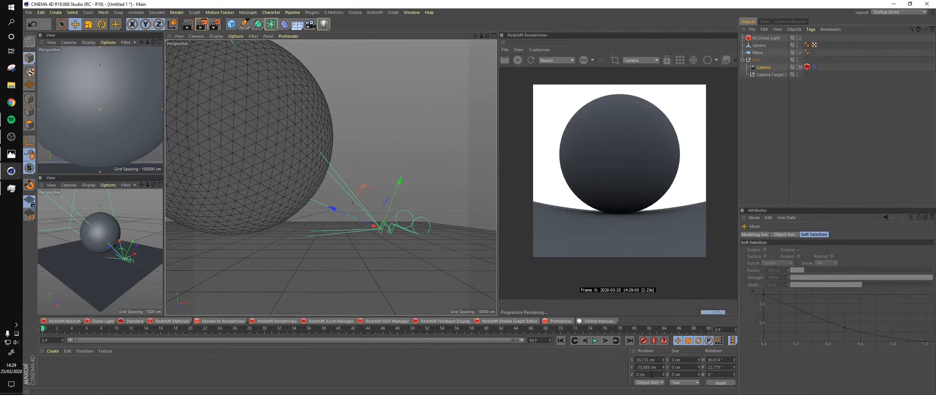
pyautogui.keyDown('alt'); pyautogui.moveTo(280, 207); pyautogui.dragTo(301, 227, button='middle'); pyautogui.keyUp('alt')
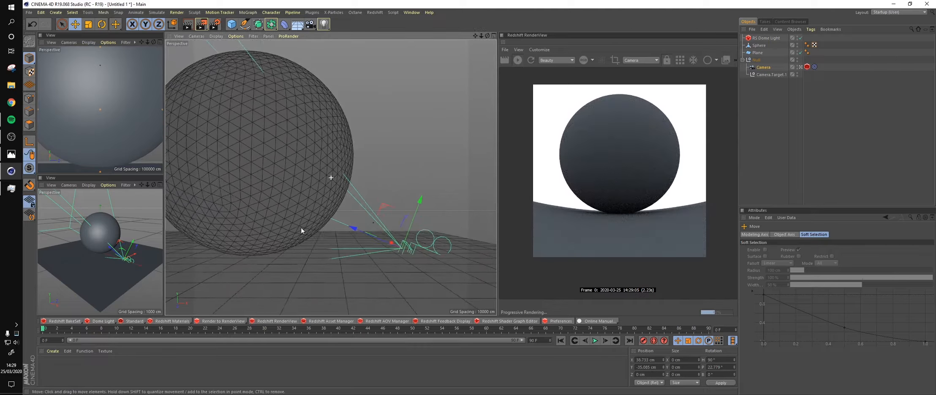
# - Raise the camera target by about 13.8 cm and check the composition against the reference artwork in Photos
pyautogui.click(768, 74)
pyautogui.moveTo(254, 136); pyautogui.dragTo(254, 132)
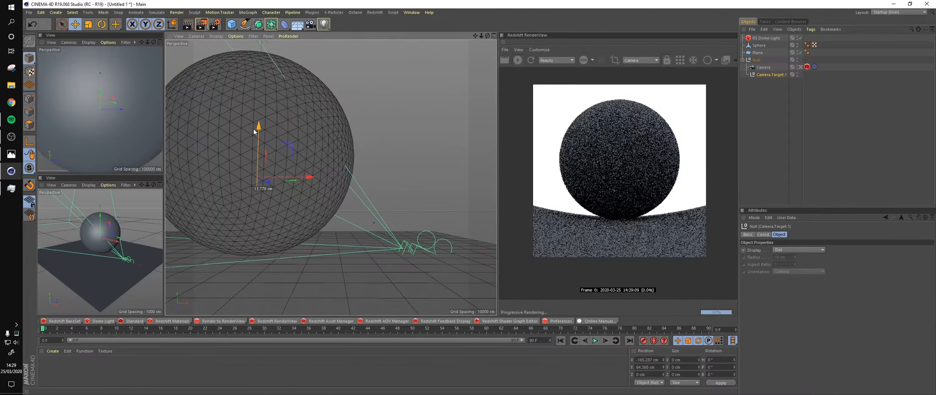
pyautogui.keyDown('alt'); pyautogui.moveTo(283, 166); pyautogui.dragTo(310, 186); pyautogui.keyUp('alt')
pyautogui.scroll(-4, 322, 182)
pyautogui.keyDown('alt'); pyautogui.moveTo(325, 182); pyautogui.dragTo(353, 189, button='middle'); pyautogui.keyUp('alt')
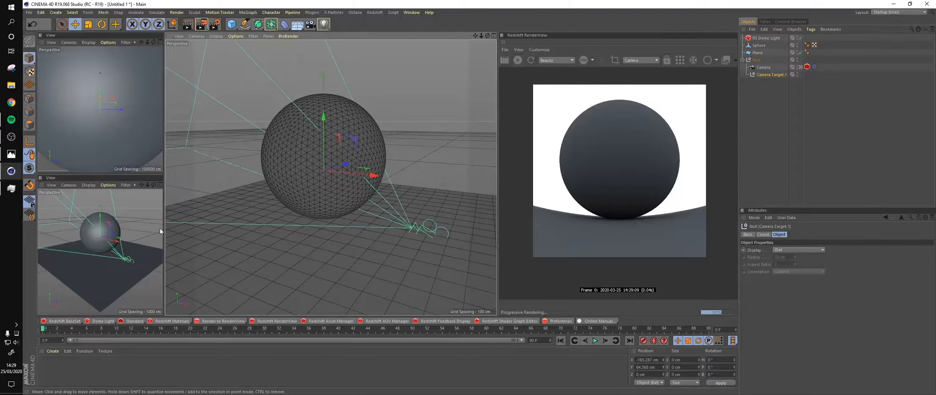
pyautogui.click(11, 153)
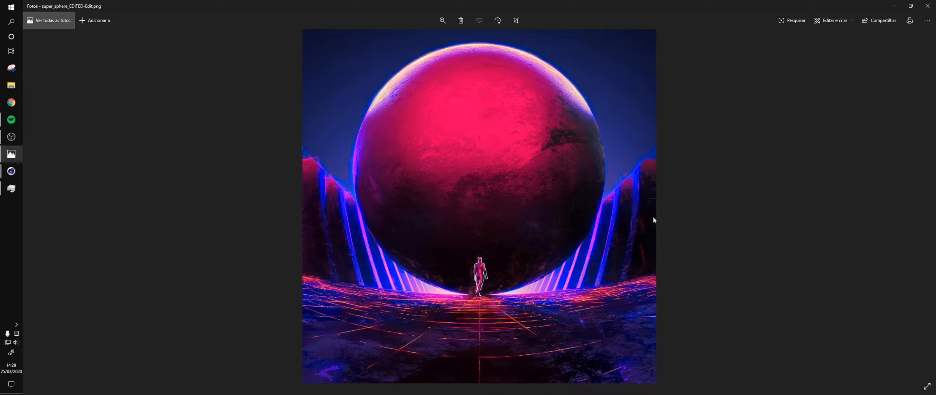
pyautogui.click(894, 6)
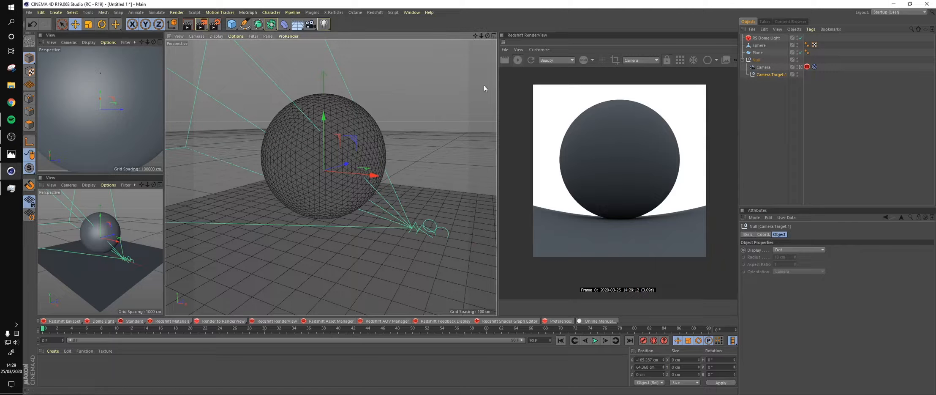
# - Stop the interactive Redshift render and add a Symmetry object to the scene
pyautogui.click(517, 60)
pyautogui.keyDown('alt'); pyautogui.moveTo(349, 233); pyautogui.dragTo(320, 248); pyautogui.keyUp('alt')
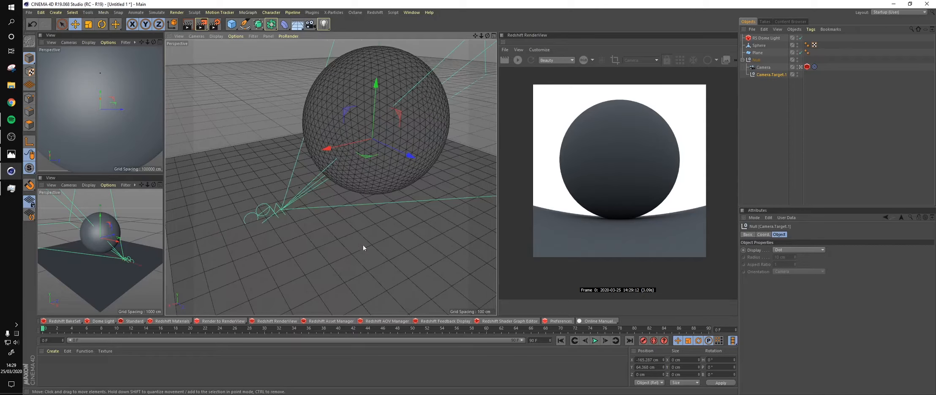
pyautogui.keyDown('alt'); pyautogui.moveTo(382, 236); pyautogui.dragTo(425, 216); pyautogui.keyUp('alt')
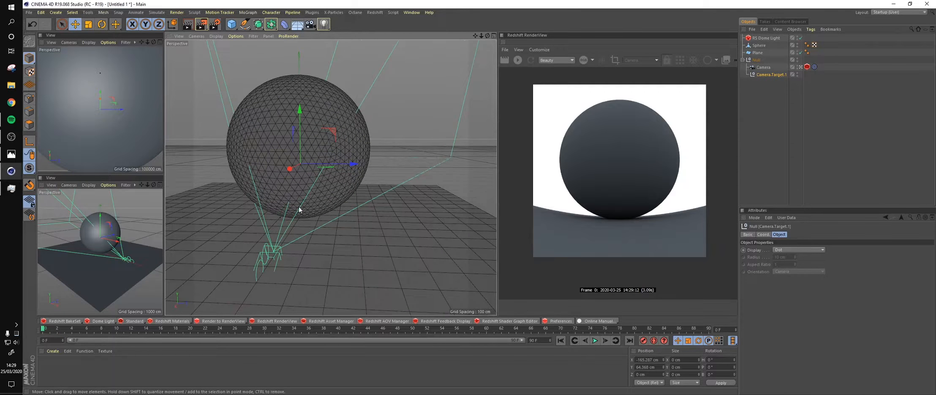
pyautogui.keyDown('alt'); pyautogui.moveTo(299, 210); pyautogui.dragTo(331, 199, button='middle'); pyautogui.keyUp('alt')
pyautogui.moveTo(276, 25); pyautogui.dragTo(363, 62)
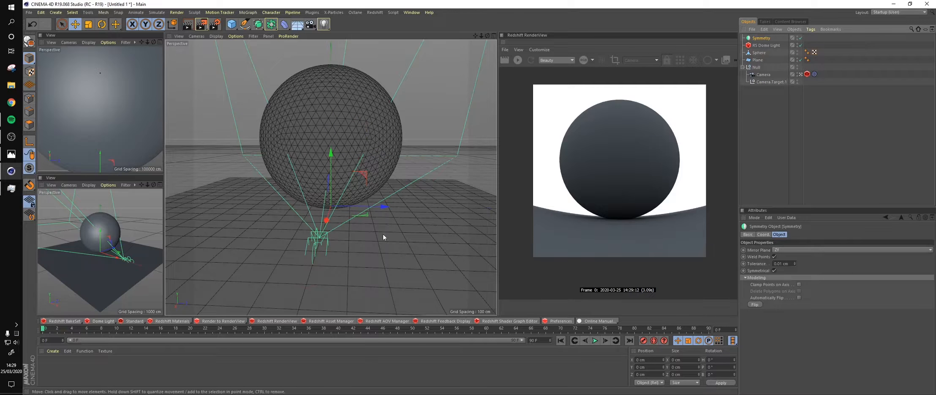
# - Add a cube and move it along Z to beside the sphere, at about 318 cm
pyautogui.keyDown('alt'); pyautogui.moveTo(320, 178); pyautogui.dragTo(345, 173, button='middle'); pyautogui.keyUp('alt')
pyautogui.click(231, 25)
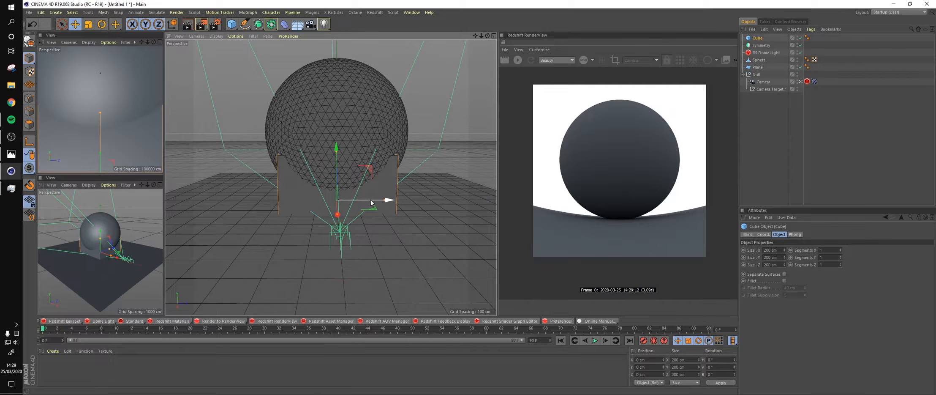
pyautogui.moveTo(370, 200); pyautogui.dragTo(500, 200)
pyautogui.keyDown('alt'); pyautogui.moveTo(500, 200); pyautogui.dragTo(387, 219, button='middle'); pyautogui.keyUp('alt')
pyautogui.moveTo(387, 218); pyautogui.dragTo(421, 218)
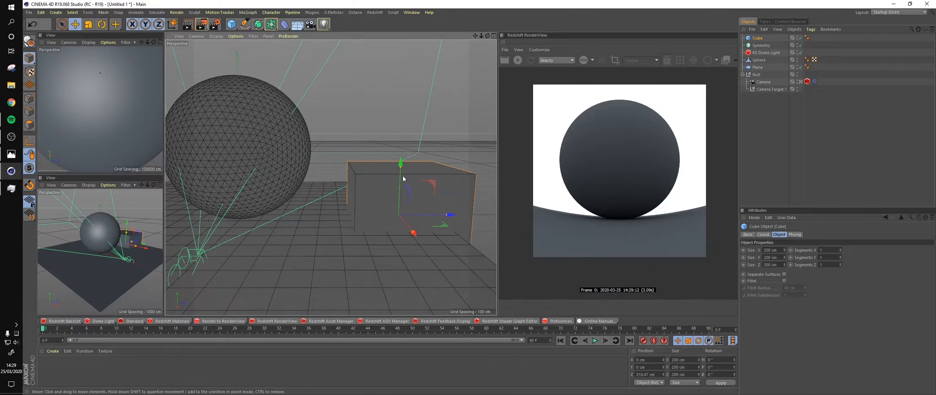
# - Make the cube editable, scale it uniformly to about 62 cm and place it at about 50 cm height
pyautogui.moveTo(400, 181); pyautogui.dragTo(402, 126)
pyautogui.press('c')
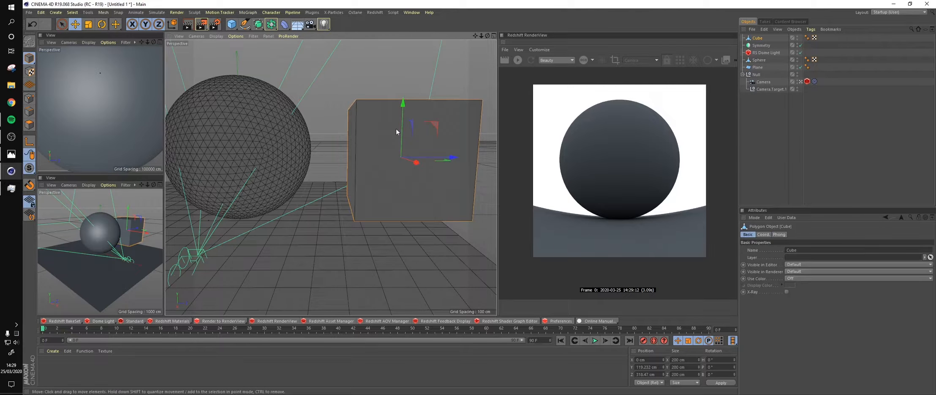
pyautogui.press('t')
pyautogui.moveTo(431, 179); pyautogui.dragTo(361, 228)
pyautogui.keyDown('alt'); pyautogui.moveTo(433, 186); pyautogui.dragTo(410, 229, button='middle'); pyautogui.keyUp('alt')
pyautogui.press('e')
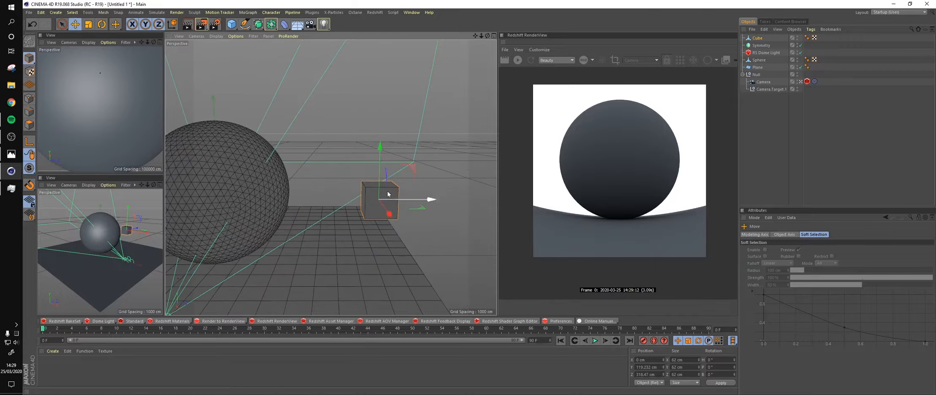
pyautogui.moveTo(381, 158); pyautogui.dragTo(382, 191)
# - Extrude the cube's top polygon upward and shift it away from the sphere to form a tall slanted pillar
pyautogui.keyDown('alt'); pyautogui.moveTo(376, 263); pyautogui.dragTo(391, 251); pyautogui.keyUp('alt')
pyautogui.keyDown('alt'); pyautogui.moveTo(386, 232); pyautogui.dragTo(354, 235, button='middle'); pyautogui.keyUp('alt')
pyautogui.keyDown('alt'); pyautogui.moveTo(354, 236); pyautogui.dragTo(374, 225, button='right'); pyautogui.keyUp('alt')
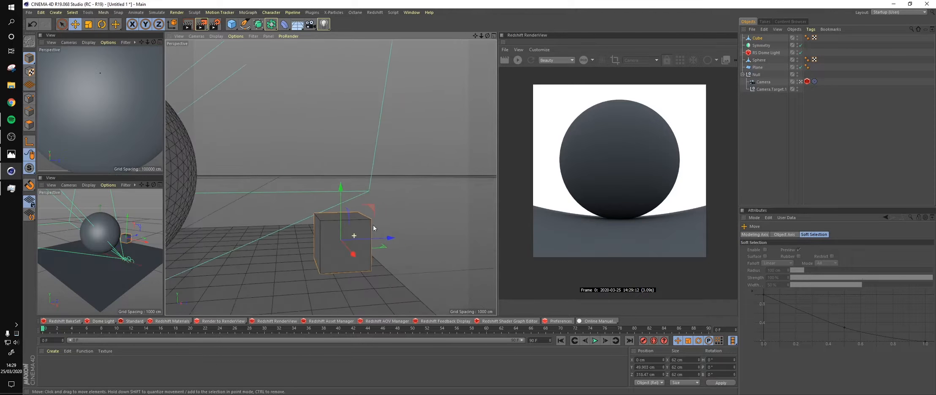
pyautogui.keyDown('alt'); pyautogui.moveTo(373, 225); pyautogui.dragTo(362, 217); pyautogui.keyUp('alt')
pyautogui.click(29, 125)
pyautogui.click(359, 218)
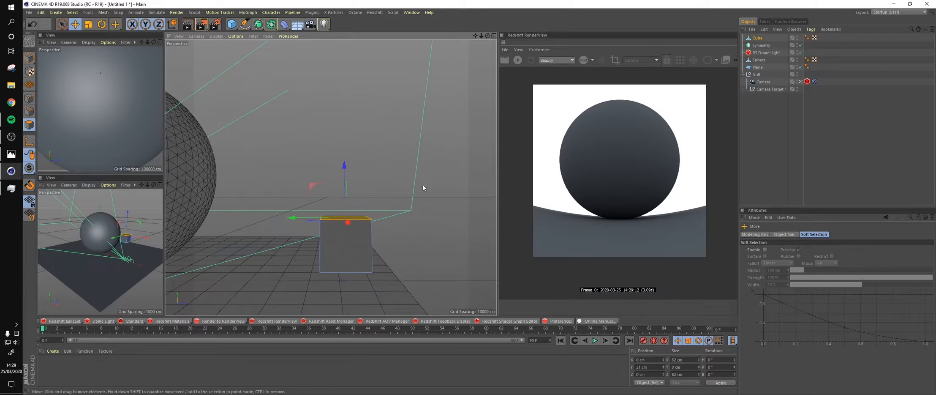
pyautogui.keyDown('alt'); pyautogui.moveTo(424, 187); pyautogui.dragTo(387, 192, button='middle'); pyautogui.keyUp('alt')
pyautogui.keyDown('ctrl'); pyautogui.moveTo(341, 188); pyautogui.dragTo(387, 155); pyautogui.keyUp('ctrl')
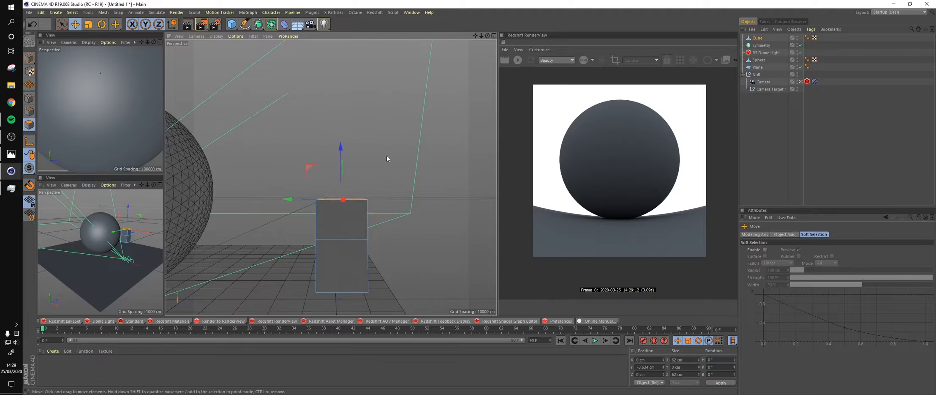
pyautogui.moveTo(310, 168); pyautogui.dragTo(370, 84)
# - Raise the pillar's bottom points to shorten its straight base, making the pillar about 175 cm tall
pyautogui.click(30, 99)
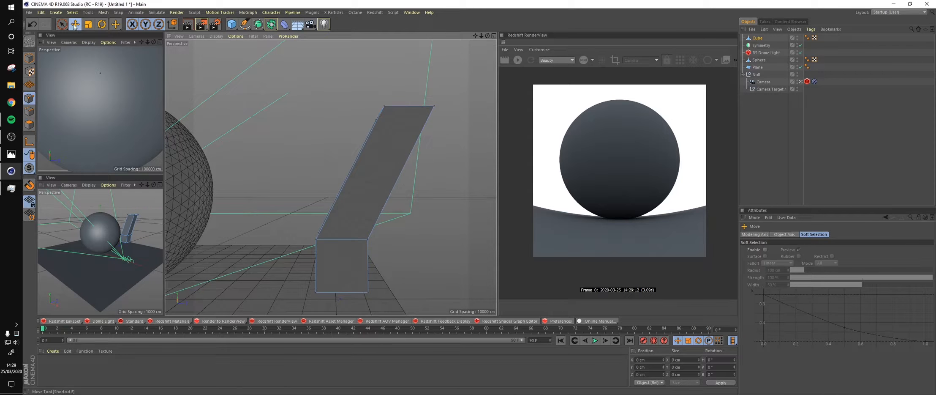
pyautogui.moveTo(62, 25); pyautogui.dragTo(87, 47)
pyautogui.keyDown('alt'); pyautogui.moveTo(317, 176); pyautogui.dragTo(379, 224); pyautogui.keyUp('alt')
pyautogui.moveTo(345, 167); pyautogui.dragTo(351, 132)
pyautogui.click(30, 59)
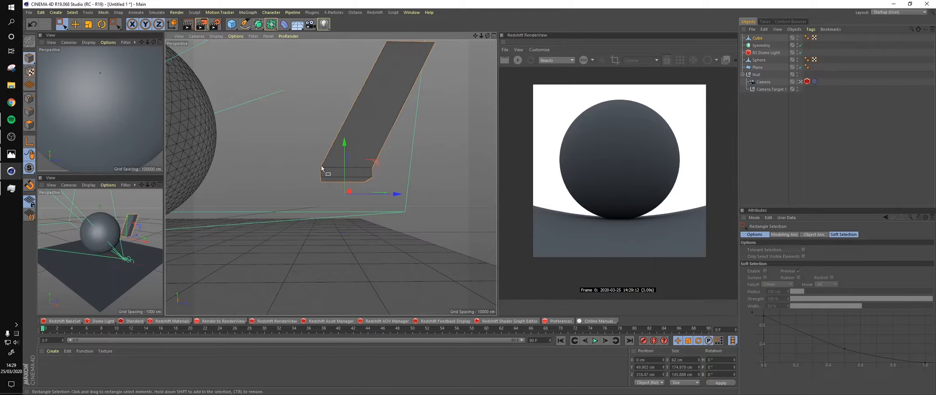
# - Move the slanted pillar along X to about 303 cm, forward of the sphere
pyautogui.press('e')
pyautogui.keyDown('alt'); pyautogui.moveTo(367, 168); pyautogui.dragTo(357, 219, button='middle'); pyautogui.keyUp('alt')
pyautogui.press('F2')
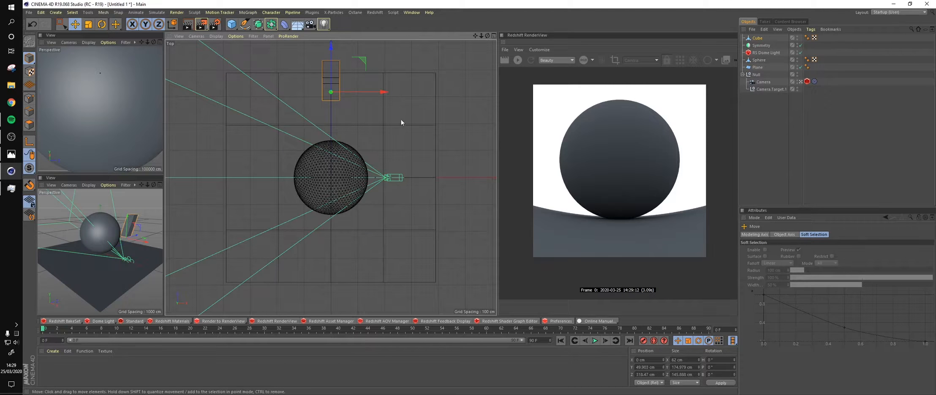
pyautogui.keyDown('alt'); pyautogui.moveTo(401, 123); pyautogui.dragTo(450, 167); pyautogui.keyUp('alt')
pyautogui.press('F1')
pyautogui.keyDown('alt'); pyautogui.moveTo(415, 217); pyautogui.dragTo(358, 247); pyautogui.keyUp('alt')
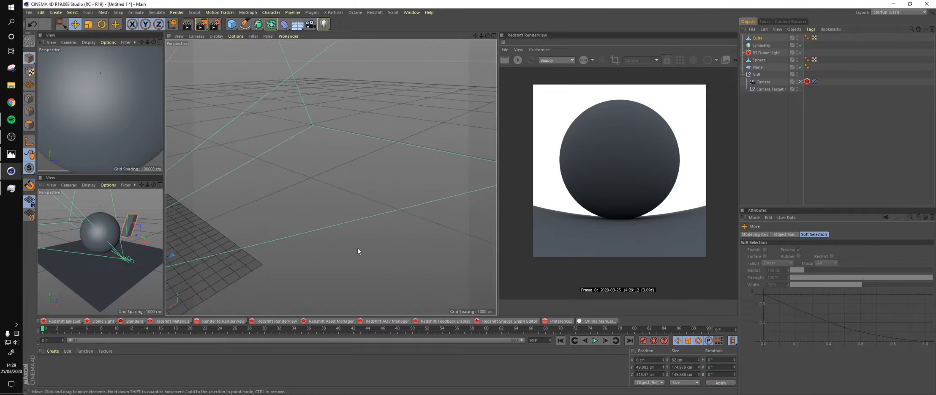
pyautogui.keyDown('alt'); pyautogui.moveTo(358, 247); pyautogui.dragTo(397, 201, button='middle'); pyautogui.keyUp('alt')
pyautogui.moveTo(370, 217)
pyautogui.mouseDown()
pyautogui.moveTo(341, 238)
pyautogui.moveTo(376, 220)
pyautogui.mouseUp()
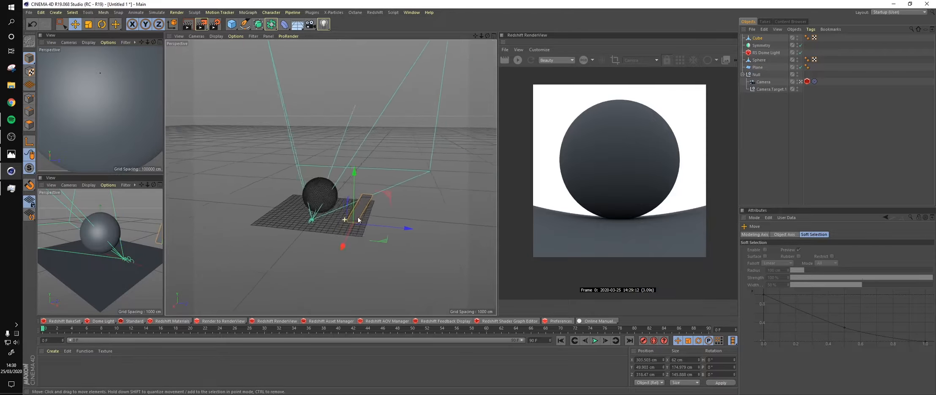
# - Scale the pillar down uniformly to about 41 × 117 × 97 cm
pyautogui.keyDown('alt'); pyautogui.moveTo(376, 220); pyautogui.dragTo(416, 226, button='right'); pyautogui.keyUp('alt')
pyautogui.press('t')
pyautogui.moveTo(418, 228); pyautogui.dragTo(387, 231)
pyautogui.press('e')
pyautogui.keyDown('alt'); pyautogui.moveTo(343, 215); pyautogui.dragTo(369, 214); pyautogui.keyUp('alt')
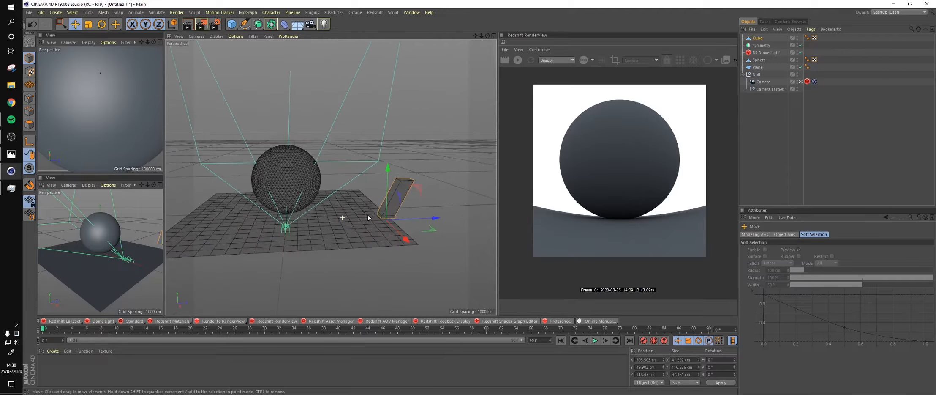
# - Add a MoGraph Cloner, nest the pillar cube inside it and place the cloner at the end of the object hierarchy
pyautogui.keyDown('alt'); pyautogui.moveTo(347, 204); pyautogui.dragTo(373, 204, button='right'); pyautogui.keyUp('alt')
pyautogui.keyDown('alt'); pyautogui.moveTo(331, 177); pyautogui.dragTo(357, 188); pyautogui.keyUp('alt')
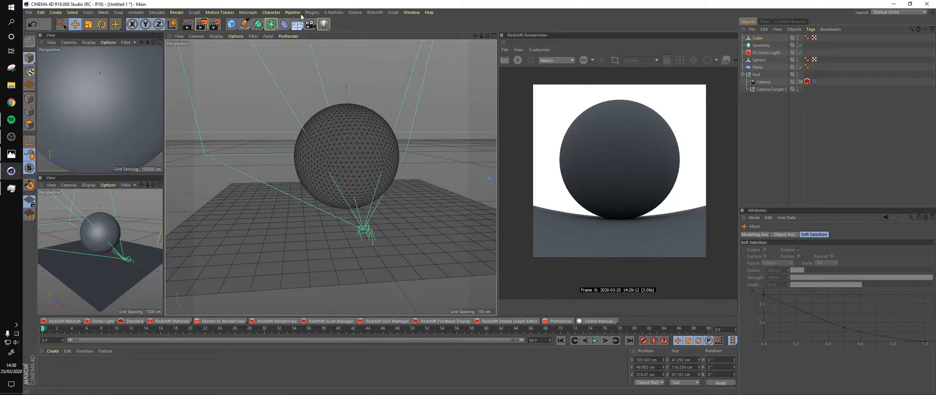
pyautogui.click(252, 13)
pyautogui.click(253, 91)
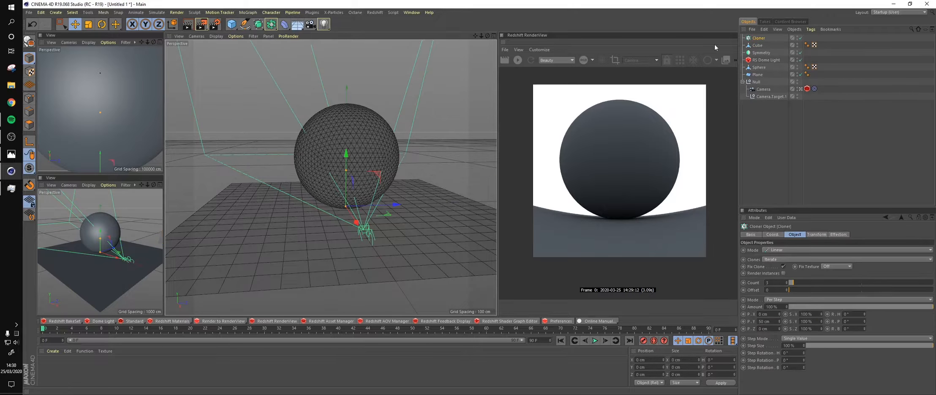
pyautogui.moveTo(761, 46); pyautogui.dragTo(759, 40)
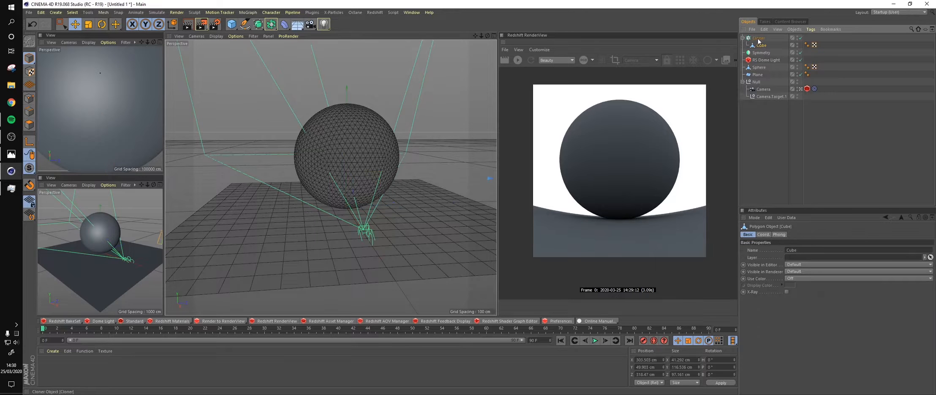
pyautogui.moveTo(766, 118); pyautogui.dragTo(764, 114)
# - Rename the cube inside the cloner as pilar
pyautogui.doubleClick(761, 96)
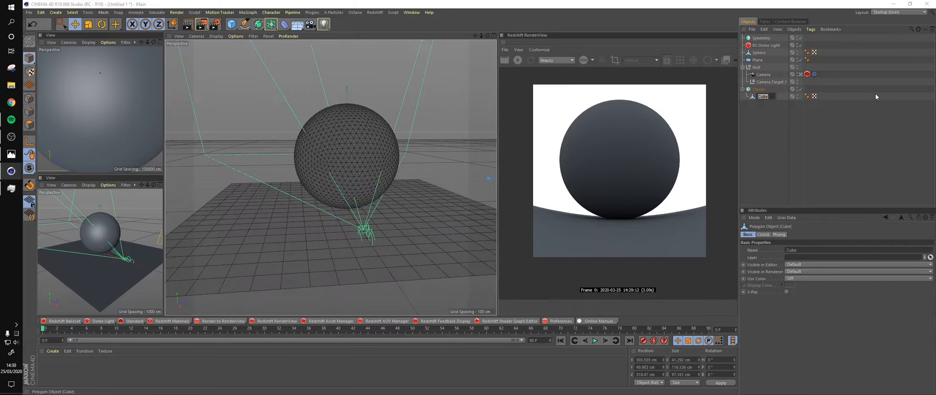
pyautogui.write('Pilar')
pyautogui.press('Return')
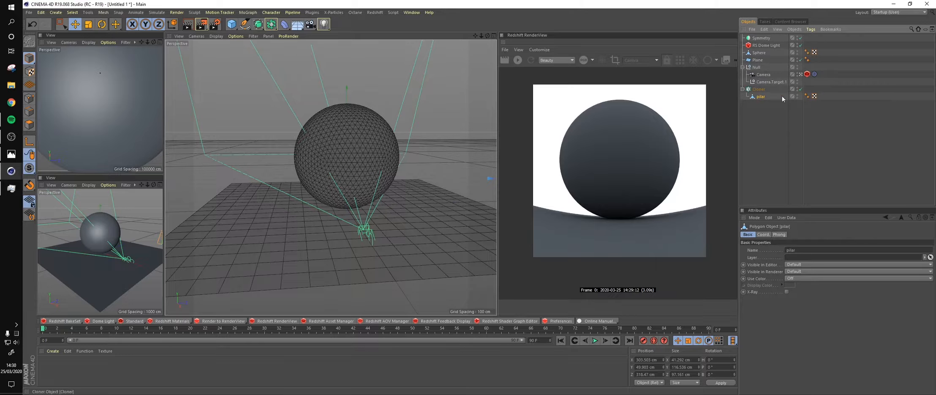
# - Move the cloner along Z to about 200 cm and set its per-step offset to 0 cm in Y and about -117 cm in X
pyautogui.click(760, 89)
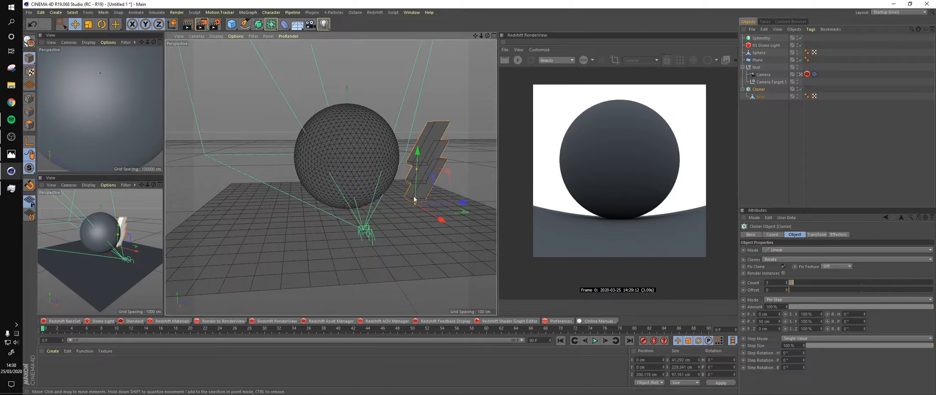
pyautogui.scroll(5, 414, 199)
pyautogui.click(763, 321)
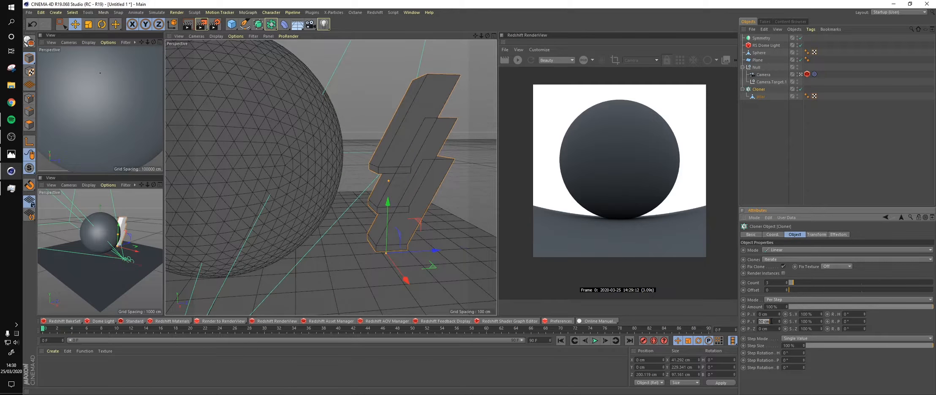
pyautogui.write('0')
pyautogui.press('Return')
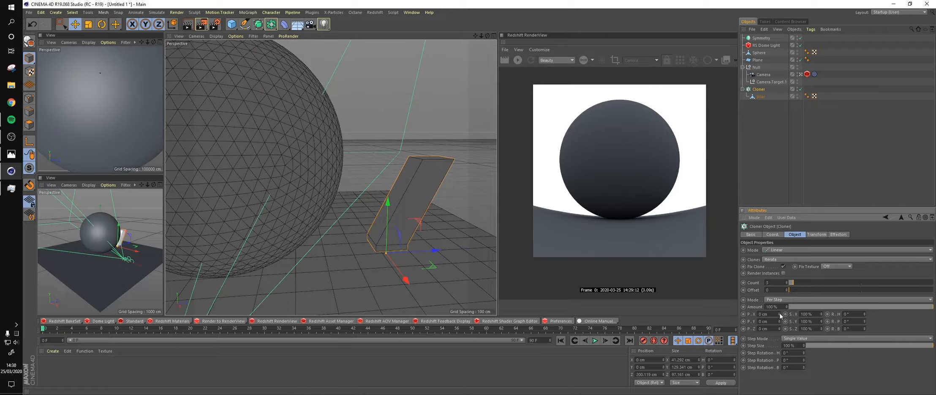
pyautogui.moveTo(780, 314); pyautogui.dragTo(780, 363)
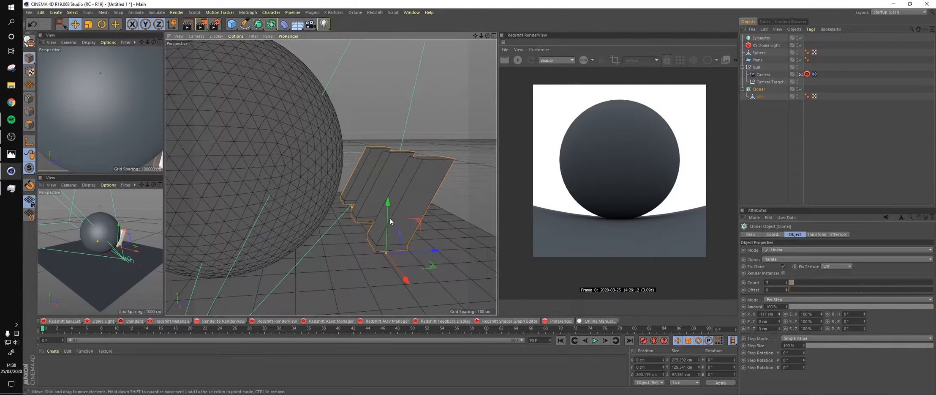
# - Start the interactive Redshift render and move the cloner to about Y -15 cm and Z 165 cm, pulled forward along X
pyautogui.scroll(-8, 390, 220)
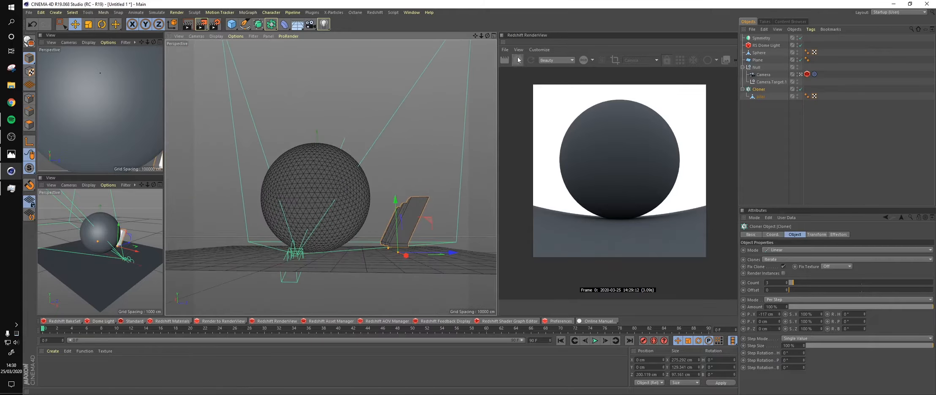
pyautogui.click(518, 60)
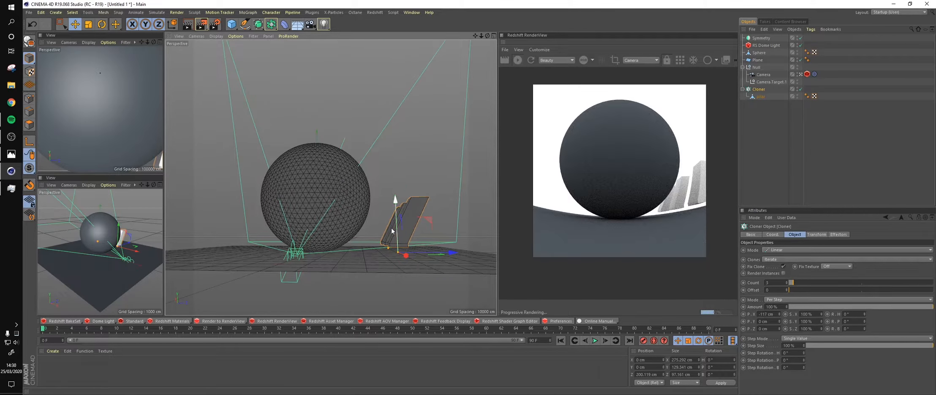
pyautogui.moveTo(432, 221); pyautogui.dragTo(416, 226)
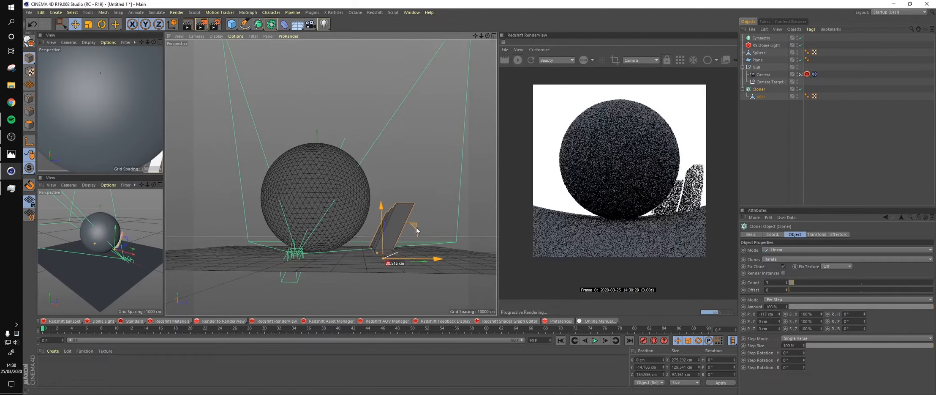
pyautogui.keyDown('alt'); pyautogui.moveTo(401, 250); pyautogui.dragTo(328, 234); pyautogui.keyUp('alt')
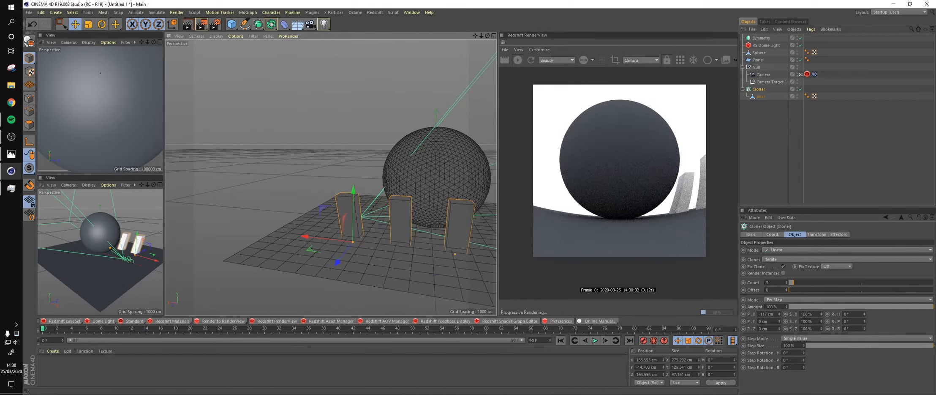
# - Increase the cloner's count to 12 and narrow the pillar along X to about 16 cm
pyautogui.moveTo(797, 282); pyautogui.dragTo(806, 283)
pyautogui.keyDown('alt'); pyautogui.moveTo(423, 273); pyautogui.dragTo(442, 260); pyautogui.keyUp('alt')
pyautogui.click(761, 97)
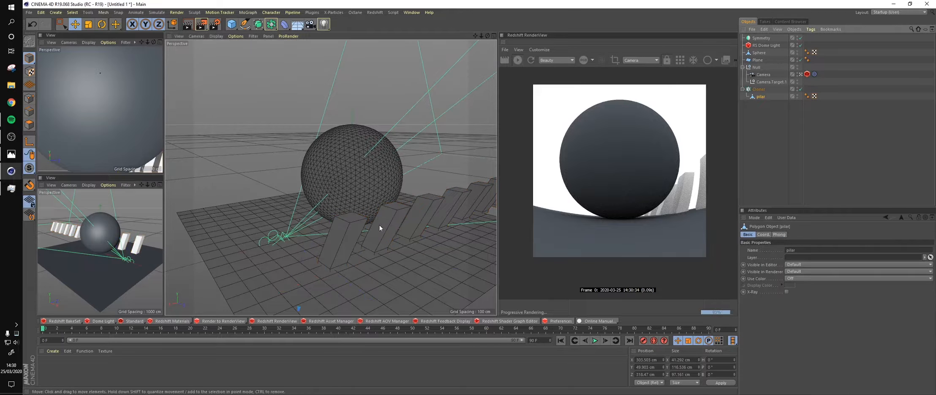
pyautogui.scroll(-5, 379, 224)
pyautogui.press('t')
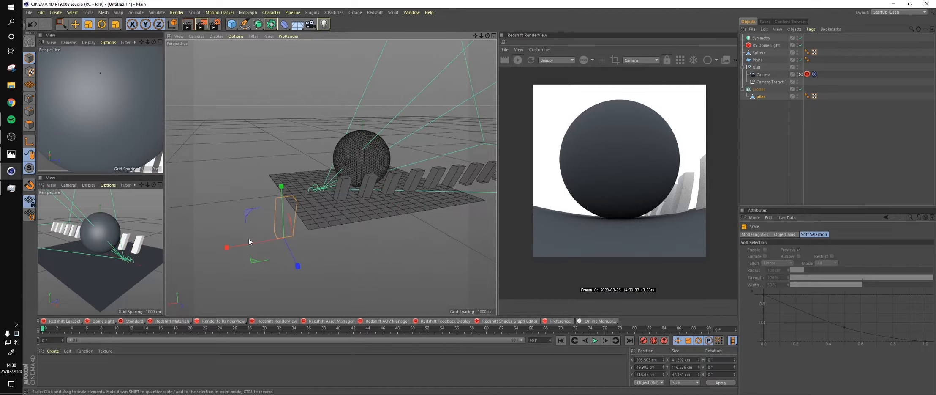
pyautogui.moveTo(228, 247); pyautogui.dragTo(273, 246)
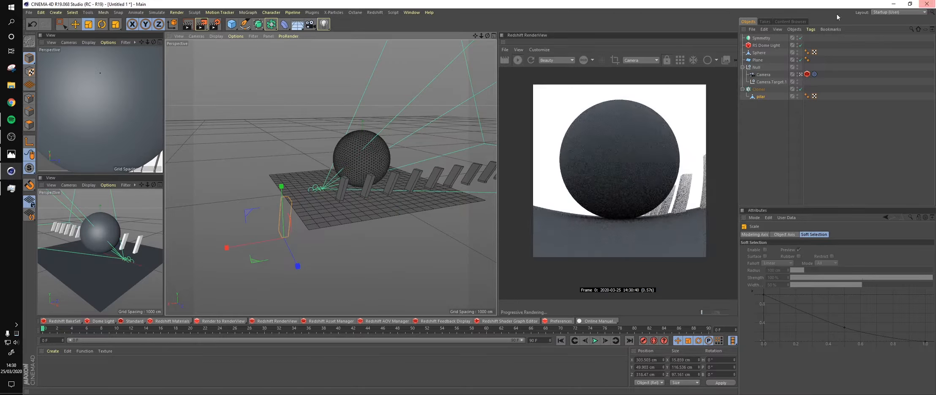
# - Tighten the pillar spacing by setting the cloner's per-step X offset to about -64 cm
pyautogui.click(755, 67)
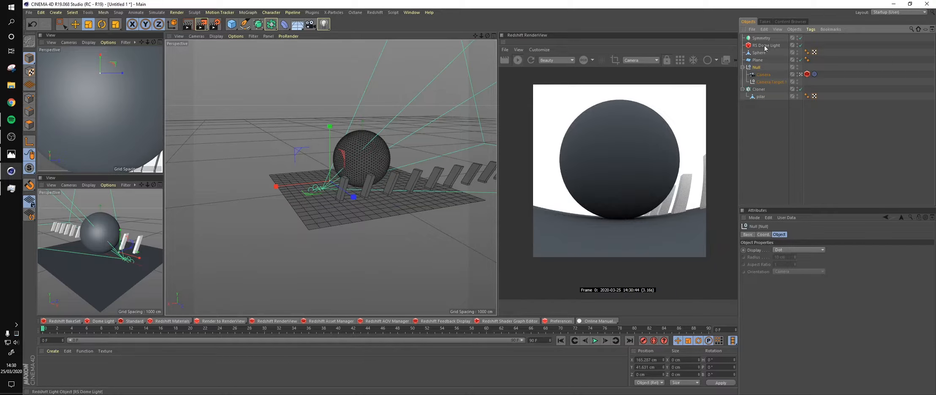
pyautogui.click(761, 97)
pyautogui.press('o')
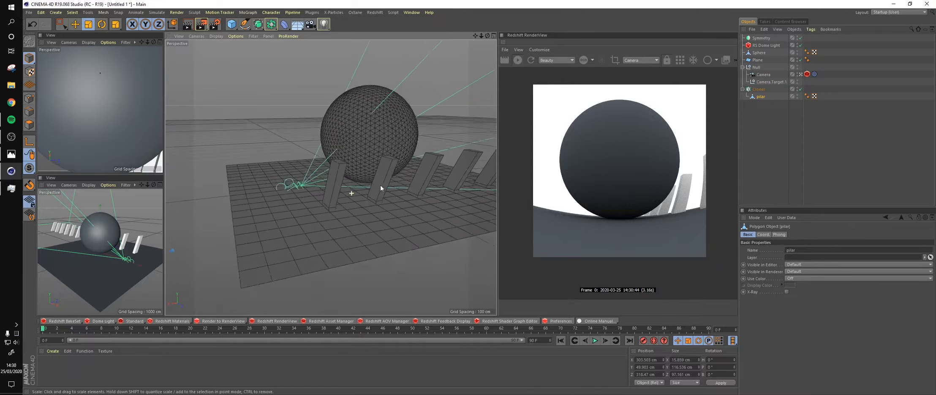
pyautogui.click(752, 91)
pyautogui.moveTo(779, 314); pyautogui.dragTo(785, 303)
# - Scale the sphere uniformly to about 243 cm and compare the composition with the reference artwork in Photos
pyautogui.keyDown('alt'); pyautogui.moveTo(403, 197); pyautogui.dragTo(354, 215, button='middle'); pyautogui.keyUp('alt')
pyautogui.click(364, 124)
pyautogui.keyDown('alt'); pyautogui.moveTo(320, 163); pyautogui.dragTo(323, 184, button='middle'); pyautogui.keyUp('alt')
pyautogui.moveTo(431, 128); pyautogui.dragTo(416, 142)
pyautogui.press('e')
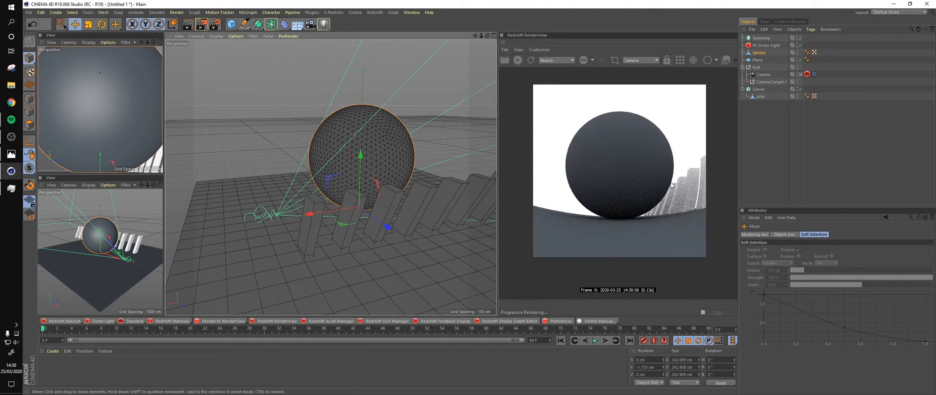
pyautogui.hotkey('alt', 'Tab')
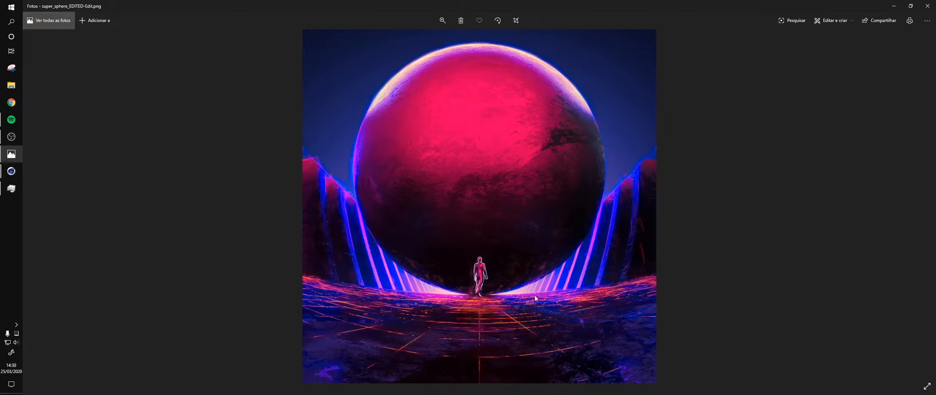
pyautogui.hotkey('alt', 'Tab')
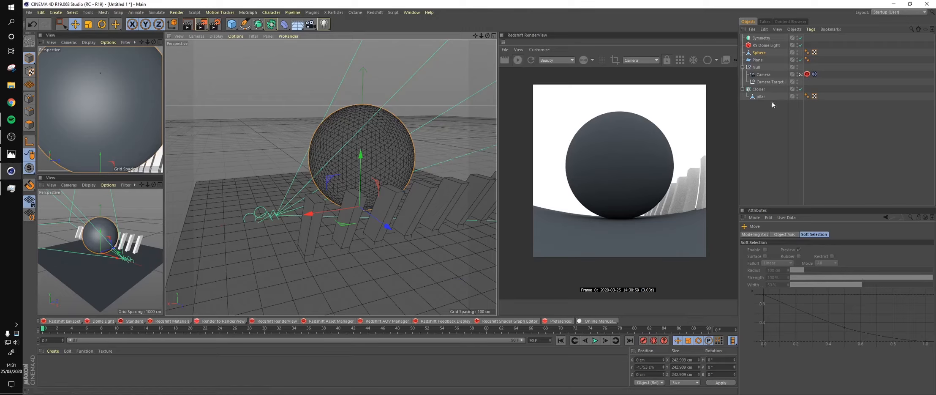
# - Nest the pillar cloner inside the Symmetry object and open the symmetry's properties
pyautogui.keyDown('alt'); pyautogui.moveTo(320, 194); pyautogui.dragTo(351, 202); pyautogui.keyUp('alt')
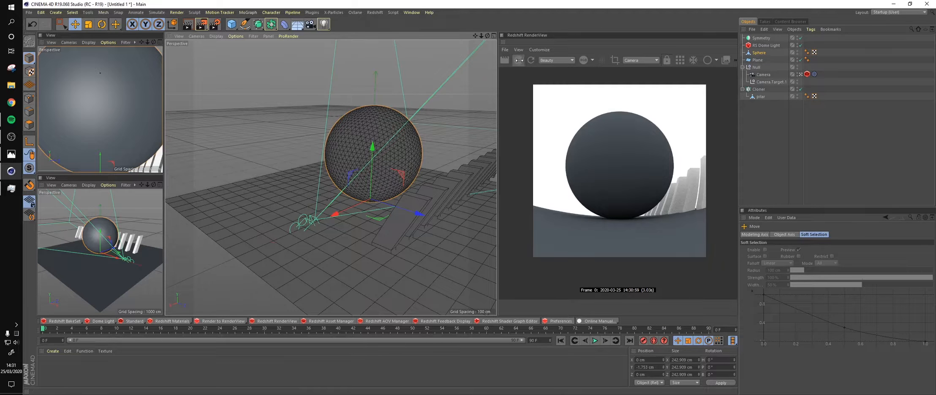
pyautogui.moveTo(761, 38); pyautogui.dragTo(763, 97)
pyautogui.keyDown('alt'); pyautogui.moveTo(341, 200); pyautogui.dragTo(434, 200); pyautogui.keyUp('alt')
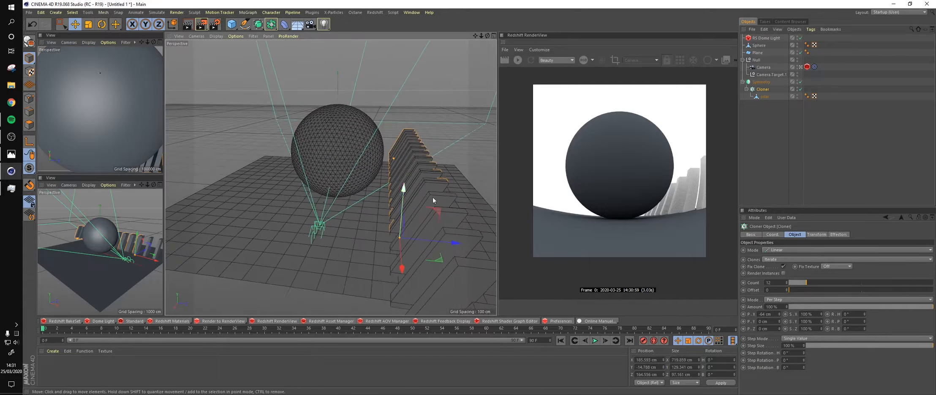
pyautogui.click(767, 82)
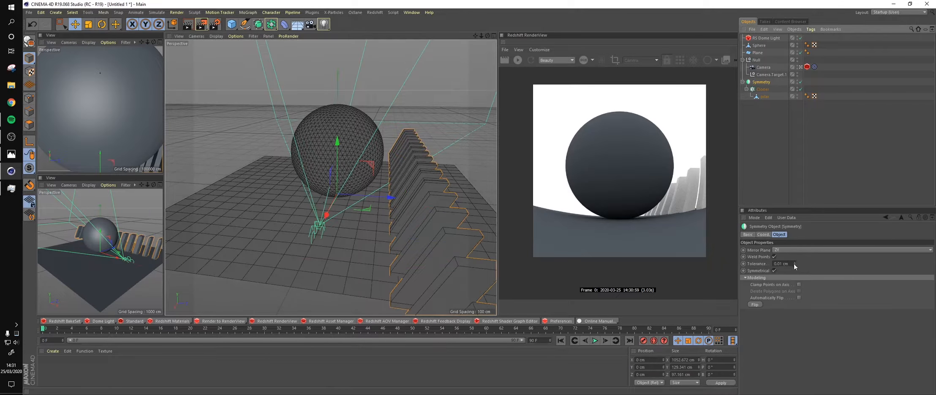
# - Set the Symmetry object's mirror plane to XY and render the preview with pillars on both sides of the sphere
pyautogui.click(795, 250)
pyautogui.click(796, 261)
pyautogui.moveTo(328, 202)
pyautogui.keyDown('alt'); pyautogui.mouseDown()
pyautogui.moveTo(341, 178)
pyautogui.moveTo(341, 203)
pyautogui.mouseUp(); pyautogui.keyUp('alt')
pyautogui.keyDown('alt'); pyautogui.moveTo(340, 203); pyautogui.dragTo(342, 218, button='middle'); pyautogui.keyUp('alt')
pyautogui.click(505, 61)
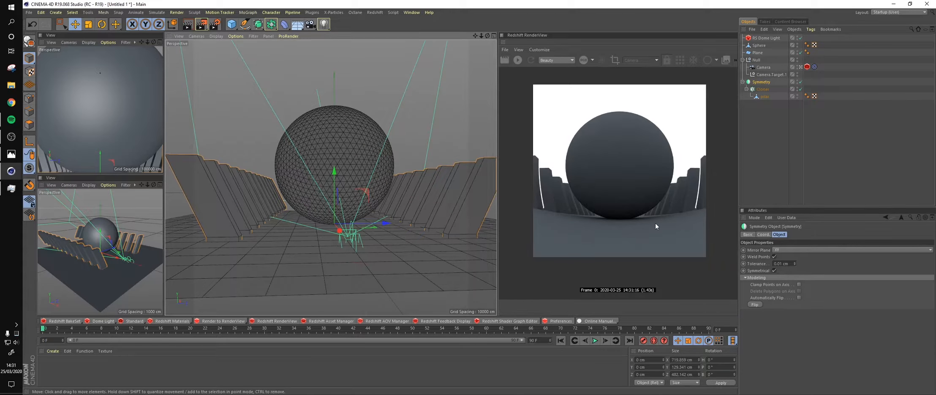
# - Move the pillar's top face up and outward by about 45.5 cm to lengthen the pillars, and render the preview again
pyautogui.click(765, 97)
pyautogui.keyDown('alt'); pyautogui.moveTo(434, 201); pyautogui.dragTo(402, 235); pyautogui.keyUp('alt')
pyautogui.click(30, 125)
pyautogui.keyDown('alt'); pyautogui.moveTo(338, 202); pyautogui.dragTo(313, 193); pyautogui.keyUp('alt')
pyautogui.moveTo(372, 144); pyautogui.dragTo(400, 99)
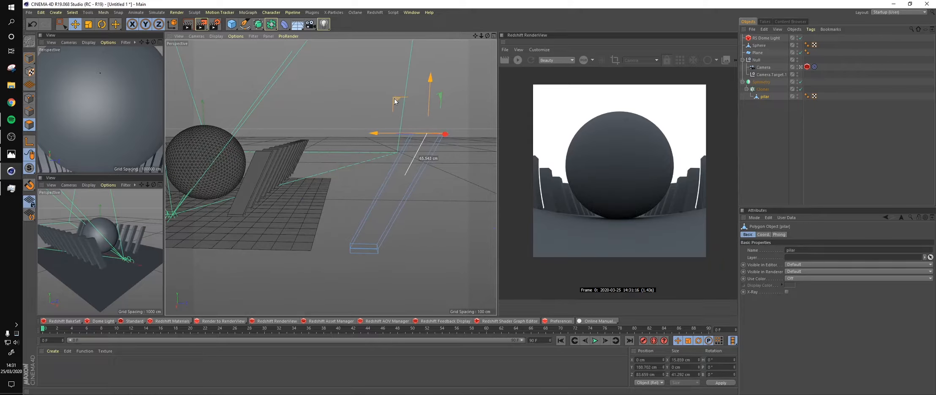
pyautogui.click(30, 58)
pyautogui.keyDown('alt'); pyautogui.moveTo(345, 188); pyautogui.dragTo(338, 195, button='right'); pyautogui.keyUp('alt')
pyautogui.keyDown('alt'); pyautogui.moveTo(250, 195); pyautogui.dragTo(323, 198, button='middle'); pyautogui.keyUp('alt')
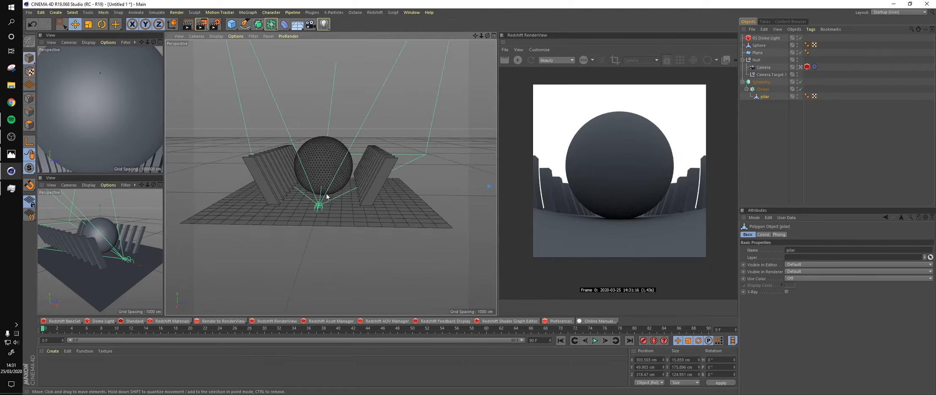
pyautogui.keyDown('alt'); pyautogui.moveTo(317, 201); pyautogui.dragTo(325, 202, button='right'); pyautogui.keyUp('alt')
pyautogui.click(504, 60)
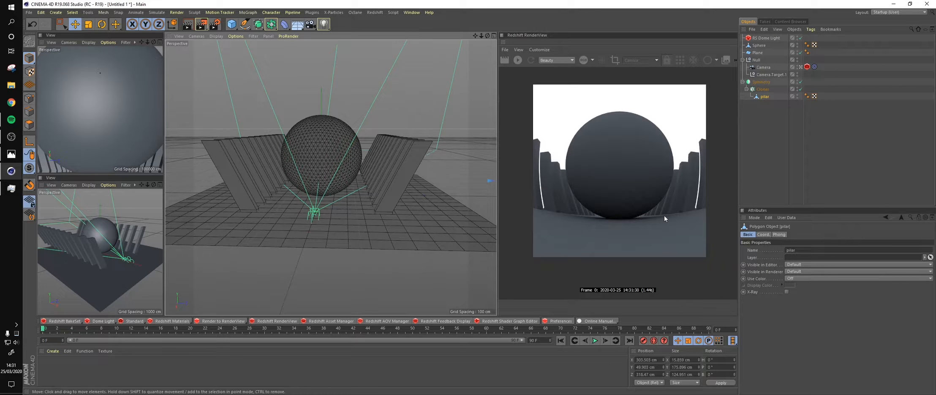
# - Examine the pillar arrangement around the sphere and compare it with the reference artwork in Photos
pyautogui.keyDown('alt'); pyautogui.moveTo(327, 182); pyautogui.dragTo(336, 173); pyautogui.keyUp('alt')
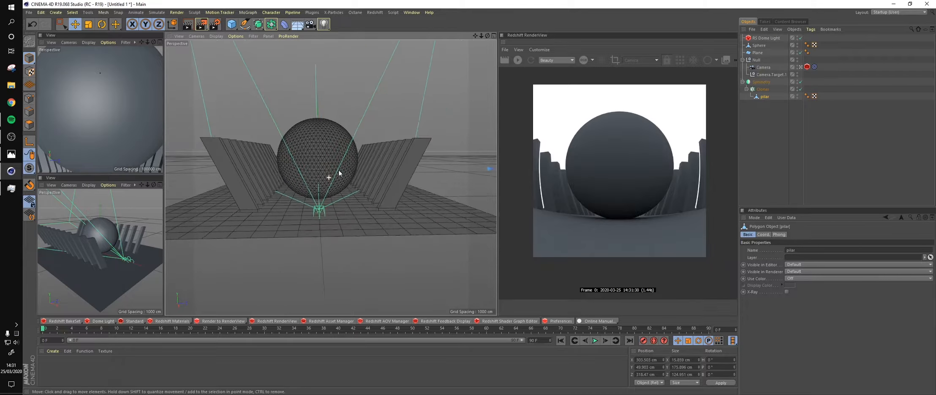
pyautogui.keyDown('alt'); pyautogui.moveTo(323, 174); pyautogui.dragTo(330, 173, button='right'); pyautogui.keyUp('alt')
pyautogui.hotkey('ctrl', 's')
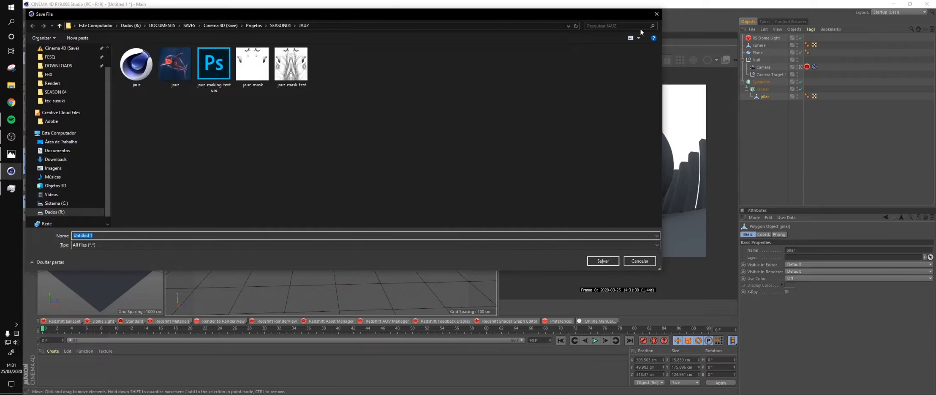
pyautogui.click(656, 14)
pyautogui.moveTo(345, 199)
pyautogui.keyDown('alt'); pyautogui.mouseDown()
pyautogui.moveTo(360, 219)
pyautogui.moveTo(354, 207)
pyautogui.mouseUp(); pyautogui.keyUp('alt')
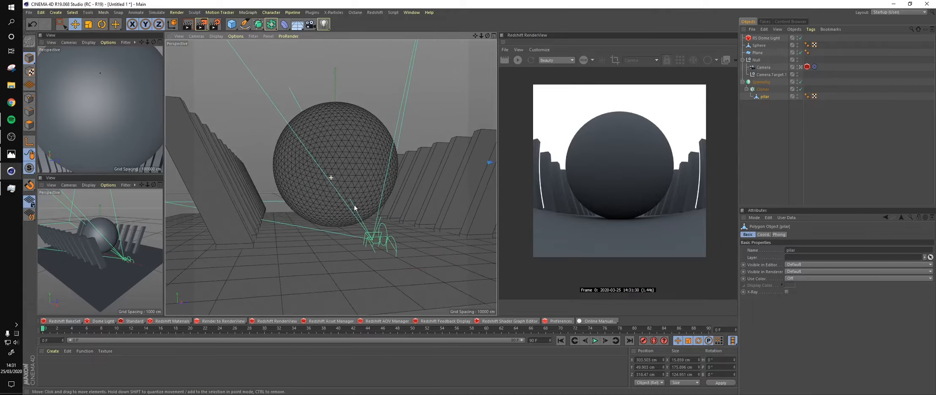
pyautogui.click(11, 154)
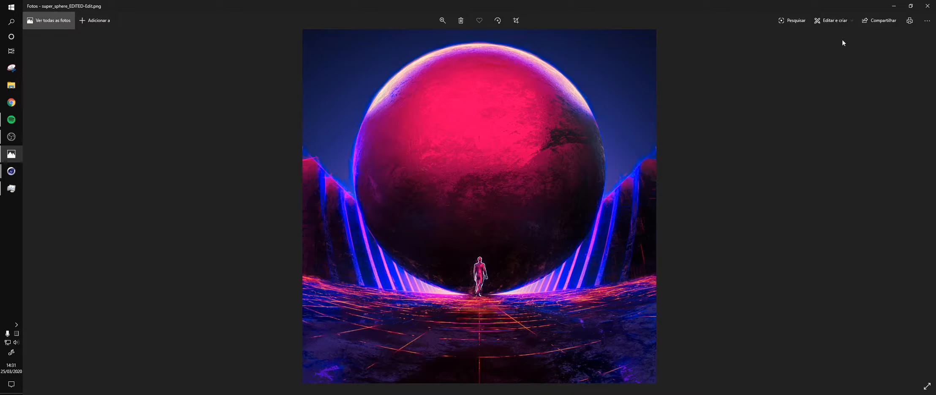
pyautogui.click(889, 7)
# - Create a new Redshift material and name it floor
pyautogui.scroll(-5, 368, 249)
pyautogui.keyDown('alt'); pyautogui.moveTo(368, 249); pyautogui.dragTo(370, 233); pyautogui.keyUp('alt')
pyautogui.keyDown('alt'); pyautogui.moveTo(381, 229); pyautogui.dragTo(406, 222, button='right'); pyautogui.keyUp('alt')
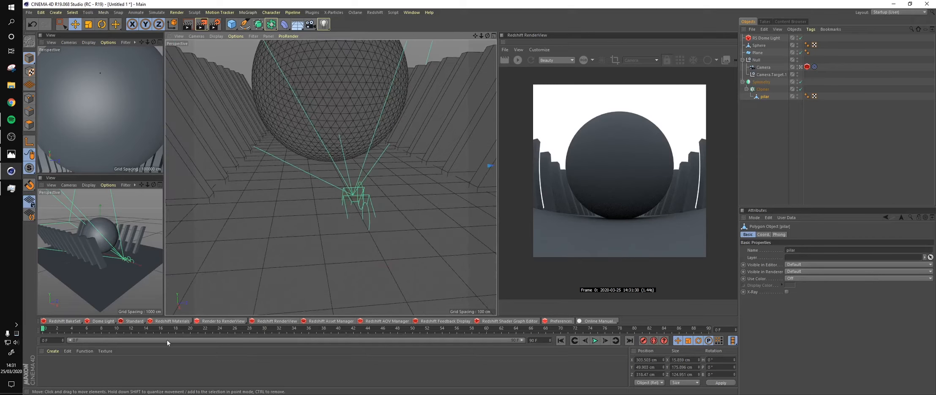
pyautogui.click(186, 320)
pyautogui.click(226, 353)
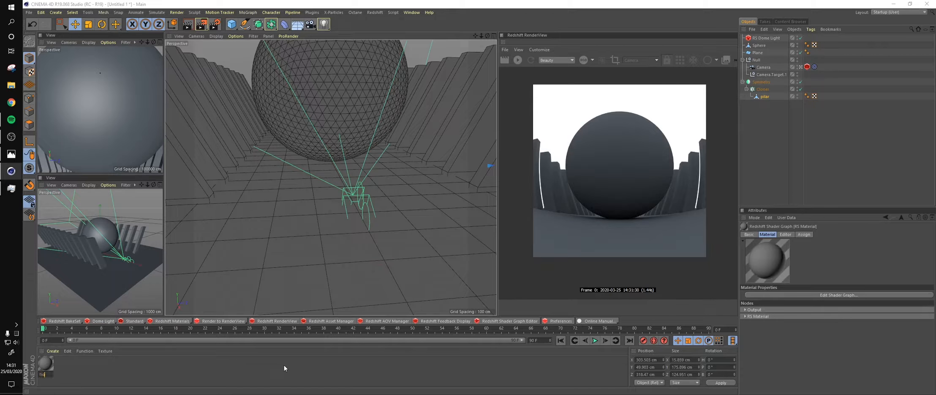
pyautogui.write('or')
pyautogui.press('Return')
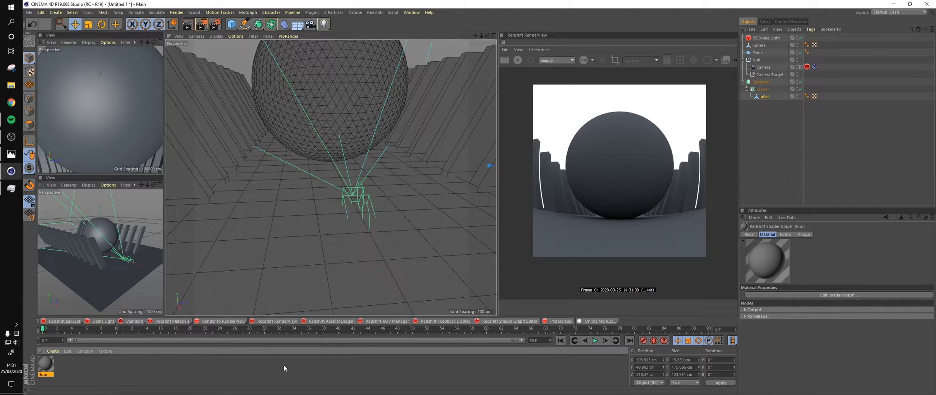
# - Set the floor material's diffuse weight to 0 and add a Texture node to its shader graph
pyautogui.doubleClick(45, 363)
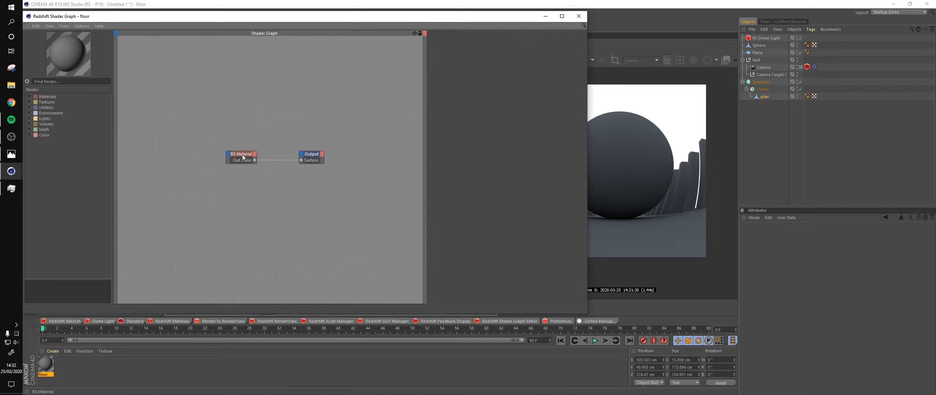
pyautogui.click(243, 158)
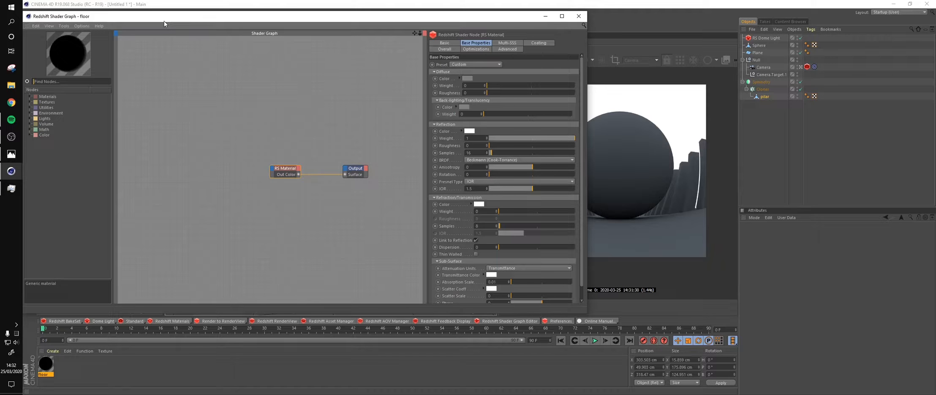
pyautogui.write('te')
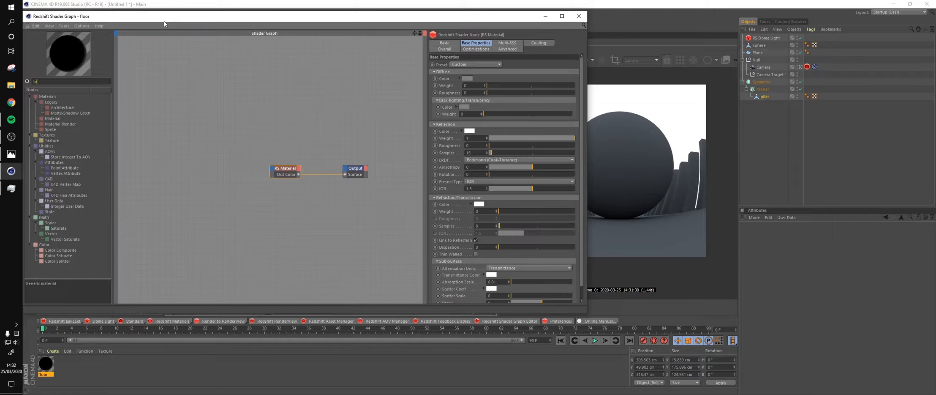
pyautogui.write('x')
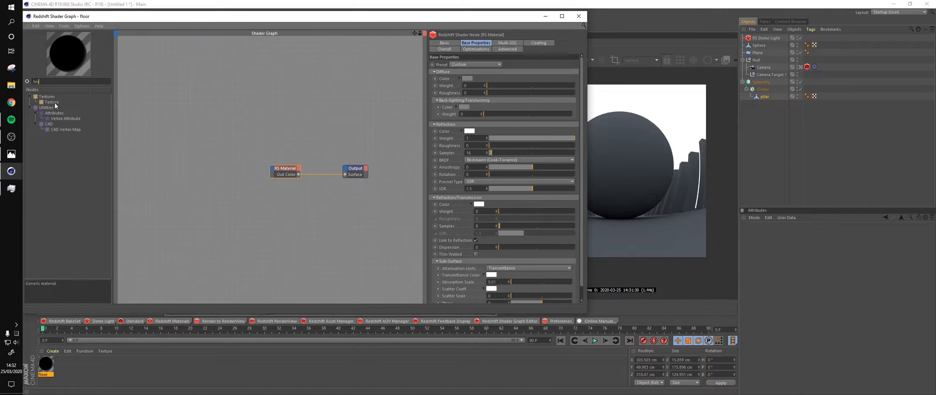
pyautogui.moveTo(52, 102); pyautogui.dragTo(254, 115)
# - Load a grunge image from the TEXTURES/CATEGORIES/Specular folder into the Texture node
pyautogui.click(461, 43)
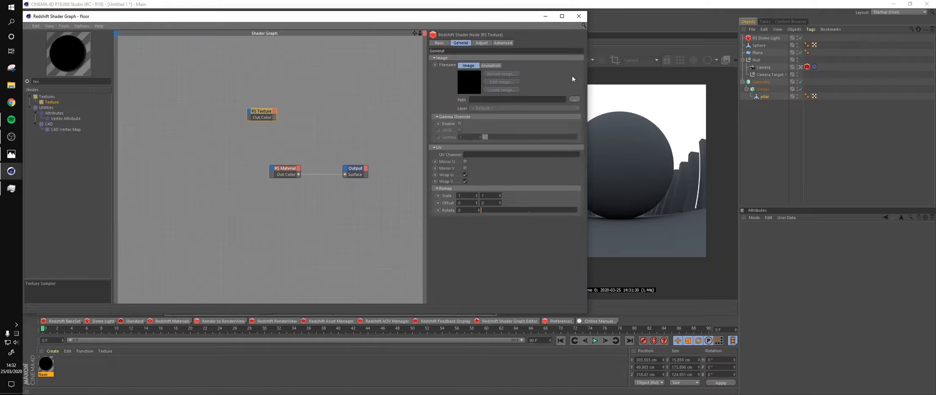
pyautogui.click(577, 77)
pyautogui.click(277, 39)
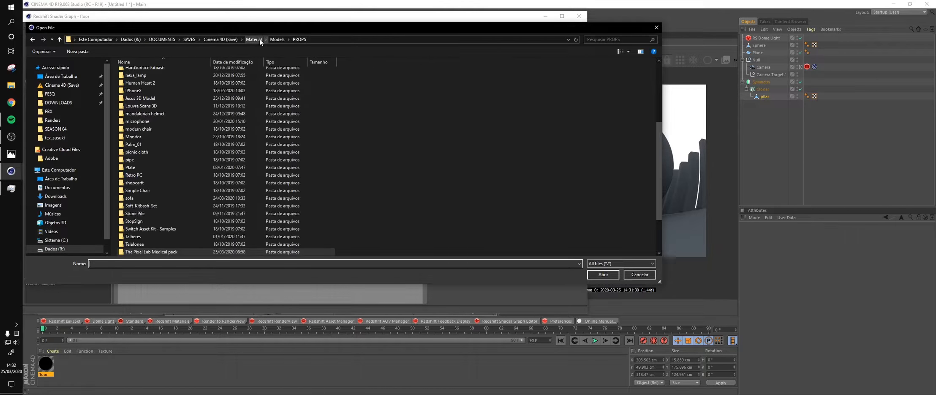
pyautogui.click(254, 40)
pyautogui.click(151, 119)
pyautogui.doubleClick(151, 118)
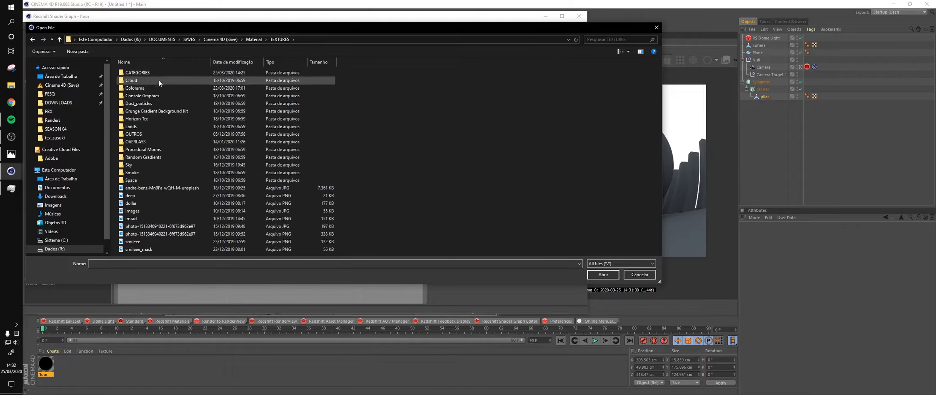
pyautogui.doubleClick(143, 80)
pyautogui.doubleClick(140, 149)
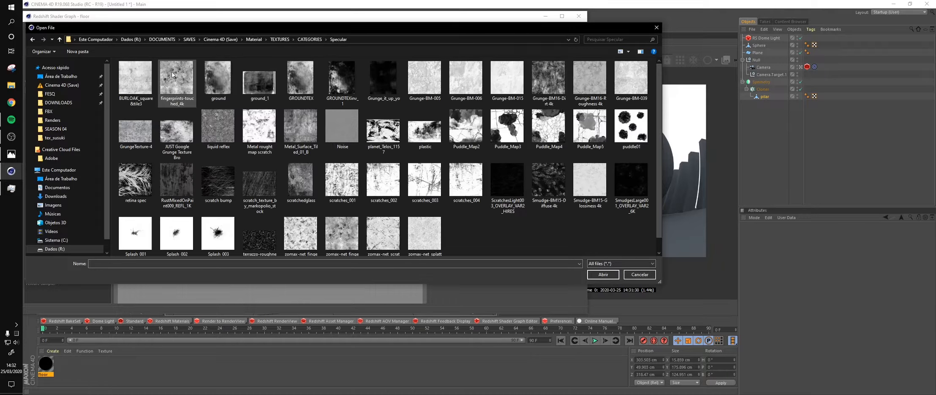
pyautogui.doubleClick(603, 84)
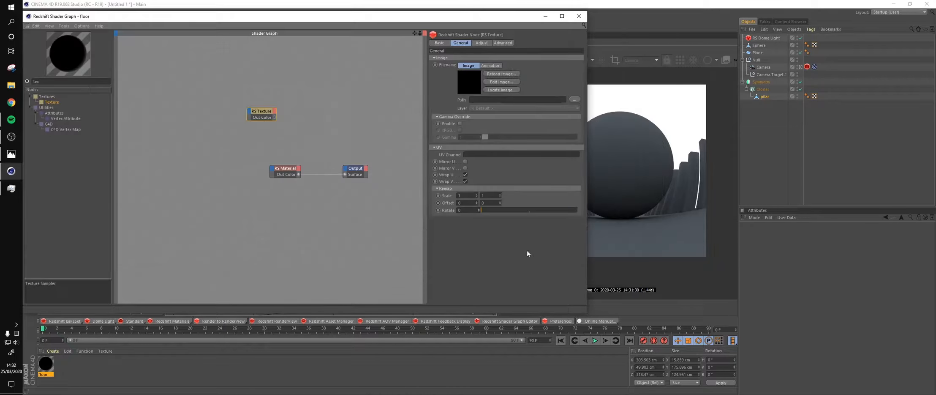
# - Add a Ramp node to the floor graph and connect the Texture node's color output to its input
pyautogui.moveTo(258, 114); pyautogui.dragTo(223, 124)
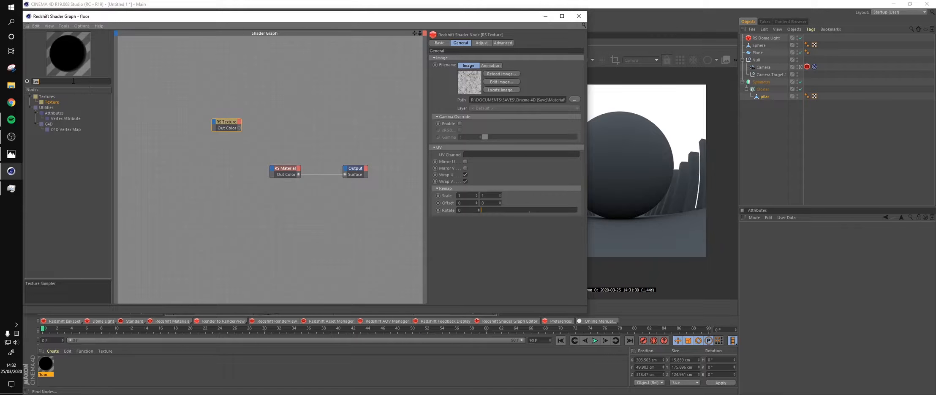
pyautogui.write('ramp')
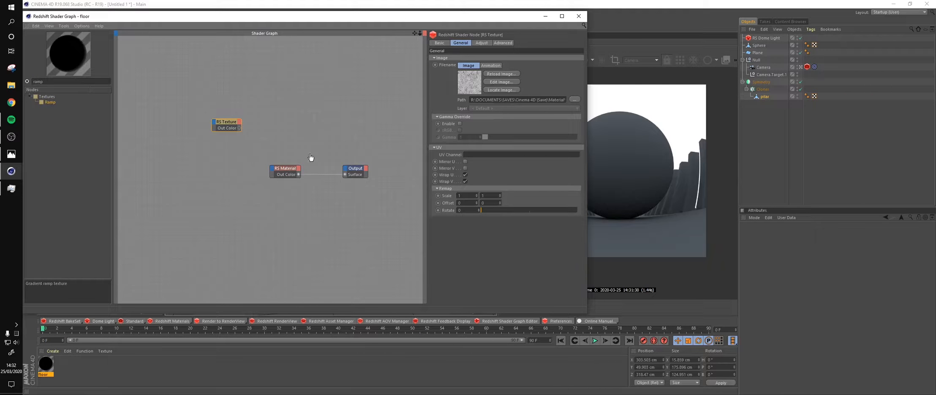
pyautogui.moveTo(311, 157); pyautogui.dragTo(179, 117)
pyautogui.scroll(2, 242, 123)
pyautogui.click(217, 115)
pyautogui.moveTo(248, 124); pyautogui.dragTo(216, 138)
# - Connect the Ramp's color output to the floor material's reflection roughness and close the shader graph
pyautogui.click(261, 145)
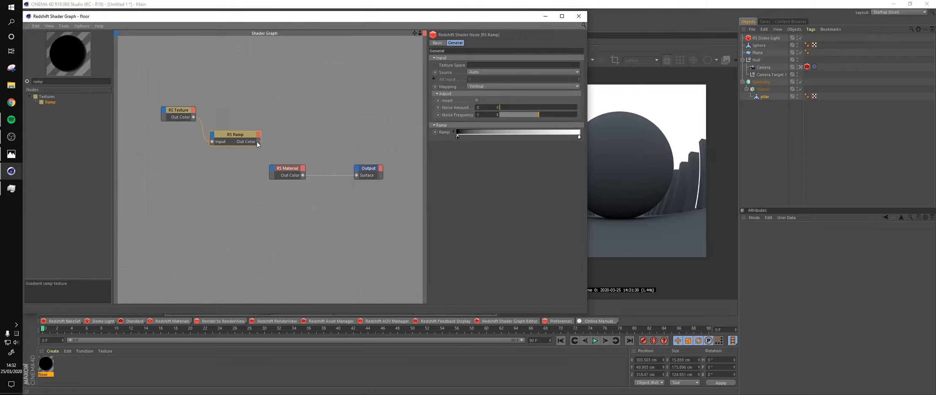
pyautogui.moveTo(273, 171); pyautogui.dragTo(273, 171)
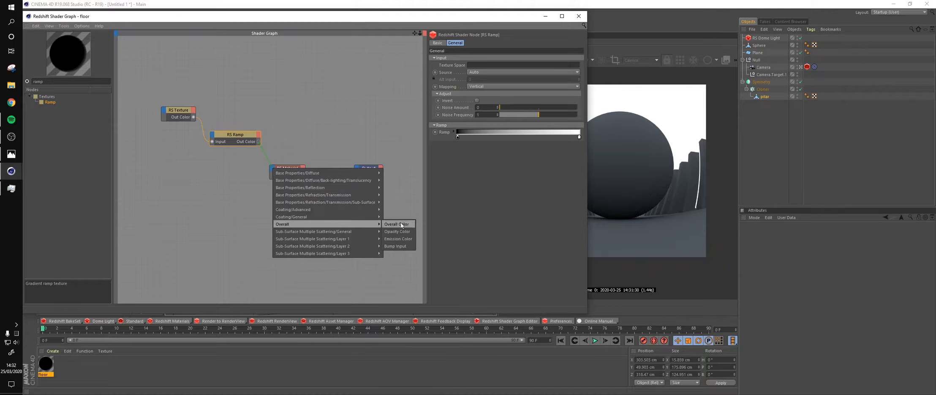
pyautogui.moveTo(348, 188)
pyautogui.click(399, 202)
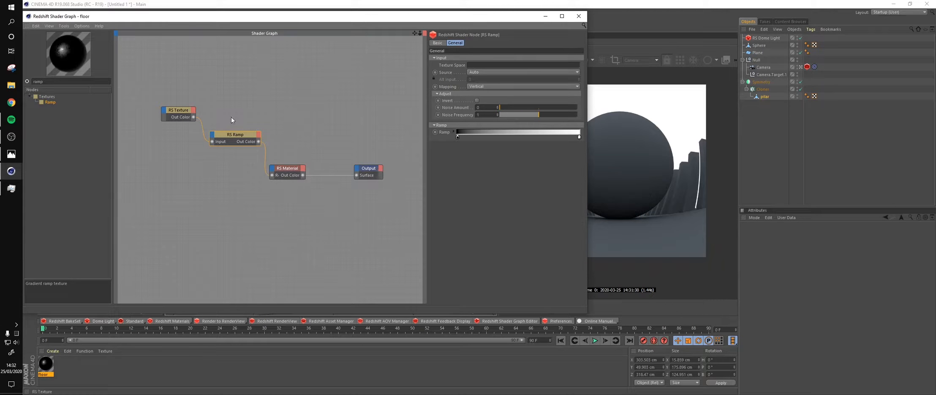
pyautogui.click(579, 16)
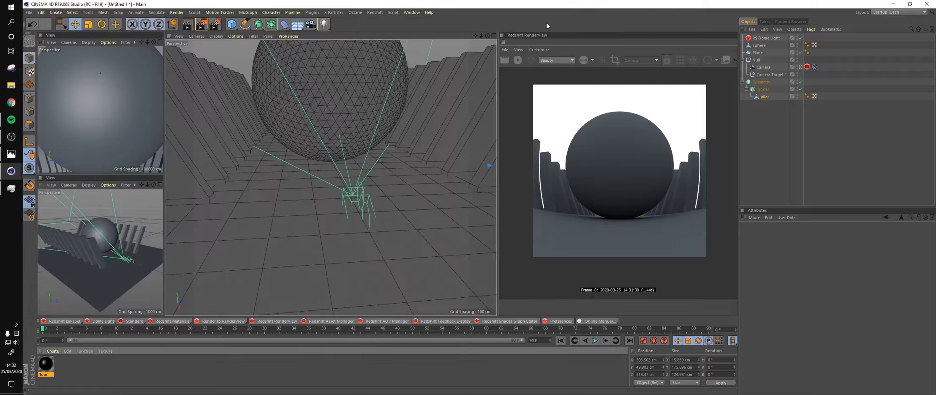
# - Apply the floor material to the plane with the live render running, and set its texture tiling to 3 in U and V
pyautogui.click(518, 60)
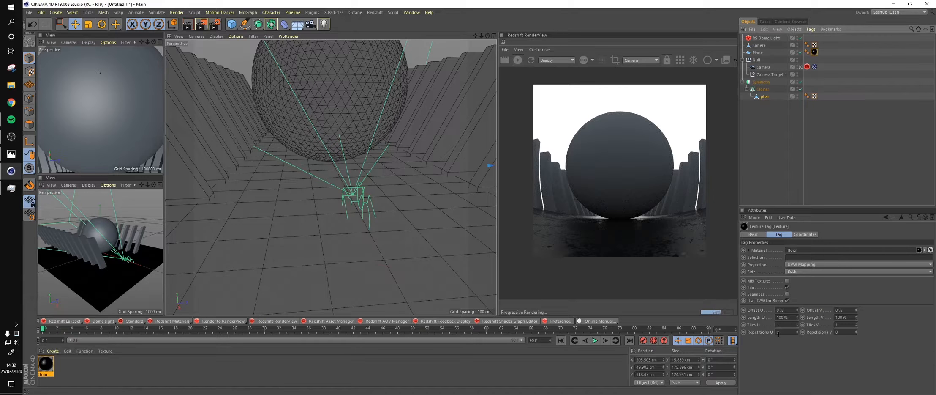
pyautogui.moveTo(784, 325); pyautogui.dragTo(721, 336)
pyautogui.write('3')
pyautogui.press('Tab')
pyautogui.write('3')
pyautogui.press('Return')
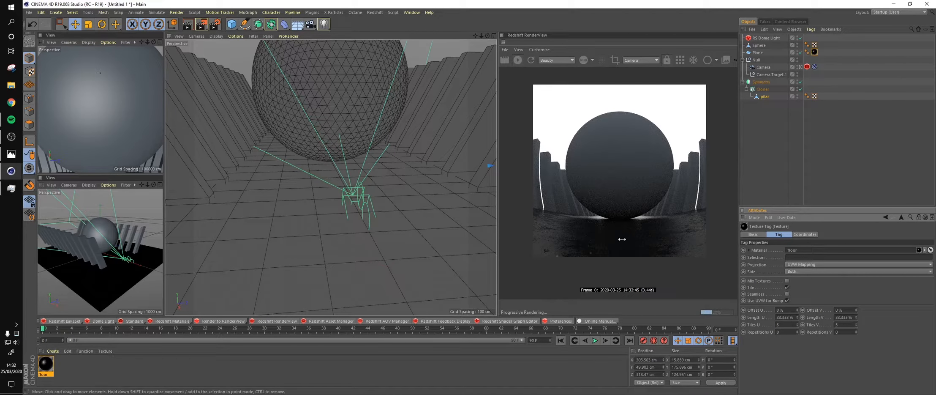
# - Switch the live render from the scene camera to the auto view and frame the floor and pillars up close
pyautogui.click(667, 60)
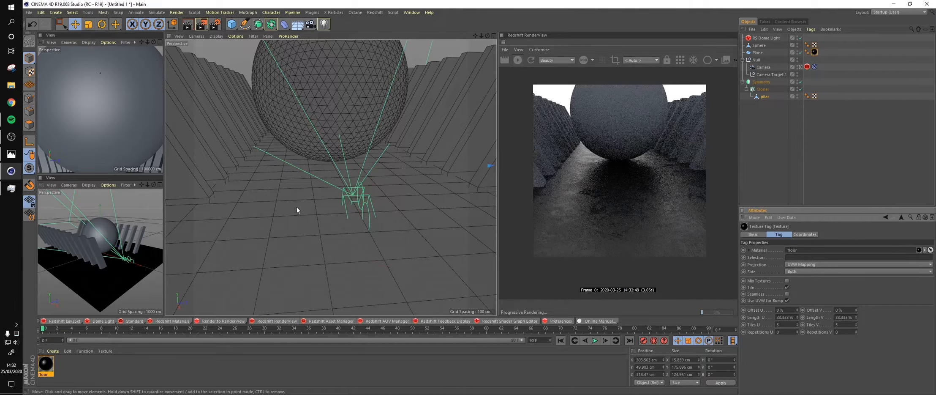
pyautogui.keyDown('alt'); pyautogui.moveTo(297, 210); pyautogui.dragTo(337, 193); pyautogui.keyUp('alt')
pyautogui.scroll(10, 337, 193)
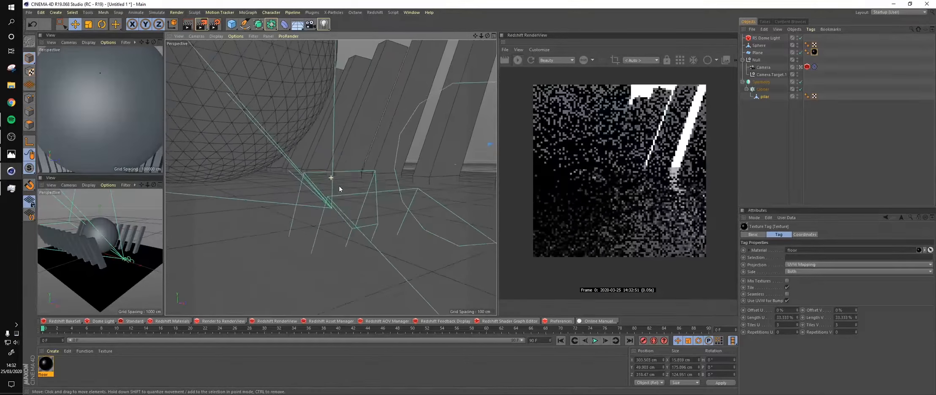
# - Darken the white knot of the floor material's roughness ramp slightly and move both ramp knots inward
pyautogui.doubleClick(45, 363)
pyautogui.doubleClick(457, 136)
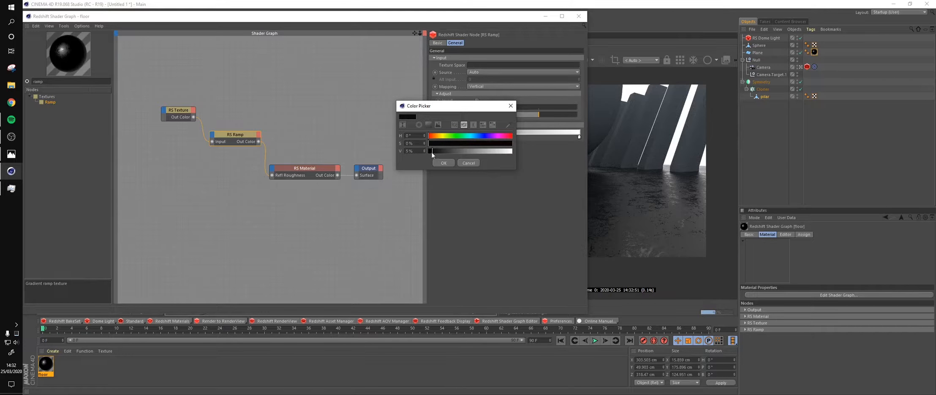
pyautogui.click(441, 163)
pyautogui.doubleClick(579, 137)
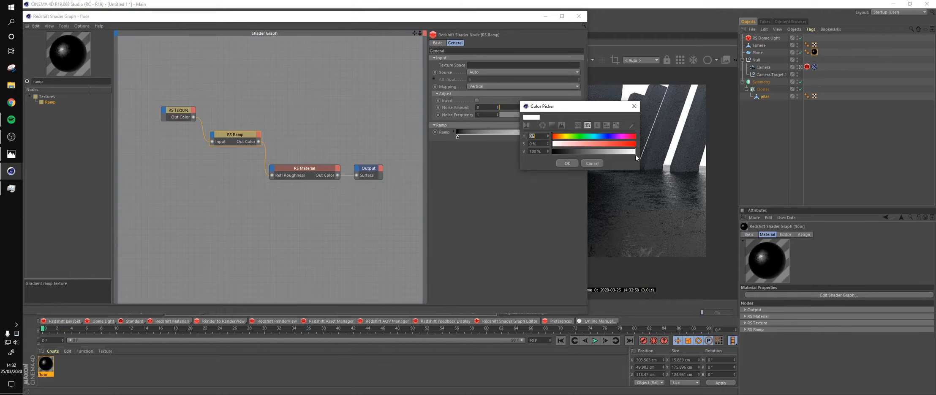
pyautogui.moveTo(635, 151); pyautogui.dragTo(624, 151)
pyautogui.click(567, 163)
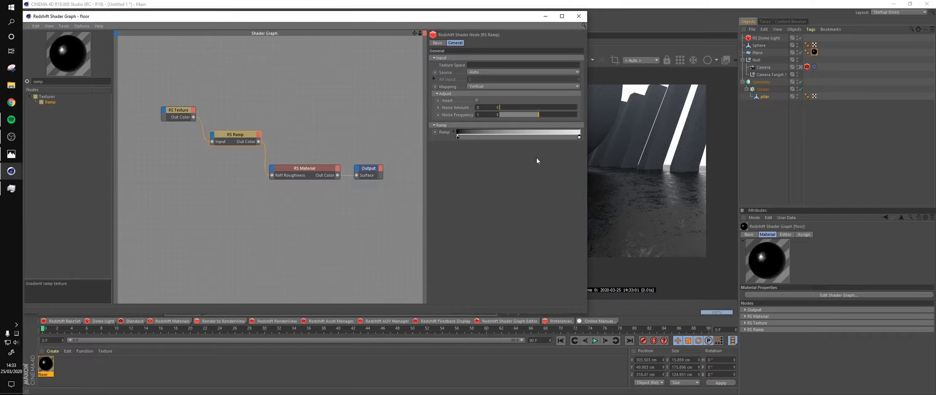
pyautogui.moveTo(580, 136); pyautogui.dragTo(559, 138)
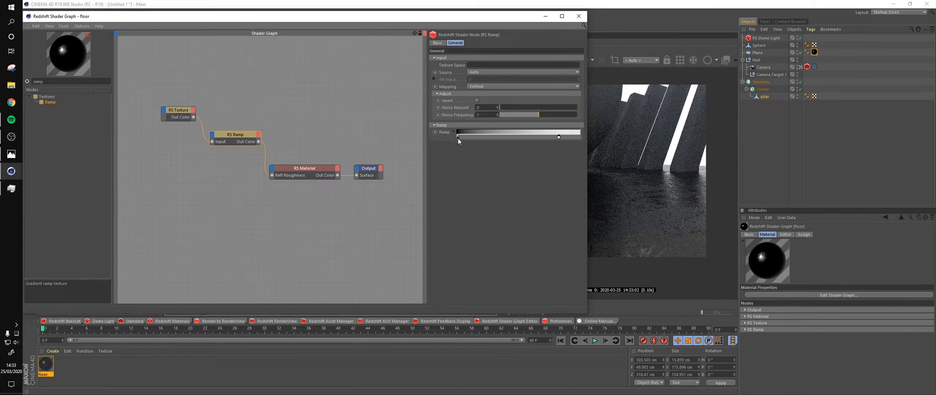
pyautogui.moveTo(469, 137); pyautogui.dragTo(472, 137)
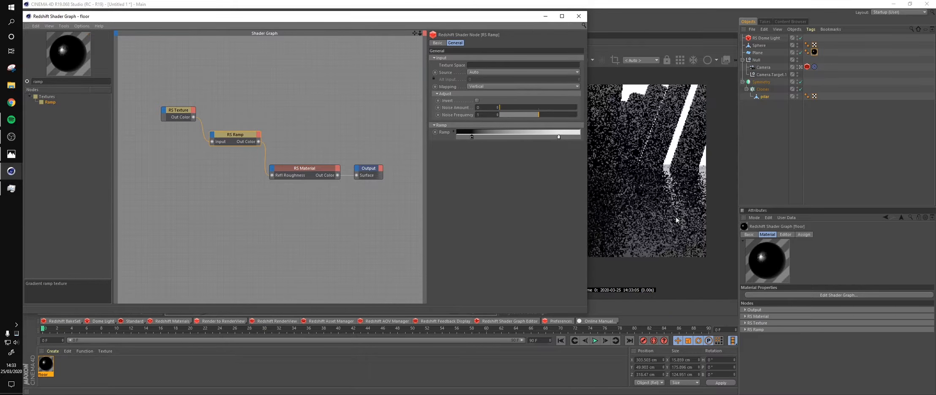
# - Put the floor's shader graph aside, examine the floor in the reference artwork in Photos, and return to the Cinema 4D scene
pyautogui.click(545, 17)
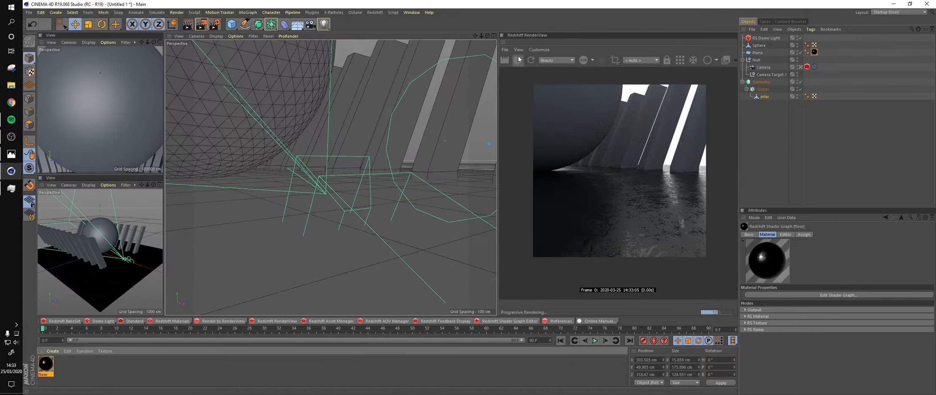
pyautogui.click(10, 153)
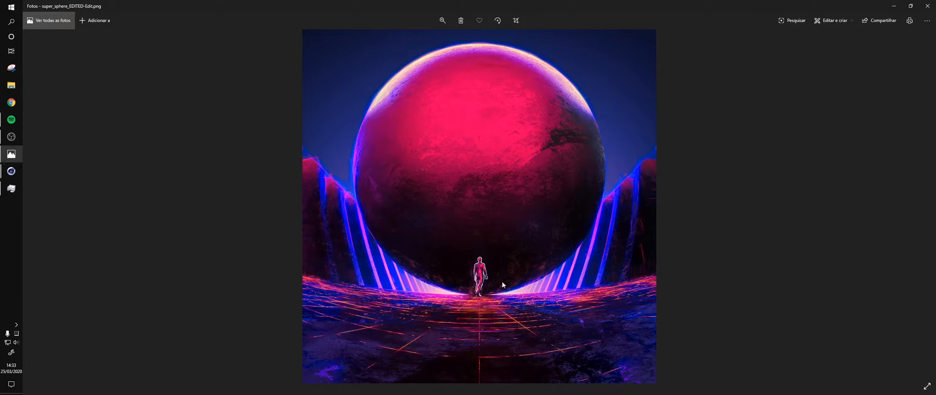
pyautogui.click(893, 6)
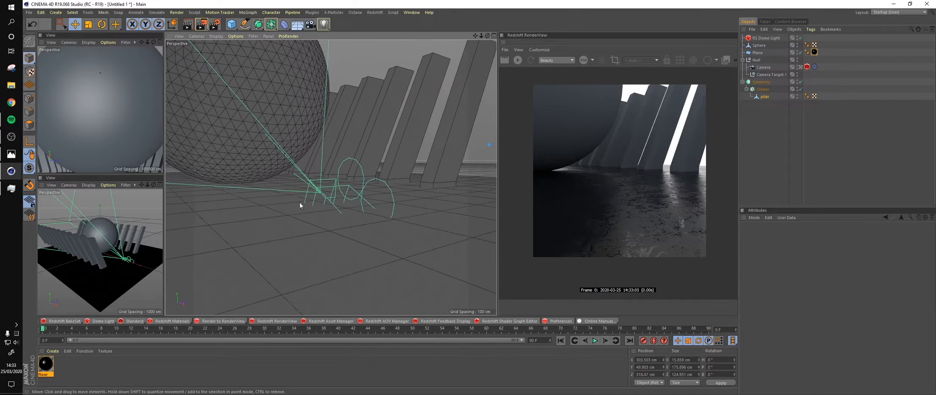
# - Add a Material Blender node to the floor shader graph and connect the RS Material's output to its base color
pyautogui.doubleClick(46, 364)
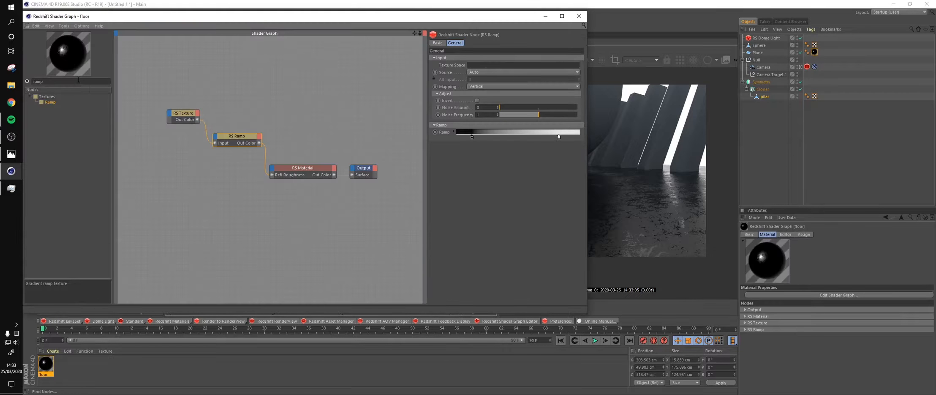
pyautogui.write('blen')
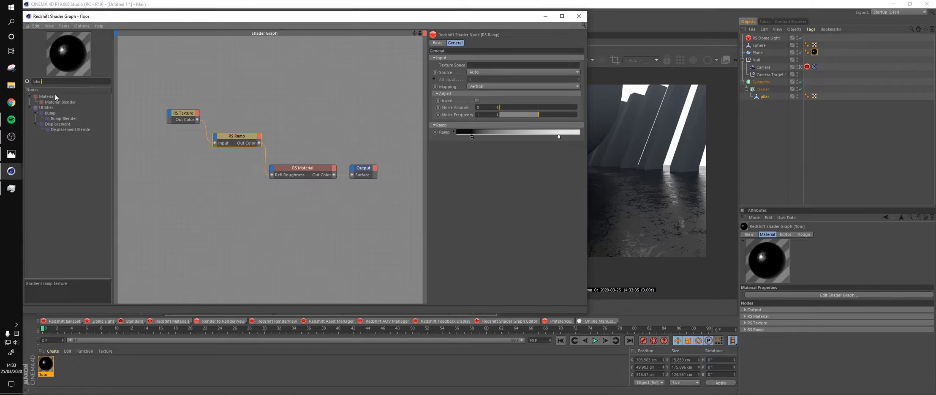
pyautogui.moveTo(81, 106); pyautogui.dragTo(346, 134)
pyautogui.scroll(-1, 279, 124)
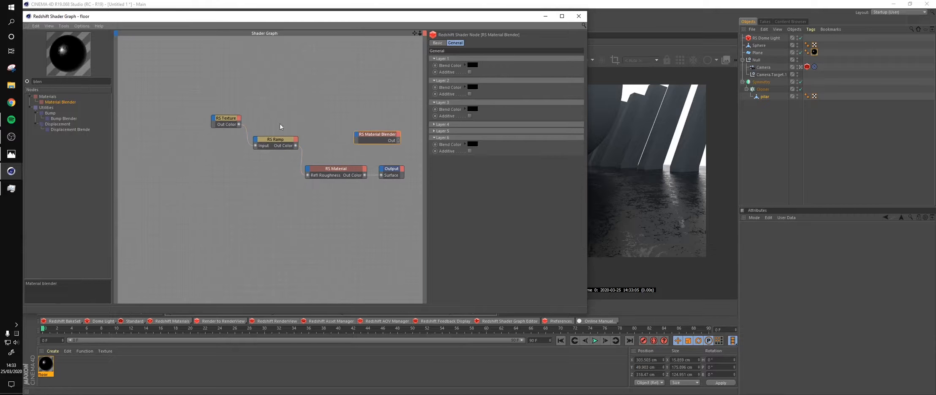
pyautogui.moveTo(195, 194); pyautogui.dragTo(329, 93)
pyautogui.moveTo(338, 168); pyautogui.dragTo(277, 137)
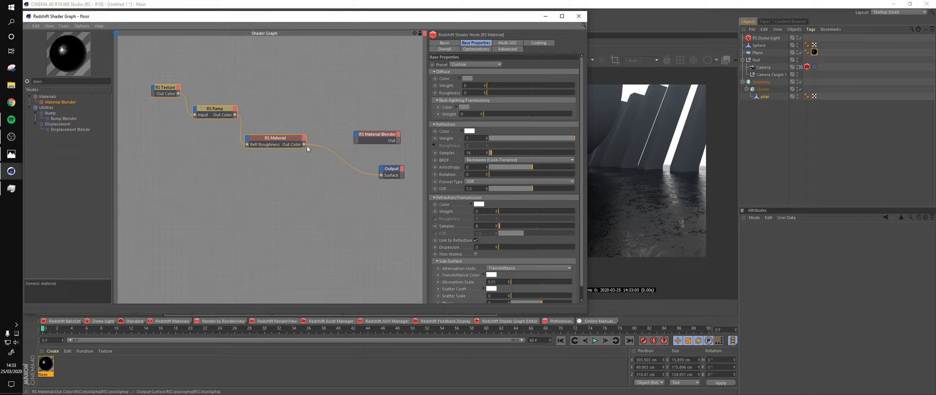
pyautogui.moveTo(368, 140)
pyautogui.moveTo(356, 137); pyautogui.dragTo(341, 174)
pyautogui.click(401, 140)
pyautogui.scroll(1, 271, 138)
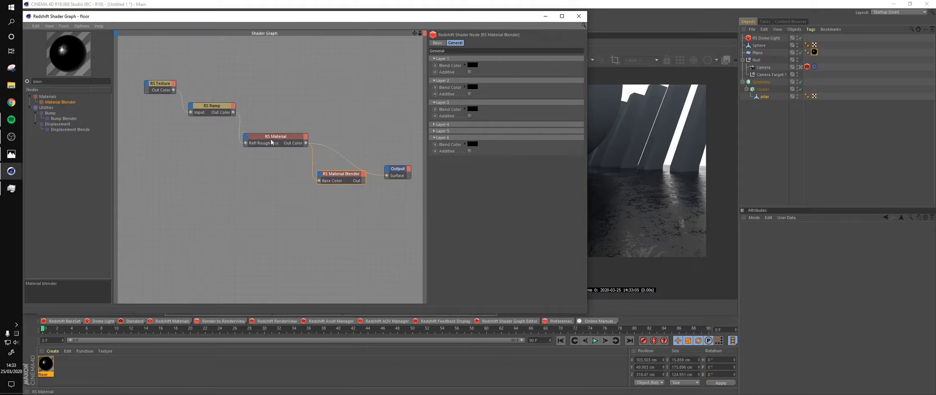
pyautogui.click(271, 138)
# - Add an Incandescent node feeding the Material Blender's Layer Color 1, and connect the blender's output to the output surface
pyautogui.doubleClick(54, 81)
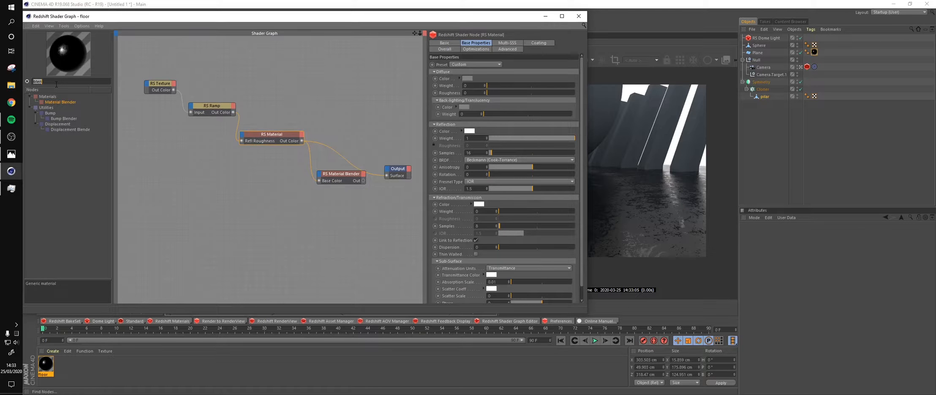
pyautogui.write('inc')
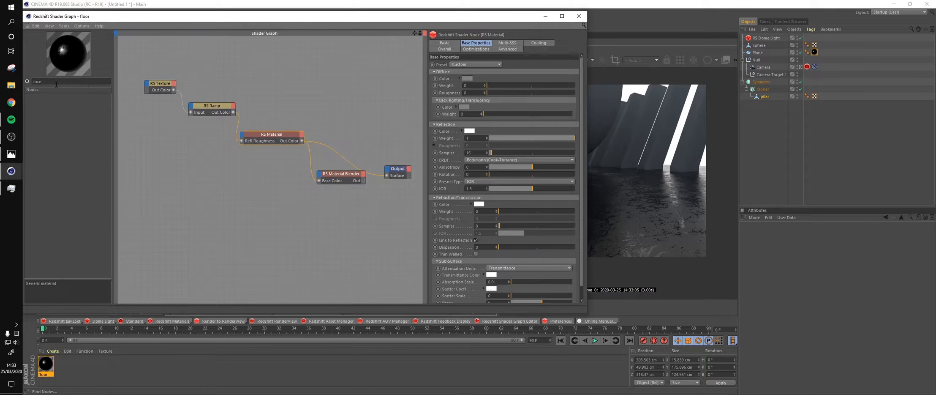
pyautogui.moveTo(62, 101); pyautogui.dragTo(261, 216)
pyautogui.scroll(1, 261, 191)
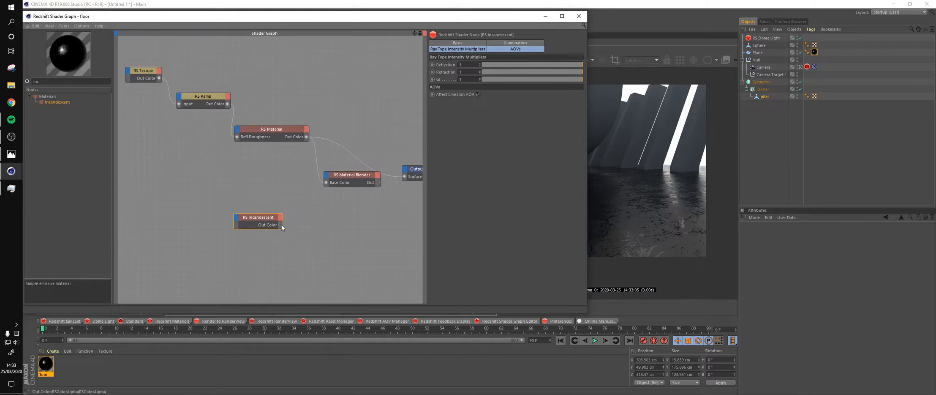
pyautogui.moveTo(327, 179); pyautogui.dragTo(327, 180)
pyautogui.moveTo(335, 189)
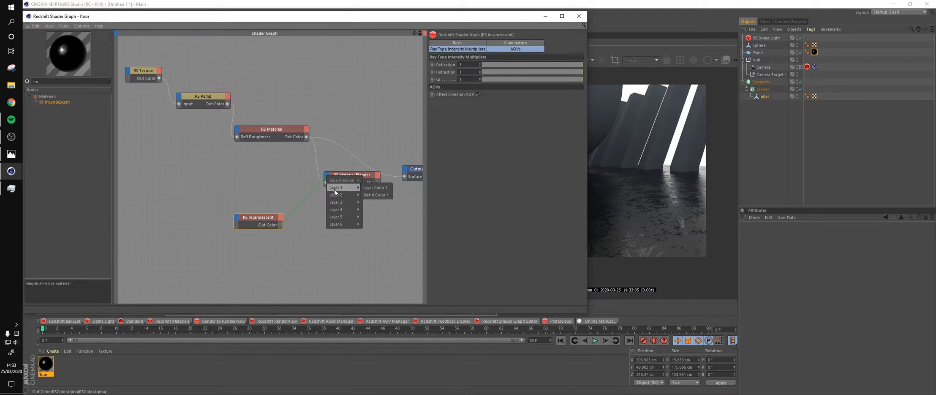
pyautogui.click(377, 190)
pyautogui.moveTo(377, 190); pyautogui.dragTo(311, 181, button='middle')
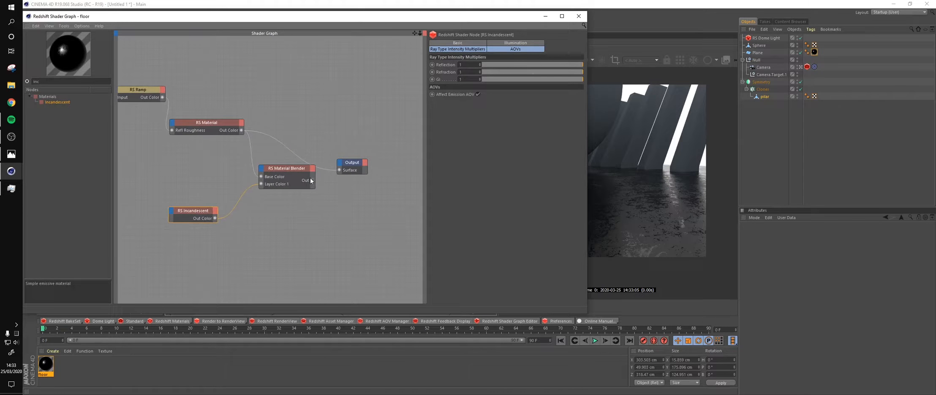
pyautogui.moveTo(312, 181); pyautogui.dragTo(340, 170)
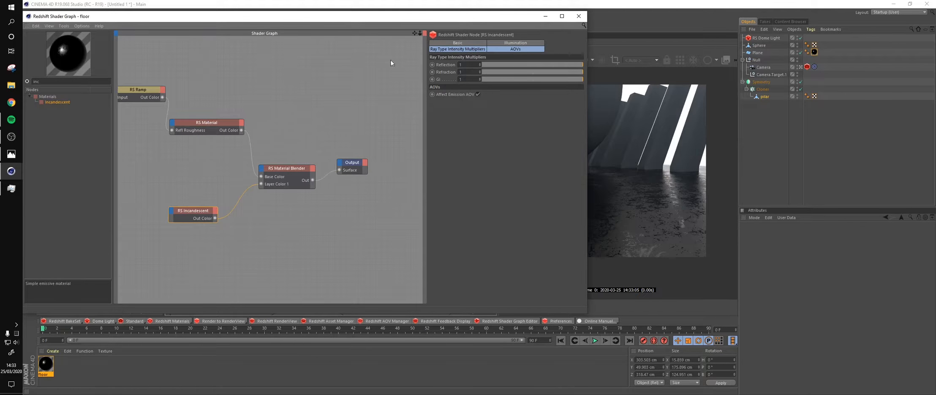
# - Turn on additive blending for the blender's layer 1 and try a near-white blend color with the live render running
pyautogui.click(304, 179)
pyautogui.click(469, 72)
pyautogui.moveTo(459, 14); pyautogui.dragTo(361, 14)
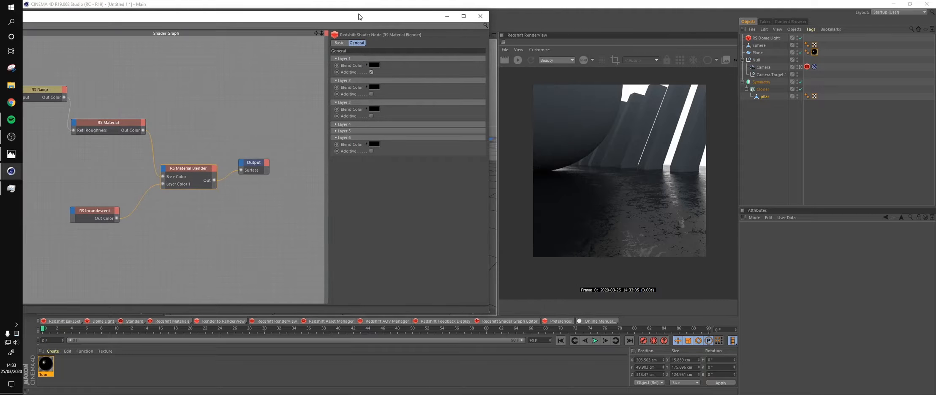
pyautogui.click(522, 60)
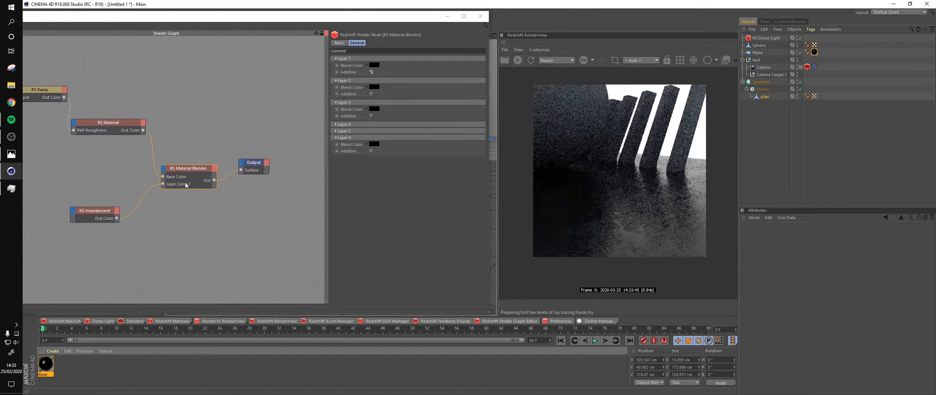
pyautogui.moveTo(181, 203); pyautogui.dragTo(228, 199, button='middle')
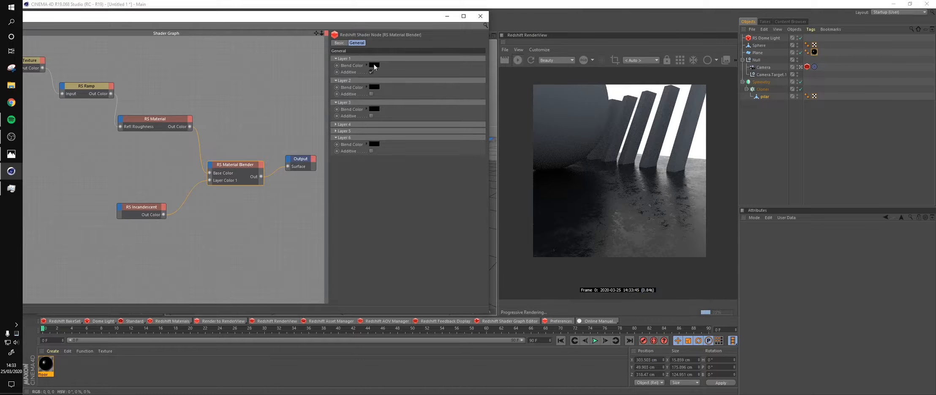
pyautogui.click(374, 64)
pyautogui.moveTo(366, 78); pyautogui.dragTo(421, 78)
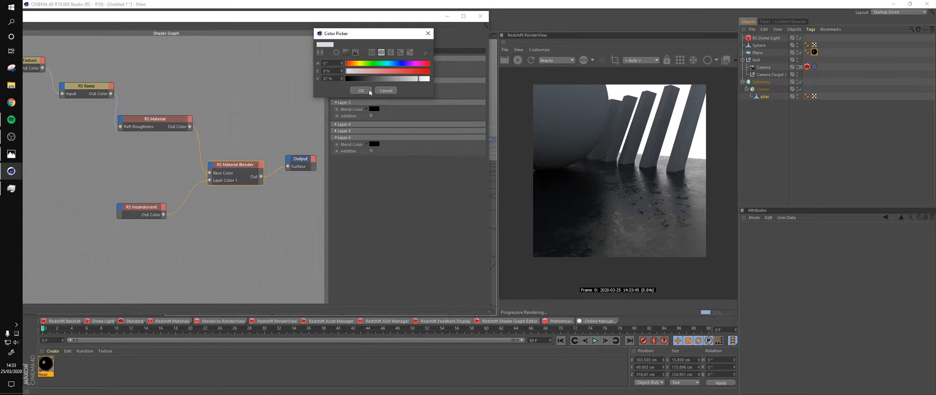
pyautogui.click(368, 89)
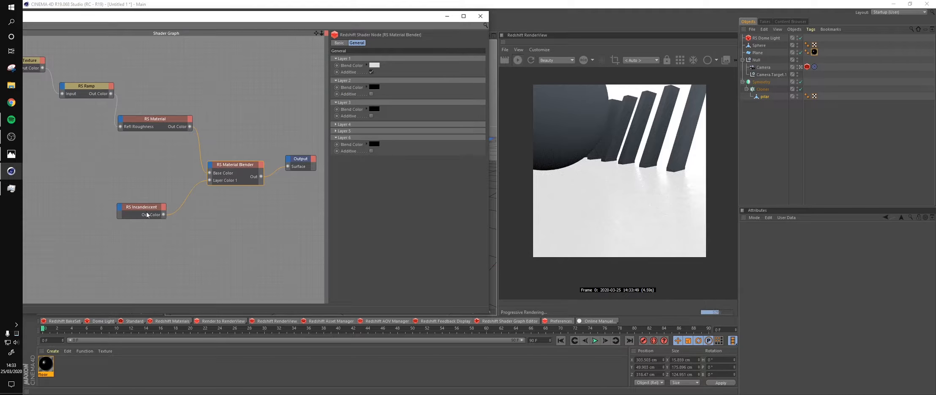
# - Turn off additive blending for layer 1 and set its blend color back to black
pyautogui.click(371, 71)
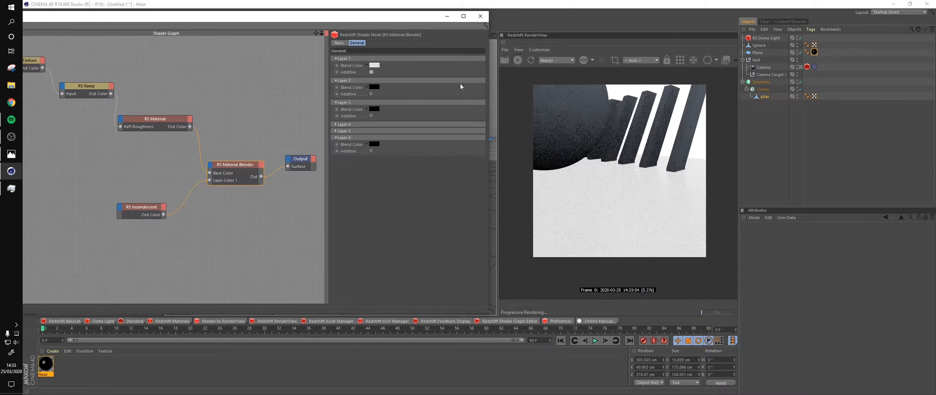
pyautogui.click(375, 65)
pyautogui.moveTo(370, 78); pyautogui.dragTo(344, 80)
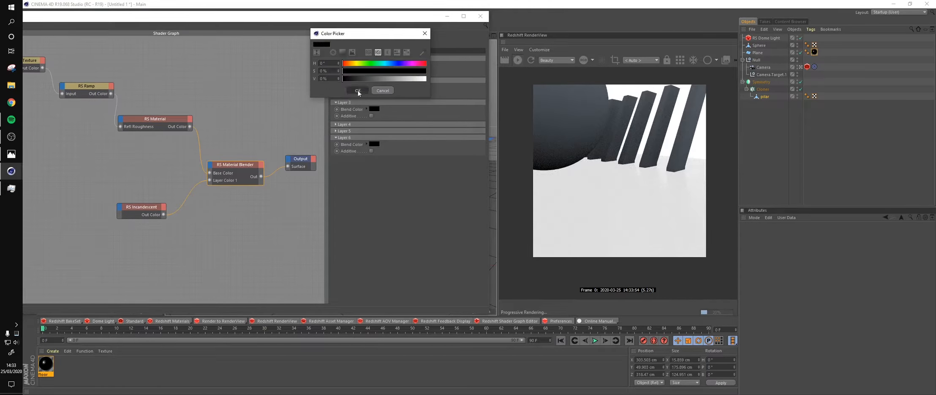
pyautogui.click(365, 90)
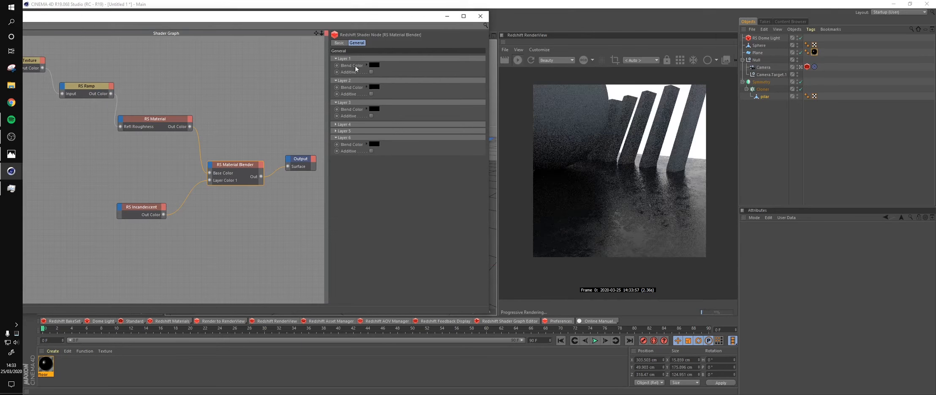
# - Make room in the floor's shader graph and add a WireFrame node beside the Material Blender
pyautogui.click(517, 60)
pyautogui.moveTo(152, 159); pyautogui.dragTo(231, 163, button='middle')
pyautogui.moveTo(215, 17); pyautogui.dragTo(286, 23)
pyautogui.moveTo(153, 139); pyautogui.dragTo(209, 97)
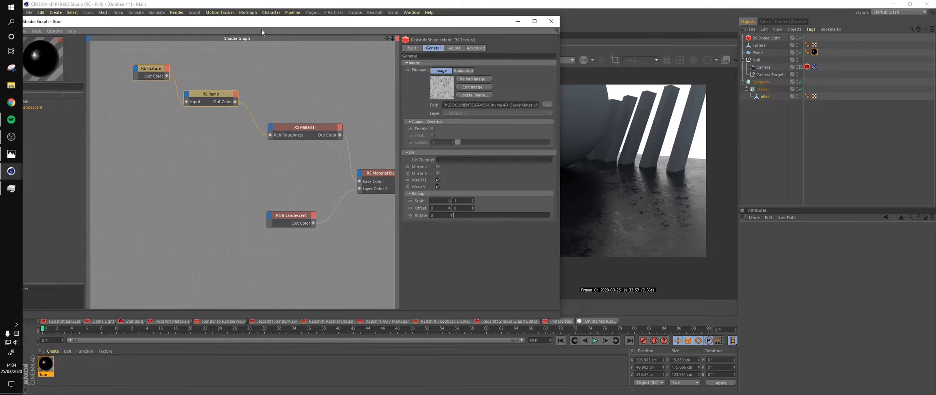
pyautogui.moveTo(262, 21); pyautogui.dragTo(321, 23)
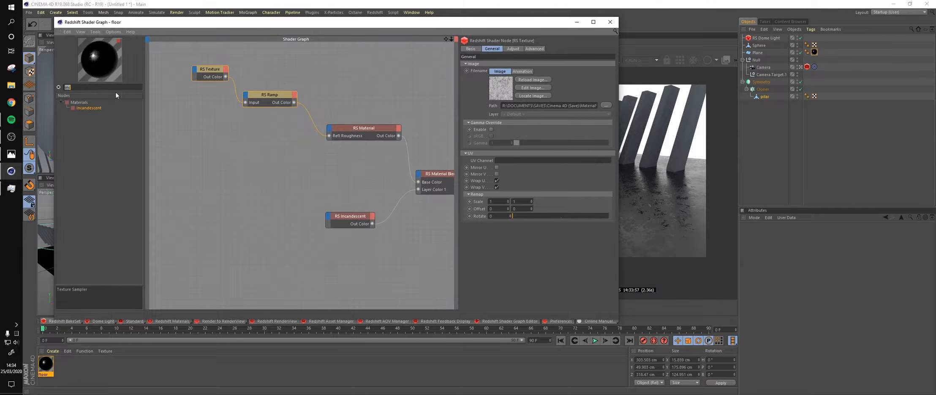
pyautogui.write('wire')
pyautogui.moveTo(88, 108); pyautogui.dragTo(333, 163)
pyautogui.moveTo(367, 174); pyautogui.dragTo(320, 164, button='middle')
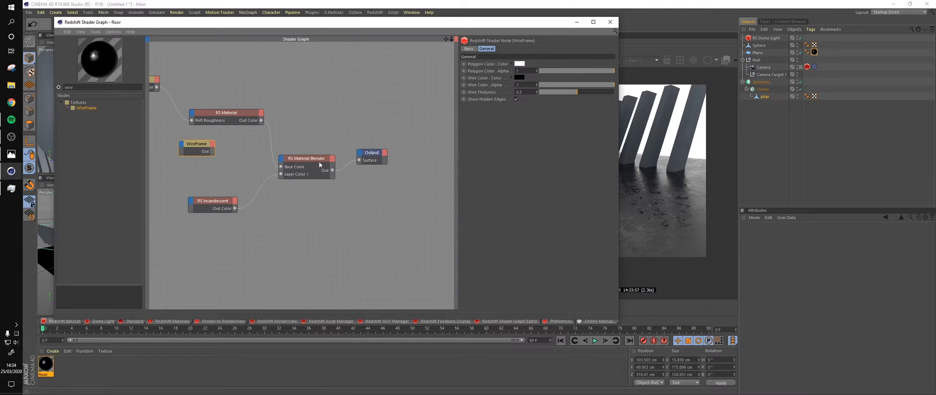
# - Connect the WireFrame node directly to the output surface for preview and turn off its hidden edges
pyautogui.moveTo(215, 152); pyautogui.dragTo(360, 161)
pyautogui.moveTo(528, 21); pyautogui.dragTo(401, 21)
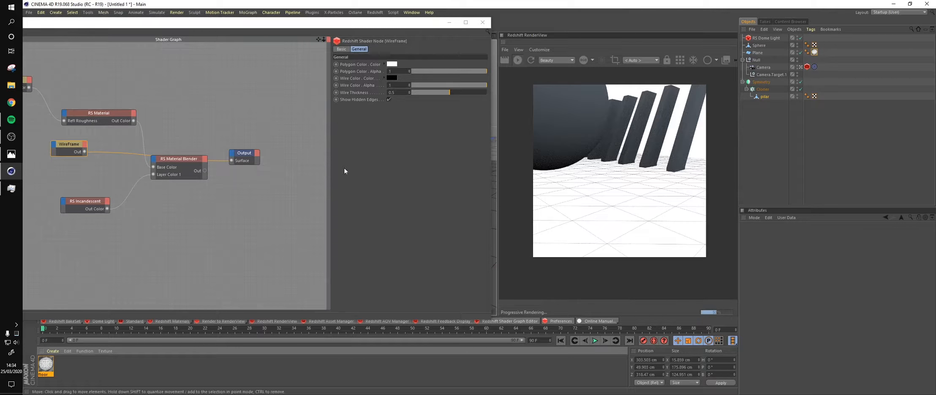
pyautogui.click(388, 99)
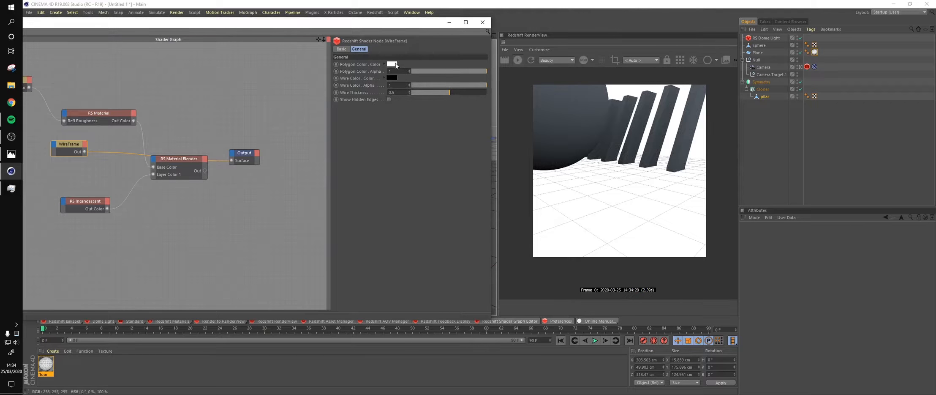
# - Set the wireframe's polygon color to black, its wire color to white and its wire thickness to 1.5
pyautogui.click(392, 77)
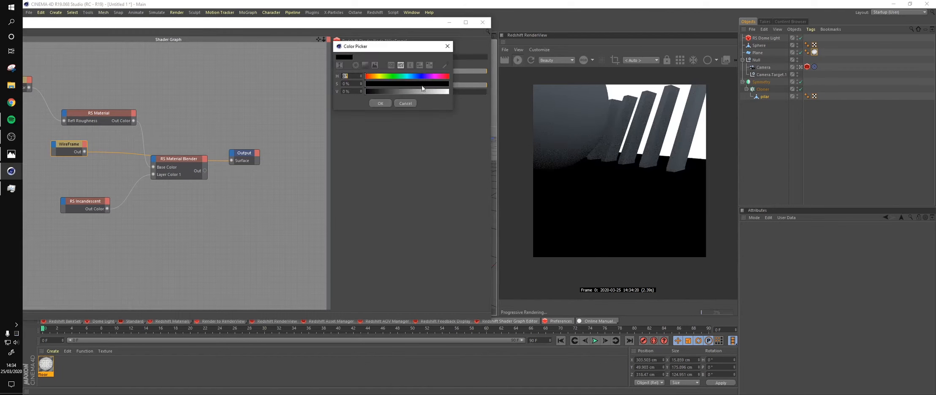
pyautogui.click(384, 90)
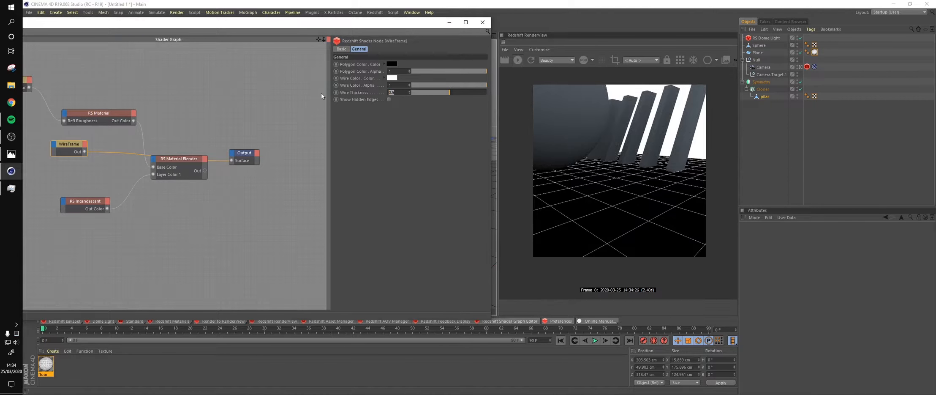
pyautogui.write('1.5')
pyautogui.press('Return')
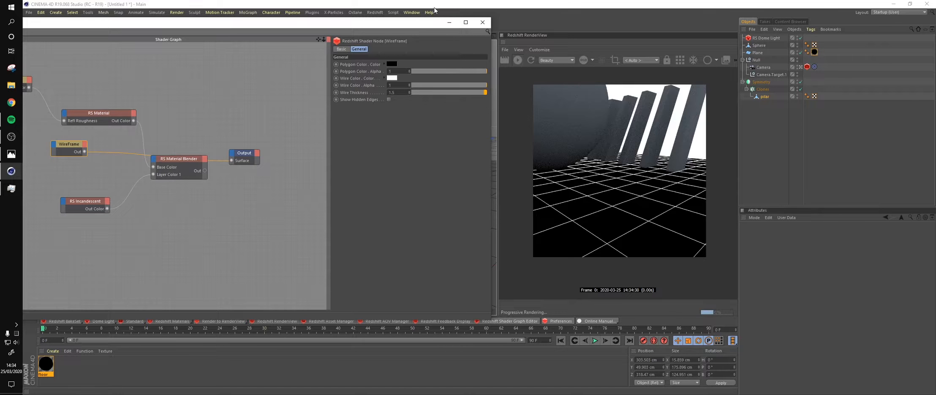
# - Connect the WireFrame output to the Material Blender's Blend Color 1 and restore the blender's link to the output surface
pyautogui.moveTo(84, 154); pyautogui.dragTo(165, 153, button='middle')
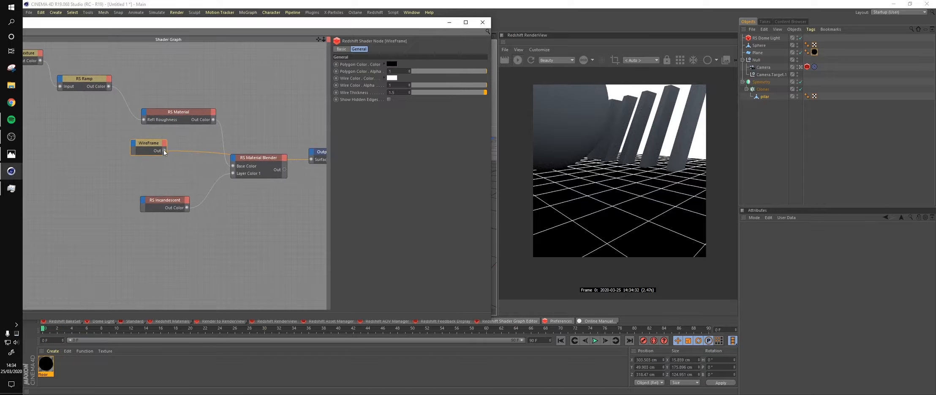
pyautogui.moveTo(230, 160); pyautogui.dragTo(231, 162)
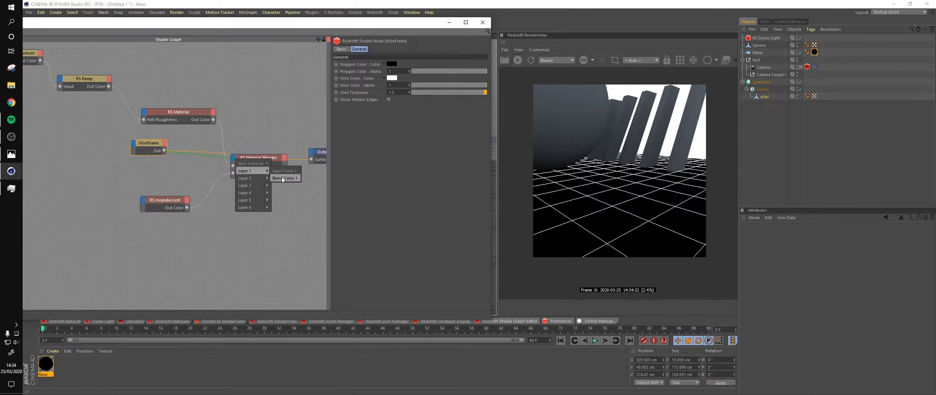
pyautogui.click(244, 183)
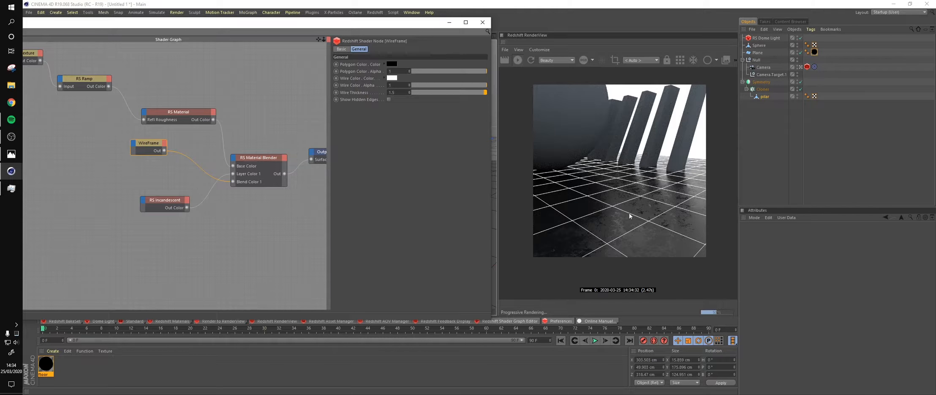
# - Put the shader graph aside and show the live render through the scene camera
pyautogui.click(449, 23)
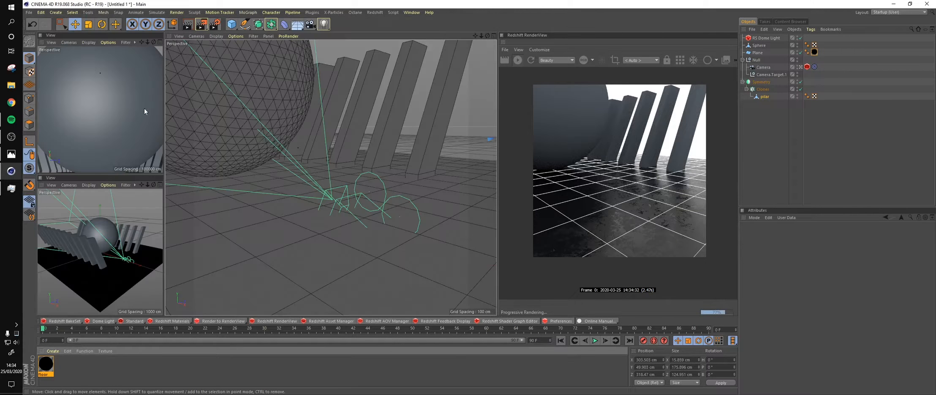
pyautogui.click(97, 62)
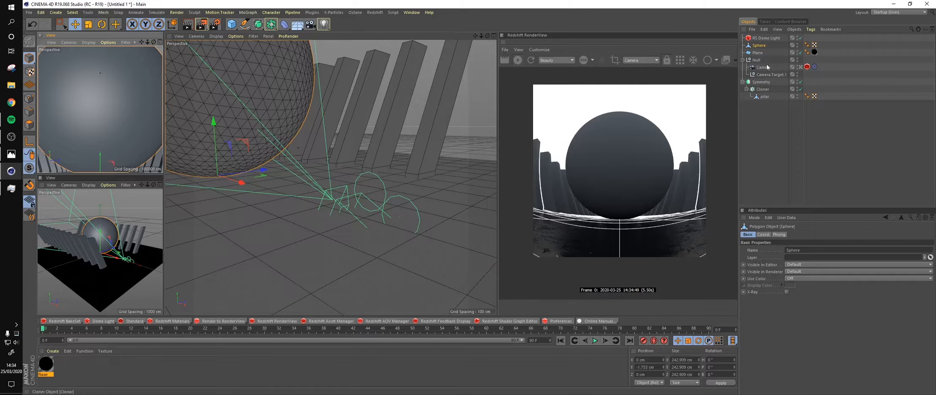
# - Set the floor plane's width and height segments to 44 and check the grid against the reference artwork in Photos
pyautogui.click(758, 52)
pyautogui.moveTo(804, 264); pyautogui.dragTo(804, 254)
pyautogui.write('44')
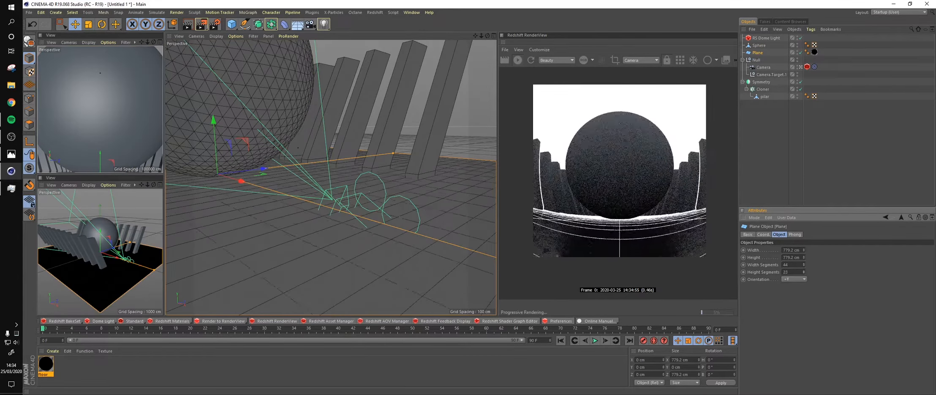
pyautogui.press('Return')
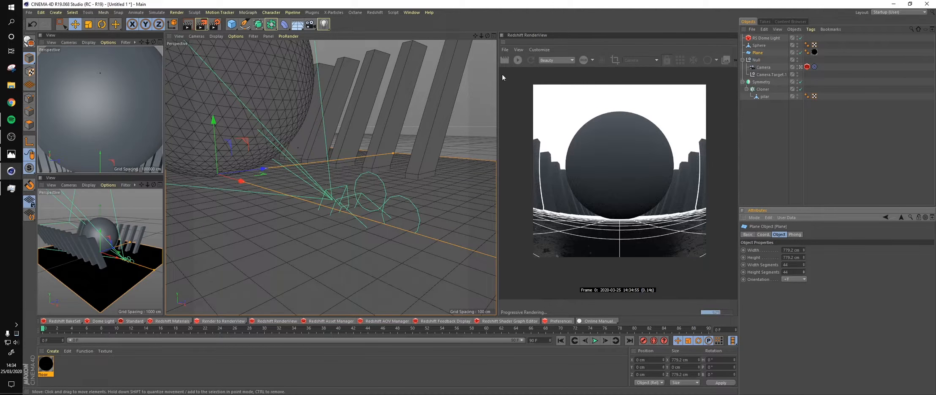
pyautogui.click(12, 154)
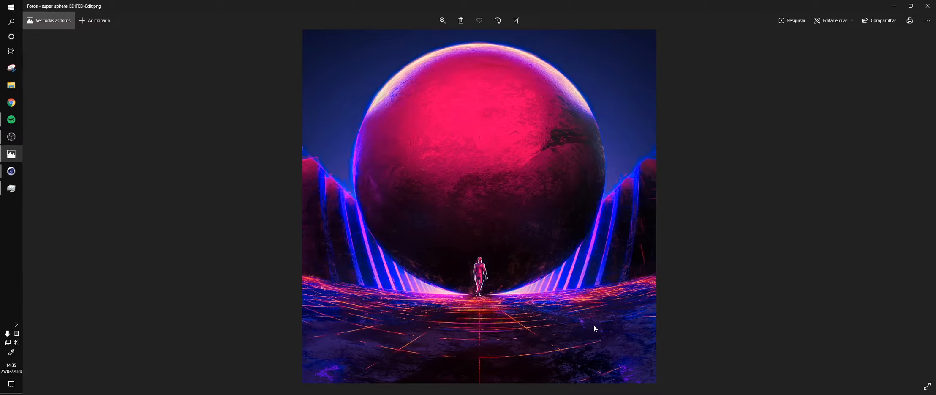
pyautogui.click(894, 6)
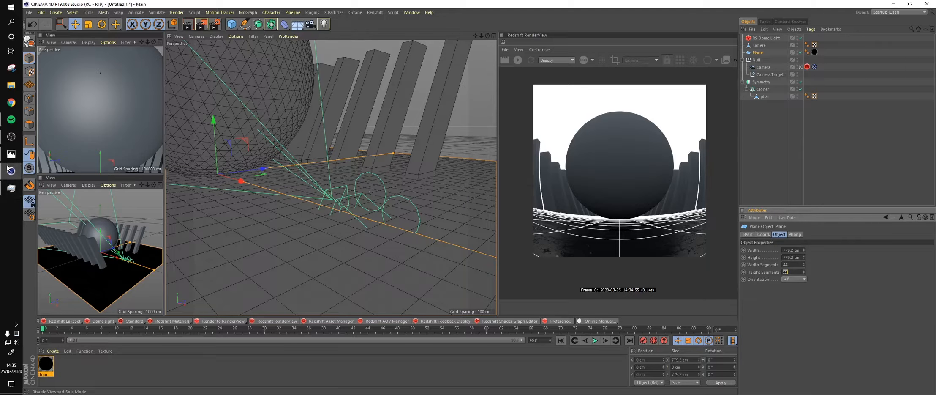
# - Add a Color Composite node to the floor shader graph and feed the WireFrame output into its Base Color
pyautogui.moveTo(11, 171)
pyautogui.click(59, 218)
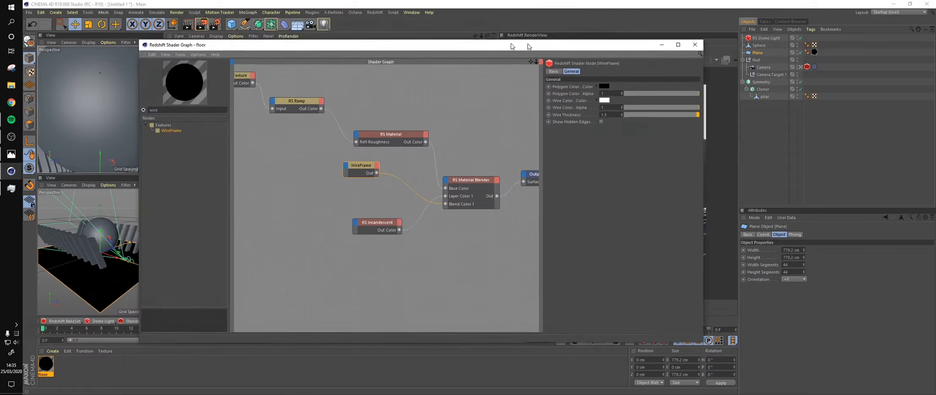
pyautogui.click(190, 101)
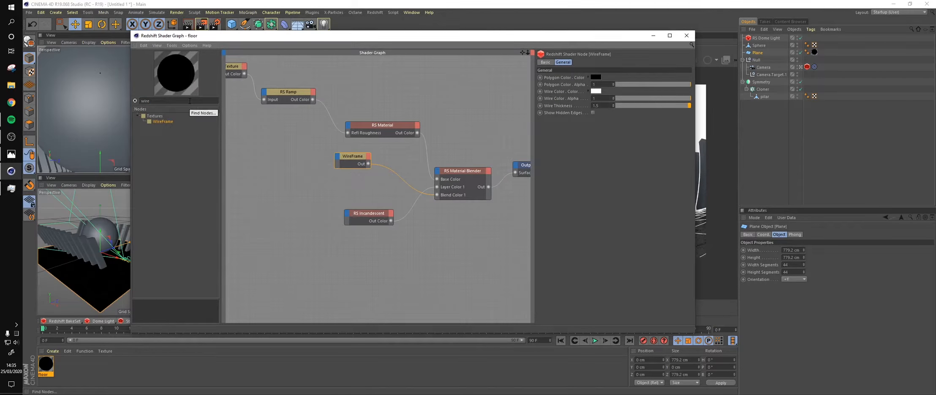
pyautogui.write('co')
pyautogui.press('BackSpace')
pyautogui.press('BackSpace')
pyautogui.press('BackSpace')
pyautogui.press('BackSpace')
pyautogui.press('BackSpace')
pyautogui.press('BackSpace')
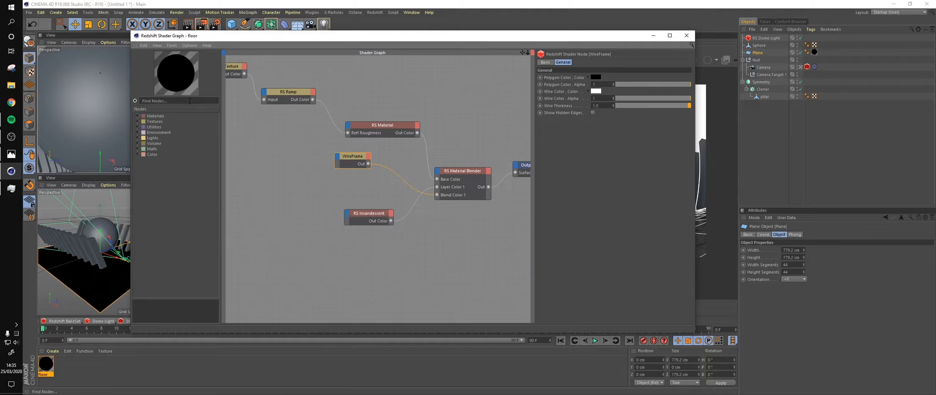
pyautogui.write('com')
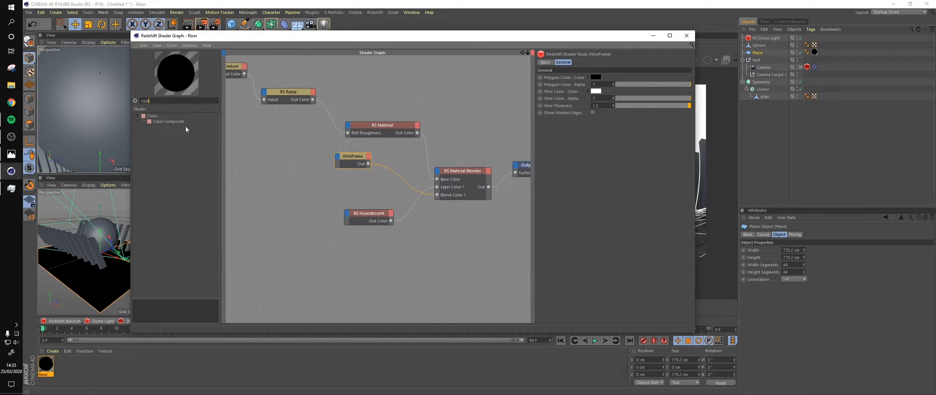
pyautogui.moveTo(169, 121); pyautogui.dragTo(372, 193)
pyautogui.moveTo(352, 160); pyautogui.dragTo(277, 140)
pyautogui.keyDown('alt'); pyautogui.moveTo(297, 115); pyautogui.dragTo(253, 100, button='right'); pyautogui.keyUp('alt')
pyautogui.keyDown('alt'); pyautogui.moveTo(228, 92); pyautogui.dragTo(288, 110, button='middle'); pyautogui.keyUp('alt')
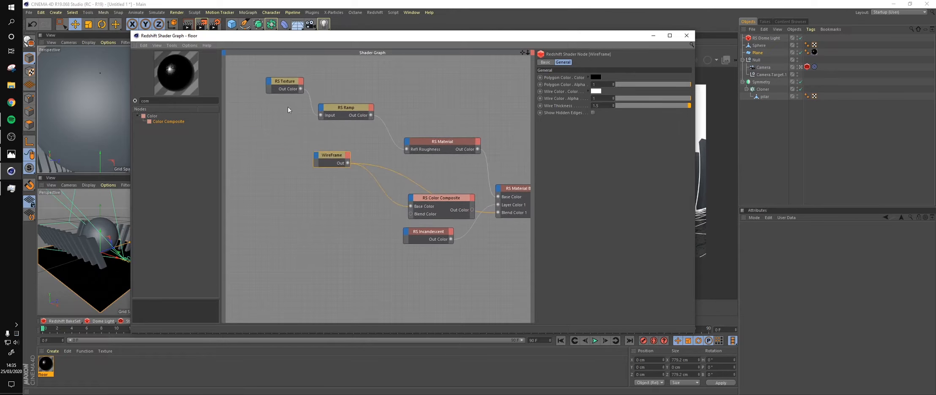
# - Duplicate the linked RS Texture and RS Ramp nodes and load the scratches_003 image into the copied texture
pyautogui.moveTo(270, 126); pyautogui.dragTo(337, 73)
pyautogui.keyDown('ctrl'); pyautogui.moveTo(341, 106); pyautogui.dragTo(344, 227); pyautogui.keyUp('ctrl')
pyautogui.click(496, 141)
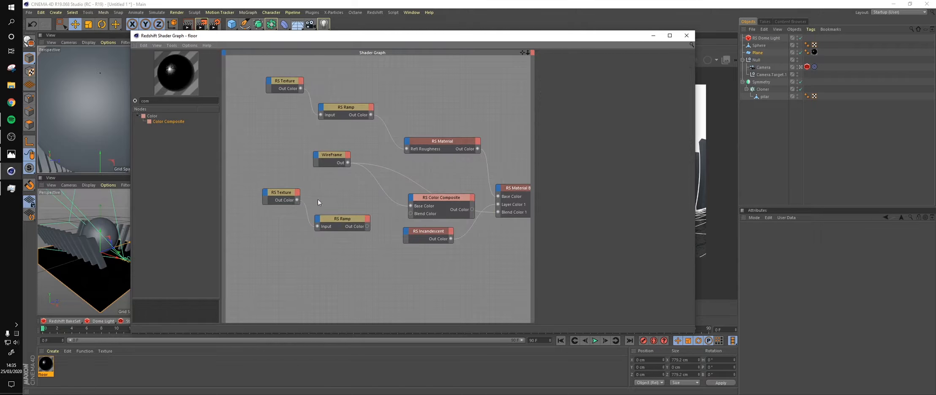
pyautogui.click(286, 195)
pyautogui.click(683, 120)
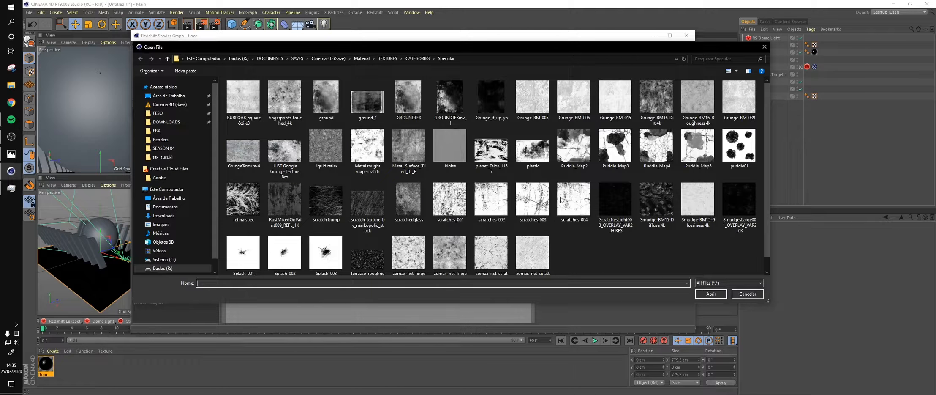
pyautogui.doubleClick(533, 199)
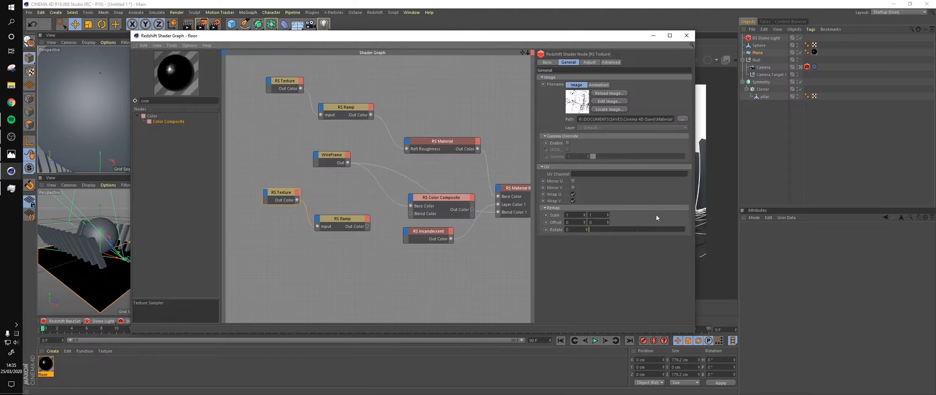
# - Connect the copied ramp to the Color Composite's Blend Color and set the composite mode to Multiply
pyautogui.click(363, 220)
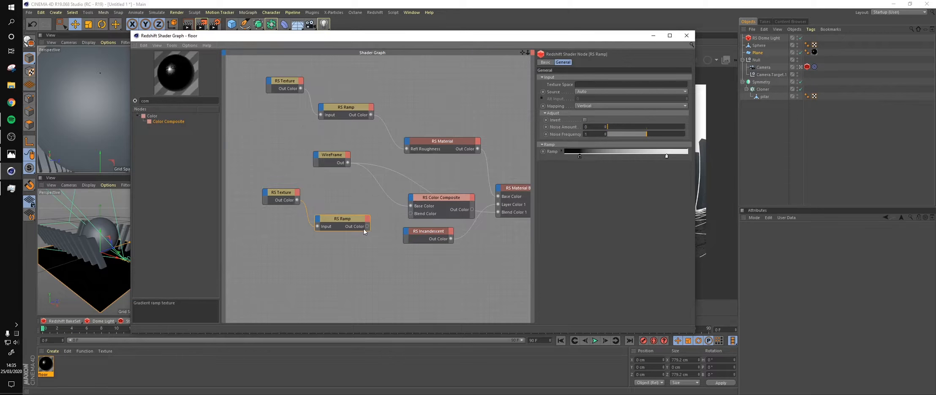
pyautogui.moveTo(368, 226); pyautogui.dragTo(418, 213)
pyautogui.click(422, 209)
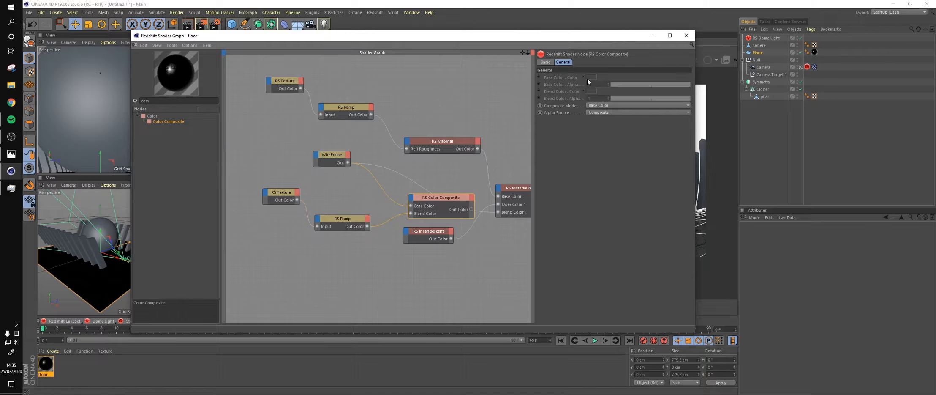
pyautogui.click(619, 105)
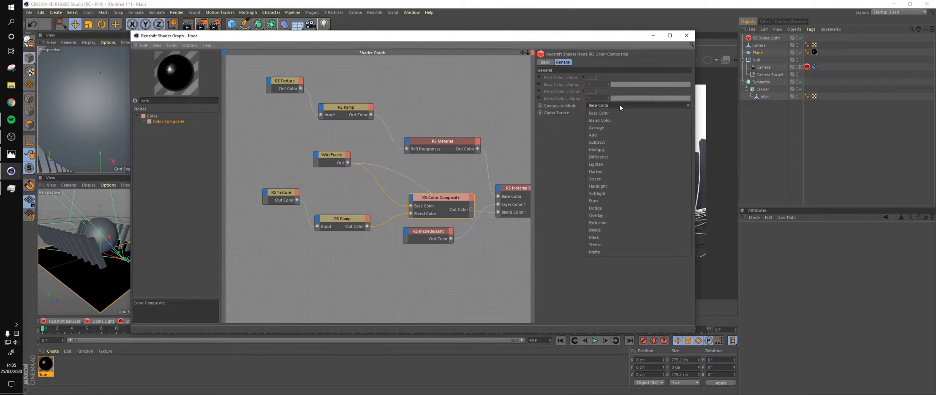
pyautogui.click(615, 150)
# - Connect the Color Composite output directly to the output surface and start the live render for preview
pyautogui.moveTo(512, 190); pyautogui.dragTo(435, 171, button='middle')
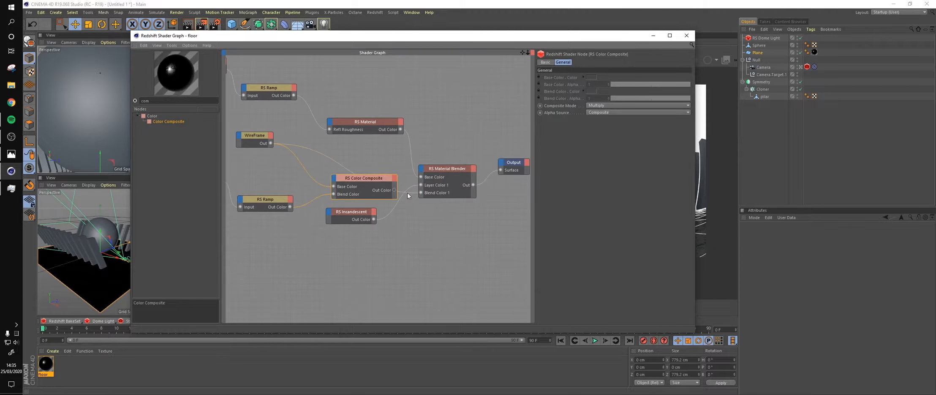
pyautogui.moveTo(394, 190); pyautogui.dragTo(503, 173)
pyautogui.moveTo(430, 42); pyautogui.dragTo(196, 38)
pyautogui.click(518, 61)
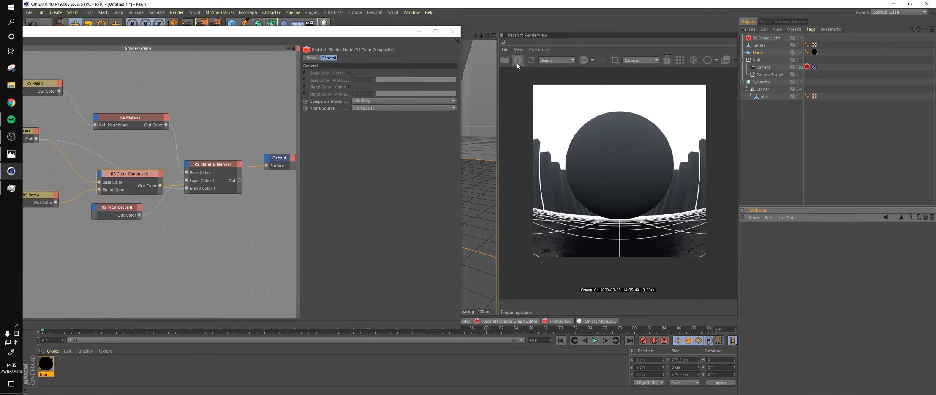
# - Unlock the render camera and show the floor grid in the live render from the large perspective view
pyautogui.moveTo(308, 31); pyautogui.dragTo(410, 126)
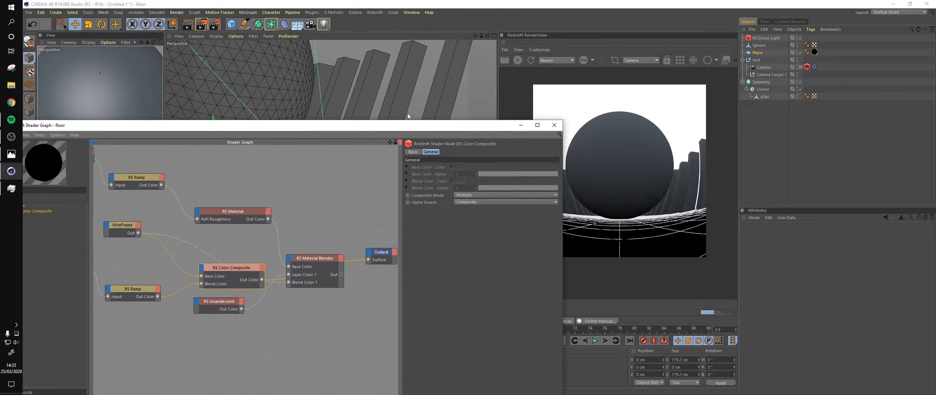
pyautogui.click(666, 61)
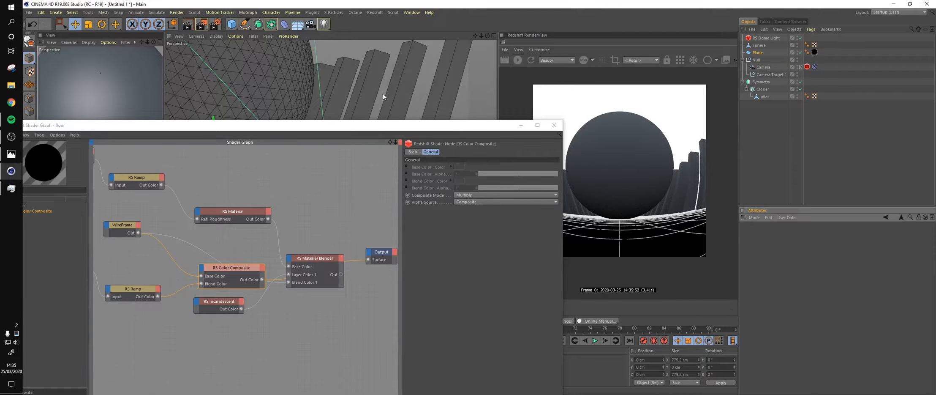
pyautogui.click(382, 93)
pyautogui.moveTo(436, 129); pyautogui.dragTo(369, 71)
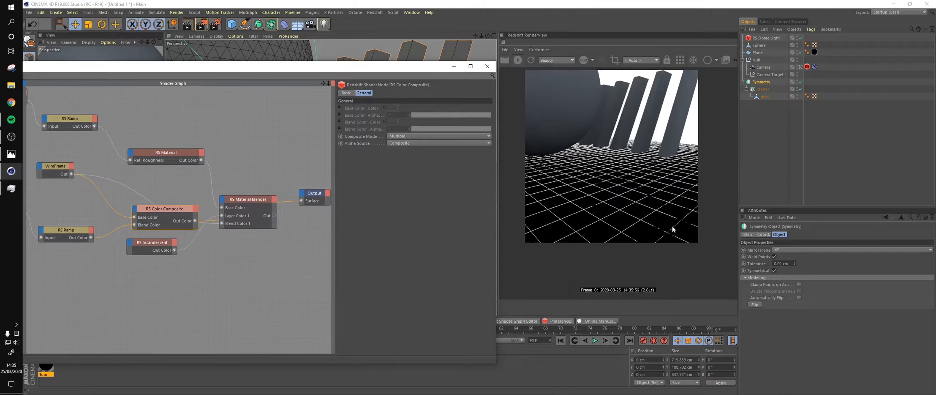
# - Invert the copied scratch ramp and shift its white knot toward the black one
pyautogui.click(88, 235)
pyautogui.click(386, 151)
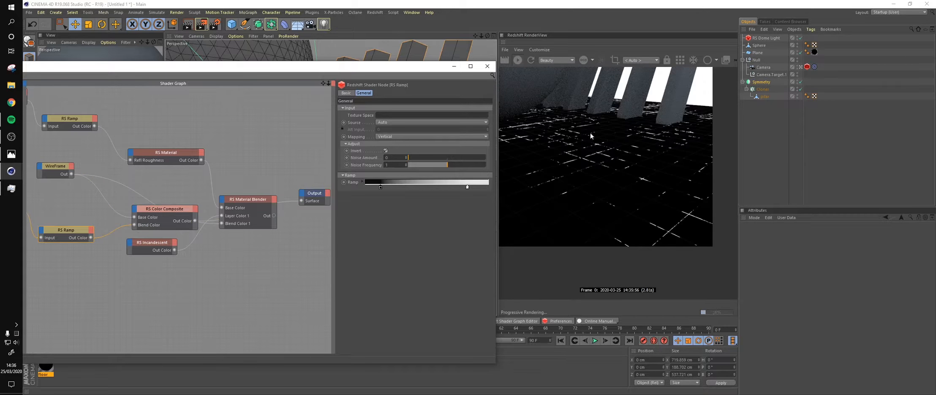
pyautogui.click(467, 186)
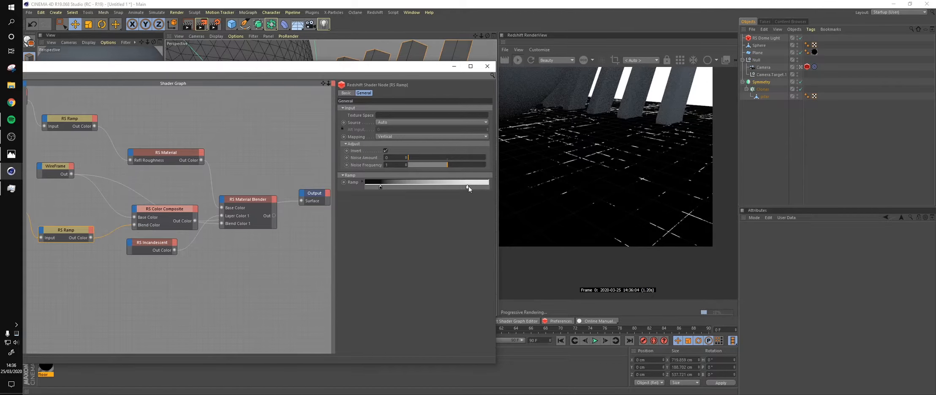
pyautogui.moveTo(467, 186)
pyautogui.mouseDown()
pyautogui.moveTo(475, 187)
pyautogui.moveTo(460, 192)
pyautogui.mouseUp()
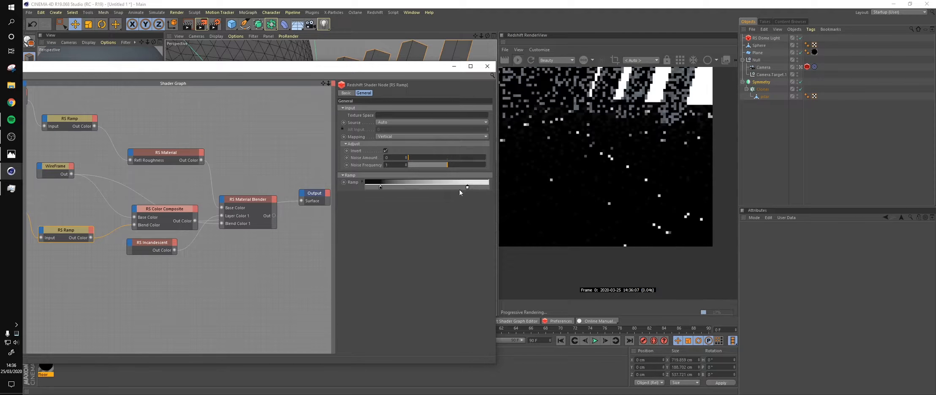
pyautogui.moveTo(401, 189); pyautogui.dragTo(451, 187)
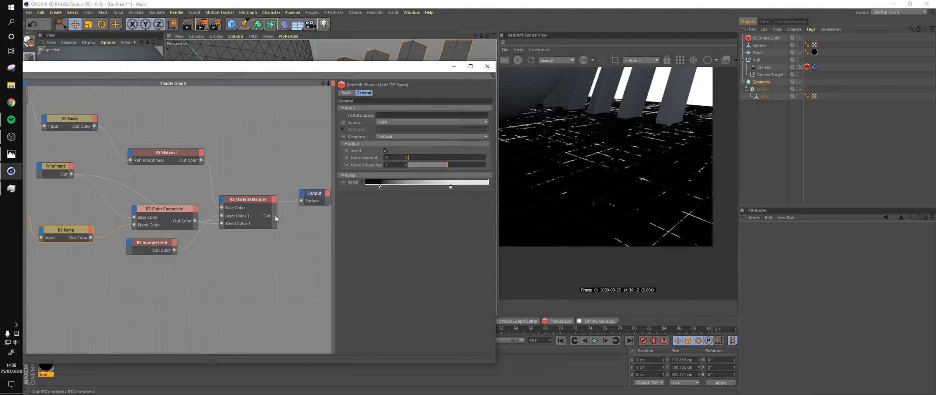
# - Connect the Color Composite to the Material Blender's Blend Color 1, restore the blender's link to the output surface and minimize the graph
pyautogui.moveTo(301, 204); pyautogui.dragTo(176, 178)
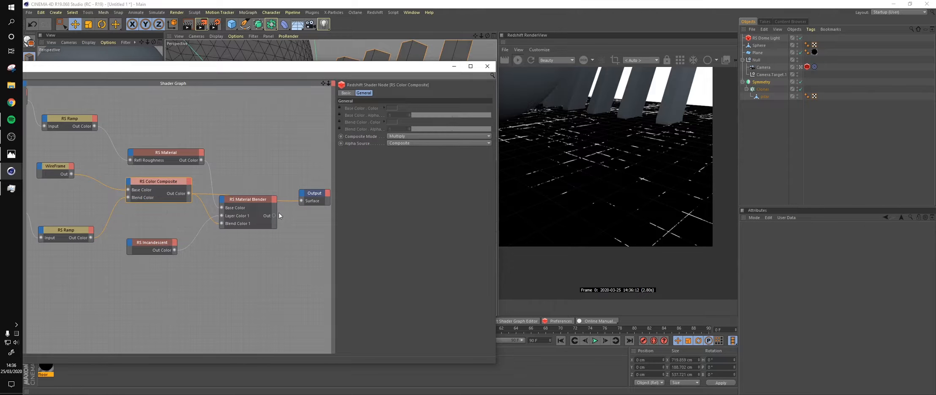
pyautogui.moveTo(301, 200); pyautogui.dragTo(302, 200)
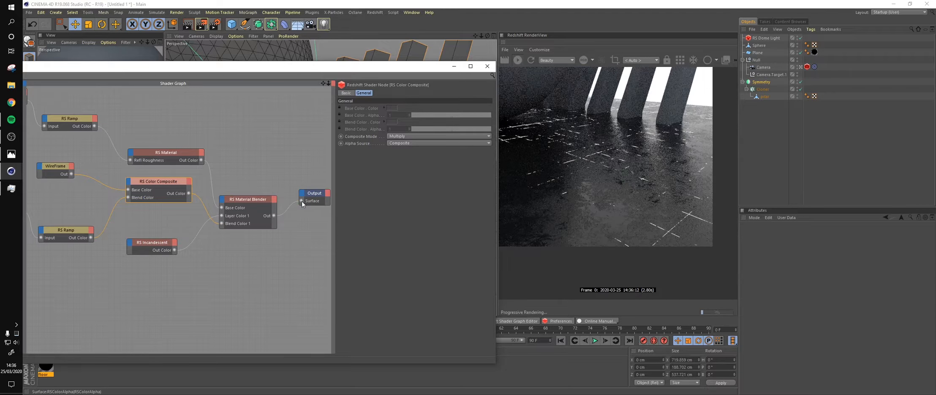
pyautogui.click(454, 66)
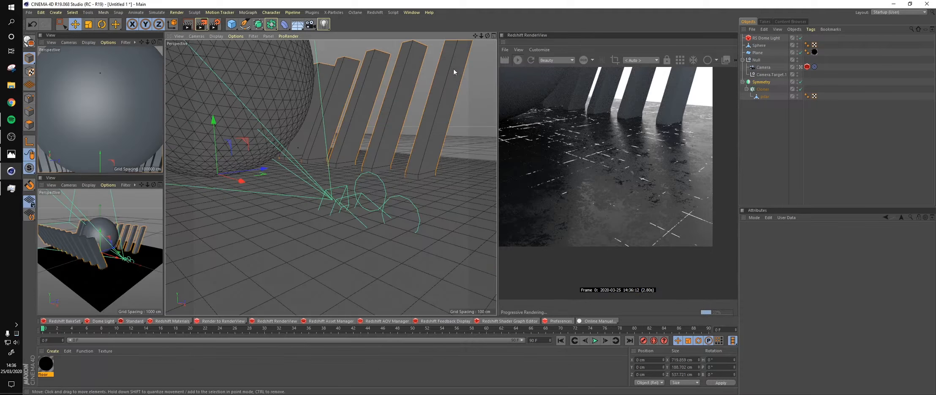
# - Show the live render through the scene camera and frame the whole image
pyautogui.click(102, 58)
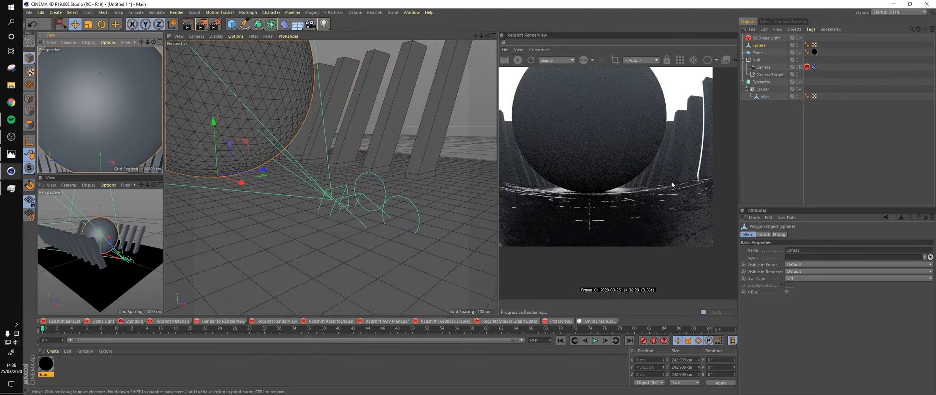
pyautogui.scroll(-4, 672, 183)
pyautogui.moveTo(642, 116); pyautogui.dragTo(644, 143, button='middle')
pyautogui.scroll(2, 643, 144)
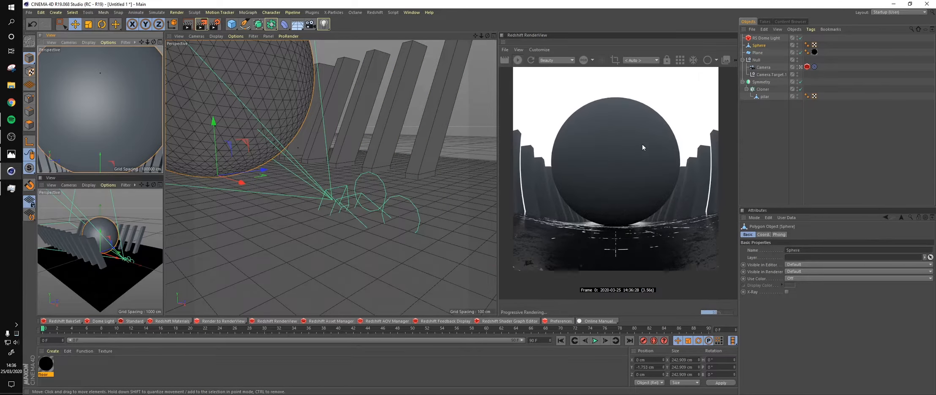
# - Compare the reference artwork with the current render, examining the sphere, pillars and floor up close
pyautogui.click(11, 154)
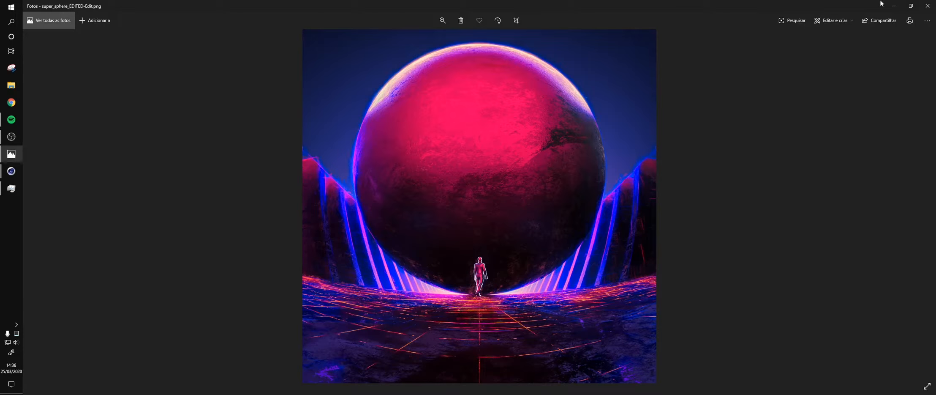
pyautogui.click(894, 6)
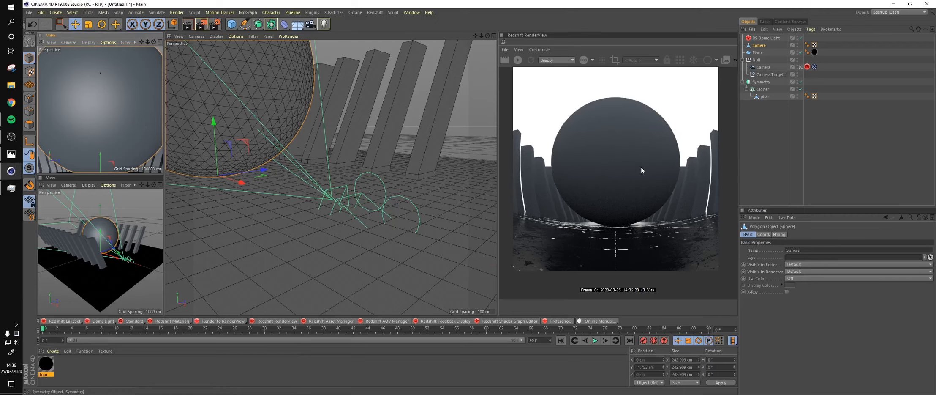
pyautogui.scroll(2, 639, 170)
pyautogui.scroll(-4, 639, 170)
pyautogui.scroll(2, 640, 172)
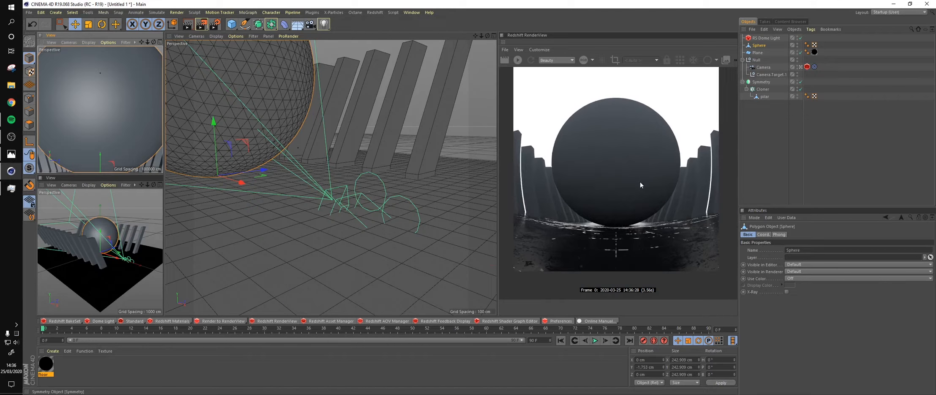
pyautogui.scroll(1, 640, 184)
pyautogui.scroll(1, 600, 277)
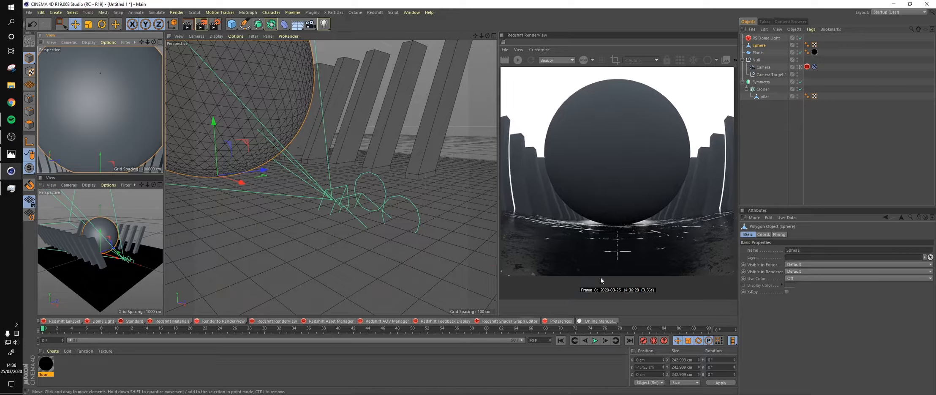
pyautogui.scroll(2, 572, 273)
pyautogui.scroll(-3, 523, 264)
pyautogui.scroll(3, 528, 265)
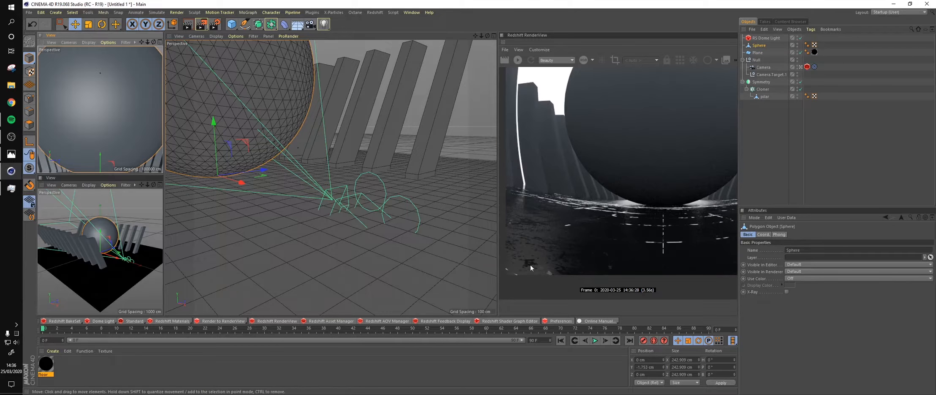
pyautogui.scroll(-3, 551, 259)
pyautogui.click(662, 184)
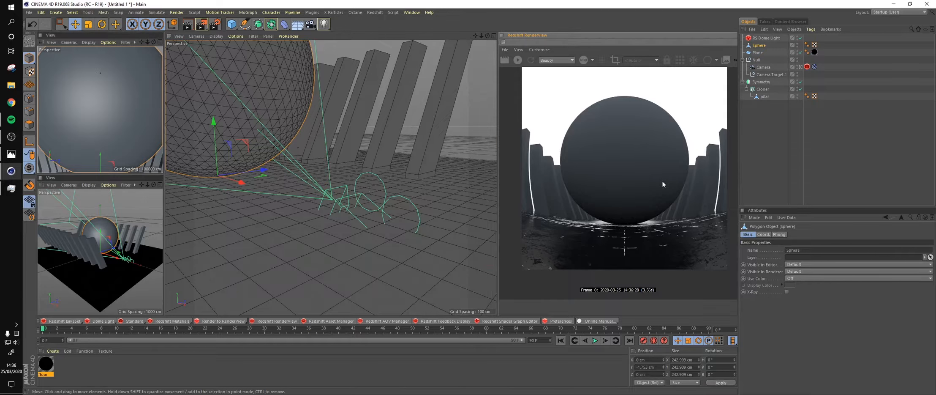
pyautogui.moveTo(652, 173); pyautogui.dragTo(650, 179)
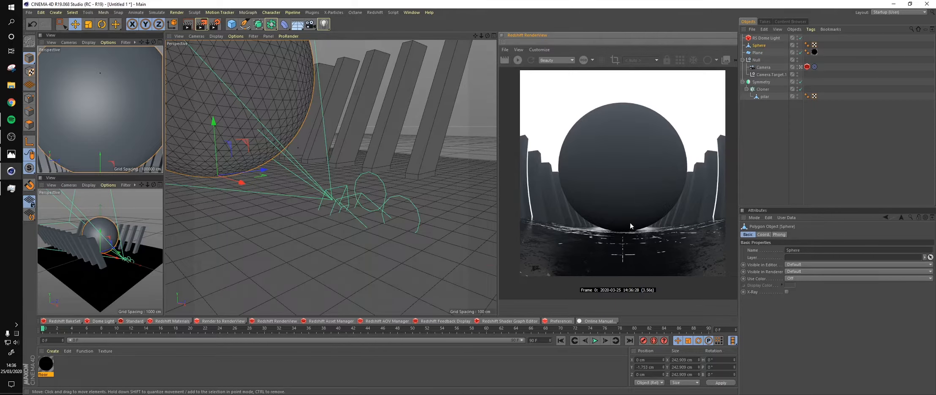
# - Duplicate the floor material and open the copy's shader graph
pyautogui.keyDown('alt'); pyautogui.moveTo(329, 226); pyautogui.dragTo(395, 258, button='middle'); pyautogui.keyUp('alt')
pyautogui.keyDown('ctrl'); pyautogui.moveTo(48, 369); pyautogui.dragTo(68, 369); pyautogui.keyUp('ctrl')
pyautogui.doubleClick(68, 369)
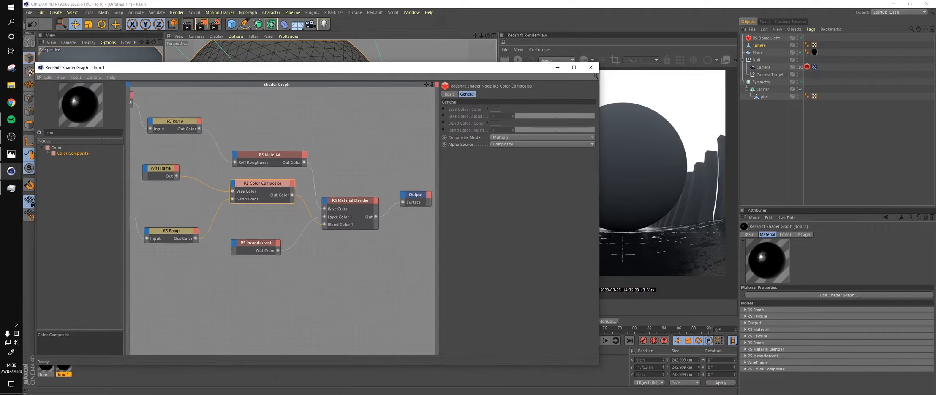
# - Delete the WireFrame, RS Color Composite, RS Incandescent and RS Material Blender nodes plus the lower RS Texture and RS Ramp from the copied material
pyautogui.moveTo(184, 292); pyautogui.dragTo(349, 204)
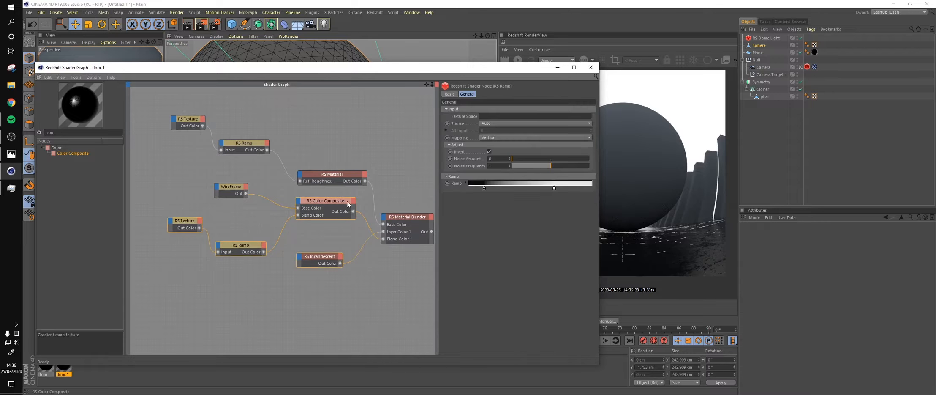
pyautogui.press('Delete')
pyautogui.click(392, 218)
pyautogui.press('Delete')
pyautogui.click(241, 189)
pyautogui.press('Delete')
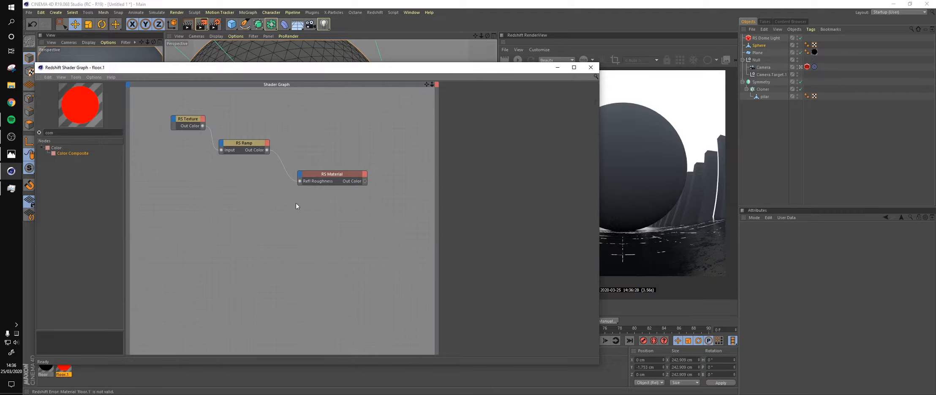
# - Connect the RS Material's Out Color to the Output node's Surface input
pyautogui.keyDown('alt'); pyautogui.moveTo(346, 187); pyautogui.dragTo(253, 187, button='middle'); pyautogui.keyUp('alt')
pyautogui.moveTo(273, 181); pyautogui.dragTo(363, 225)
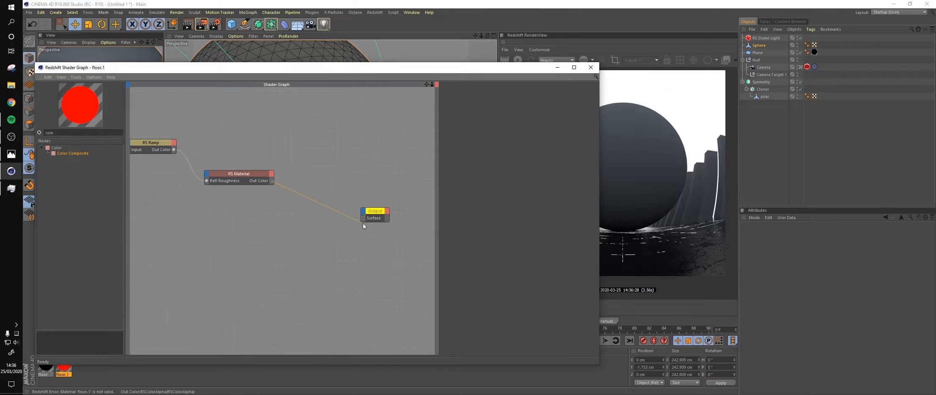
pyautogui.keyDown('alt'); pyautogui.moveTo(316, 138); pyautogui.dragTo(309, 142, button='middle'); pyautogui.keyUp('alt')
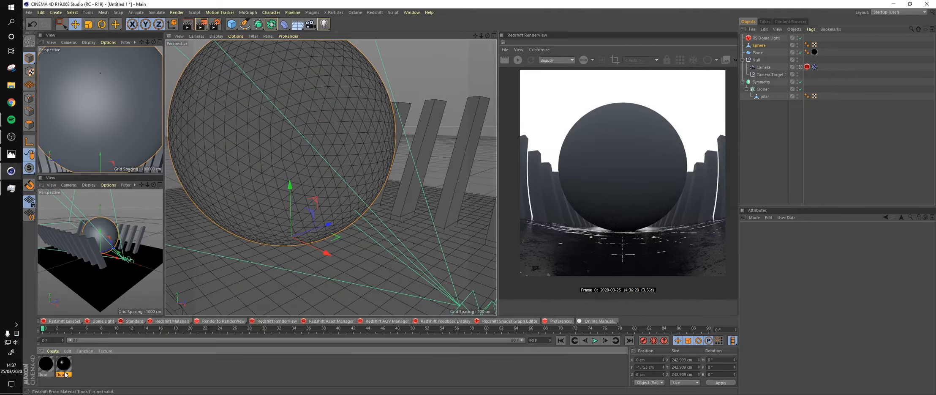
# - Rename the copied floor material as main and put its shader graph window away
pyautogui.doubleClick(65, 374)
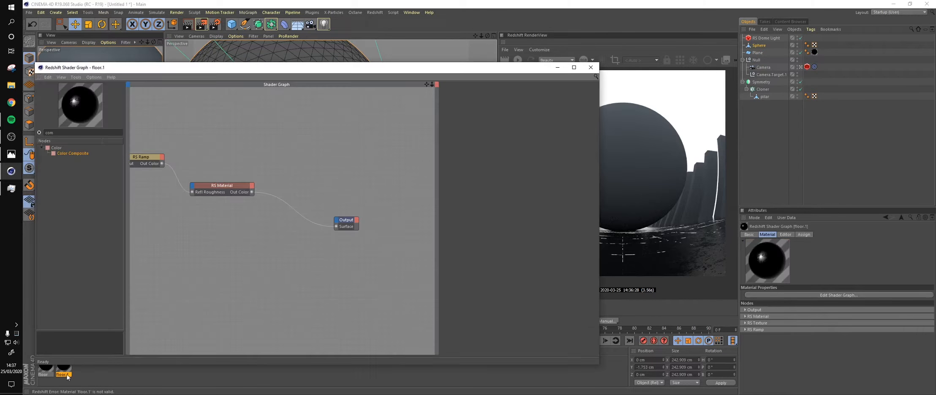
pyautogui.write('main')
pyautogui.press('Return')
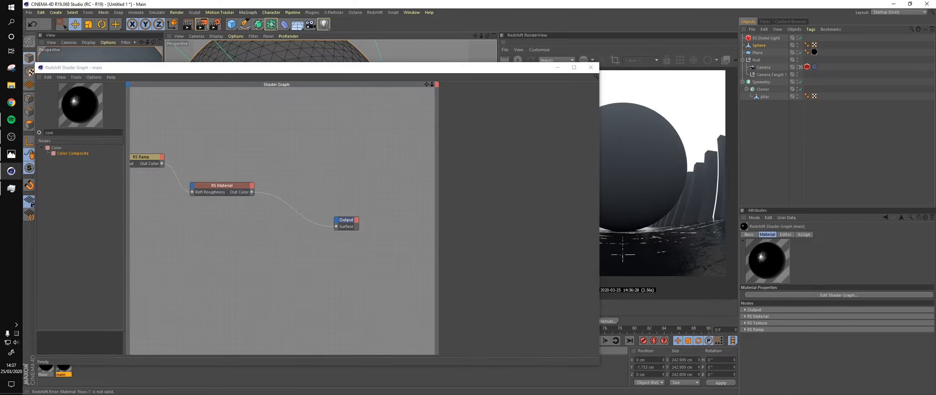
pyautogui.click(557, 69)
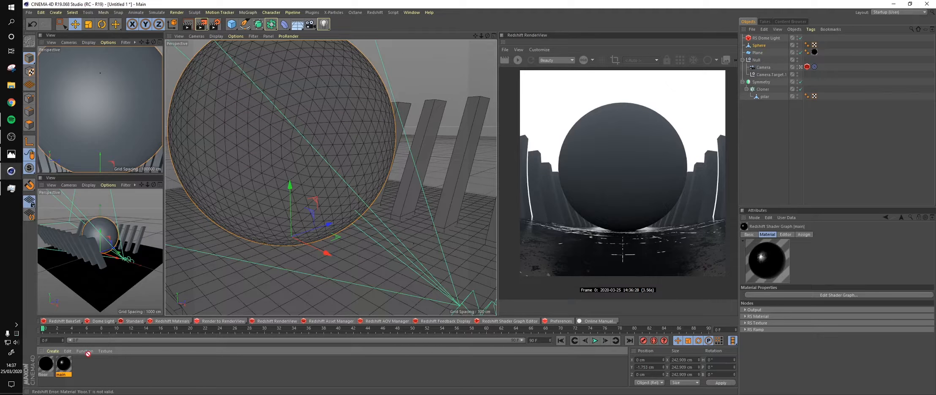
# - Apply the main material to the sphere and check it in the render
pyautogui.moveTo(88, 353); pyautogui.dragTo(288, 178)
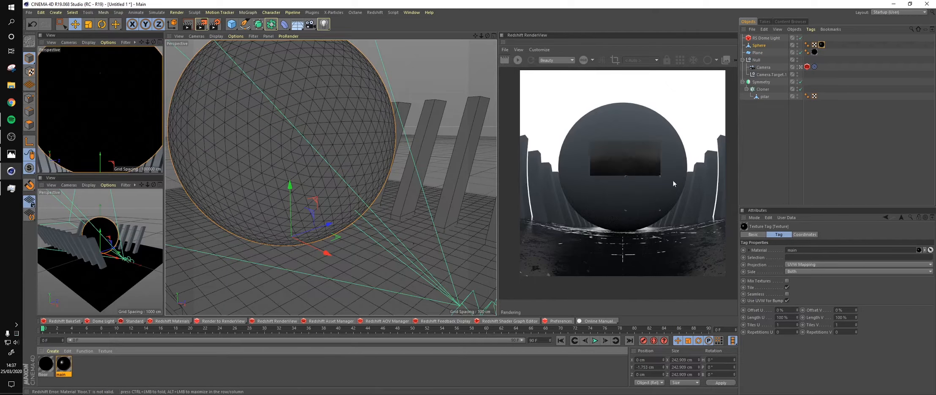
pyautogui.scroll(1, 640, 172)
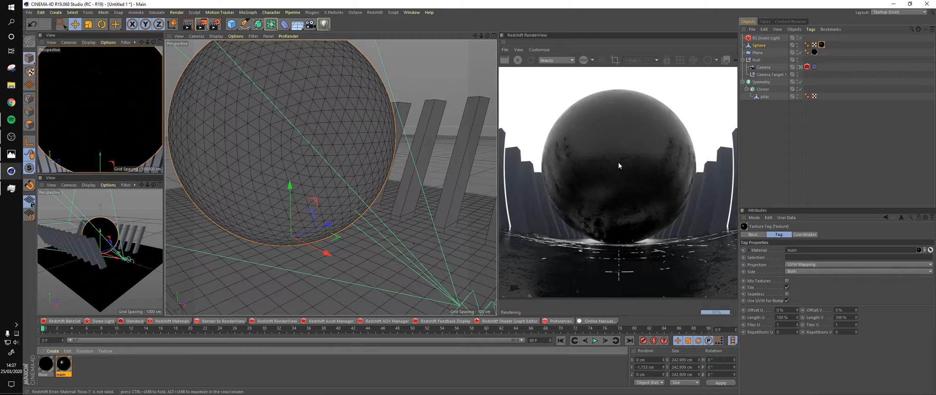
pyautogui.scroll(-1, 618, 162)
# - Set the sphere's texture projection to Spherical and render the scene again to inspect the surface
pyautogui.click(809, 264)
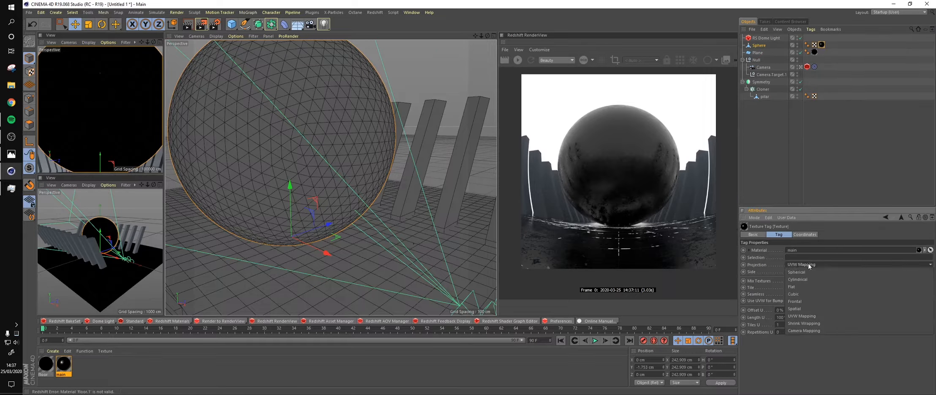
pyautogui.click(815, 273)
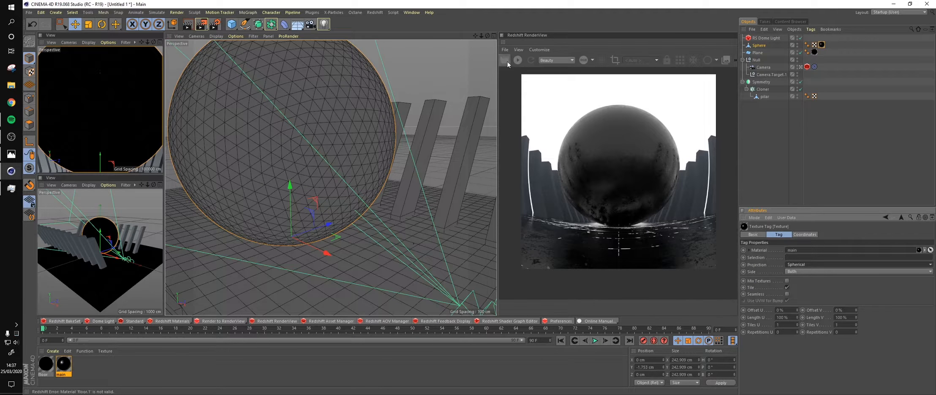
pyautogui.scroll(1, 624, 192)
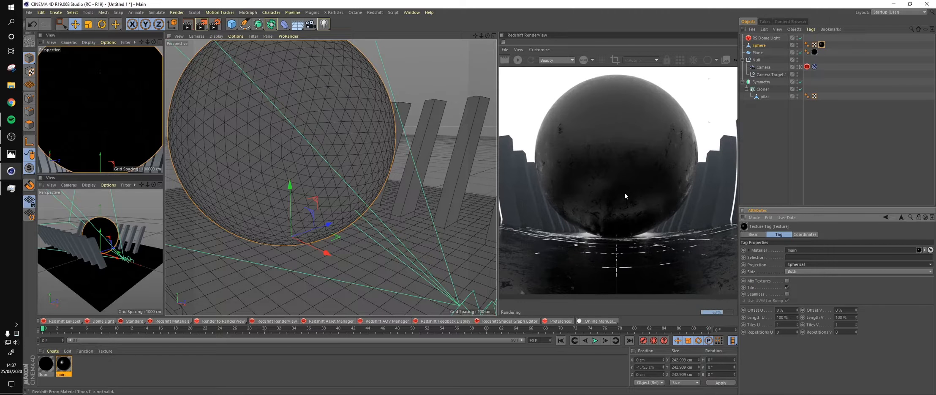
pyautogui.scroll(-2, 624, 192)
pyautogui.scroll(1, 625, 189)
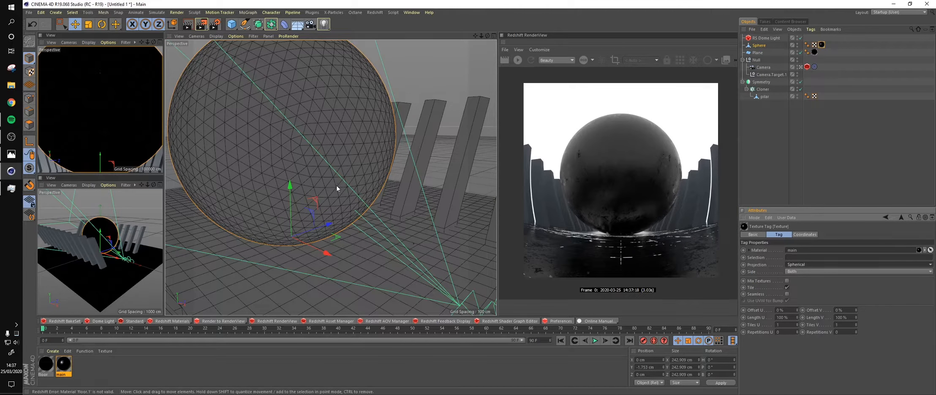
# - Check the reference artwork, duplicate the main material and rename the copy as pilar
pyautogui.keyDown('alt'); pyautogui.moveTo(408, 174); pyautogui.dragTo(340, 182, button='middle'); pyautogui.keyUp('alt')
pyautogui.scroll(-5, 380, 183)
pyautogui.keyDown('alt'); pyautogui.moveTo(431, 181); pyautogui.dragTo(382, 186, button='middle'); pyautogui.keyUp('alt')
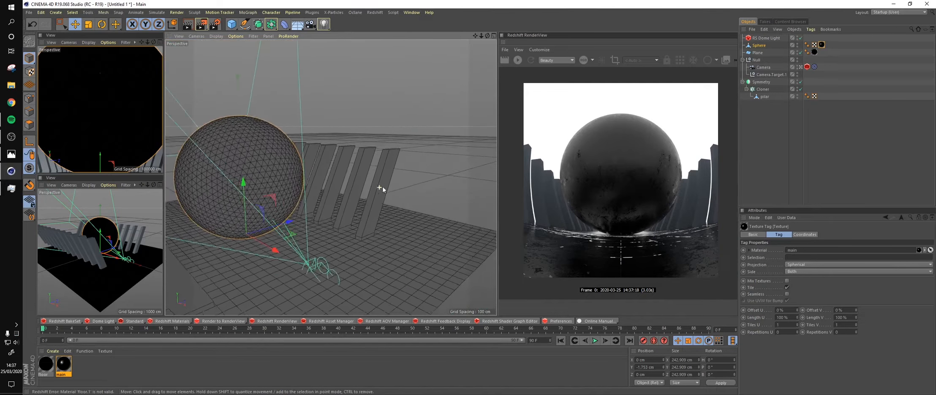
pyautogui.scroll(4, 382, 188)
pyautogui.click(11, 153)
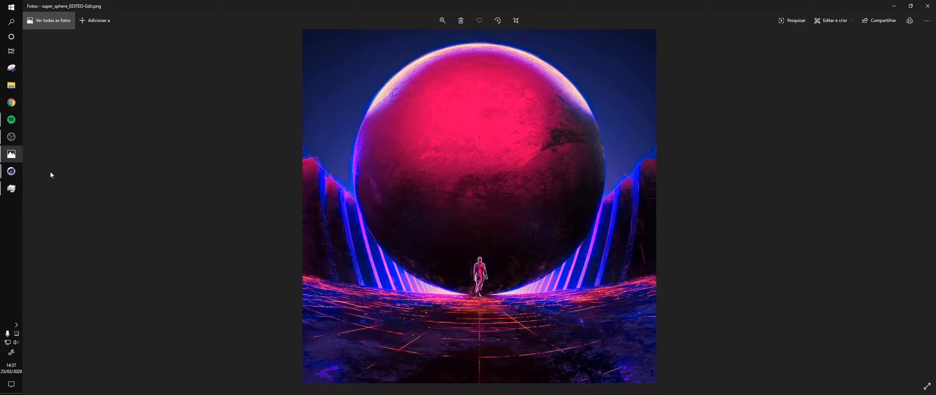
pyautogui.click(11, 171)
pyautogui.keyDown('alt'); pyautogui.moveTo(392, 252); pyautogui.dragTo(416, 210, button='middle'); pyautogui.keyUp('alt')
pyautogui.keyDown('ctrl'); pyautogui.moveTo(66, 364); pyautogui.dragTo(107, 368); pyautogui.keyUp('ctrl')
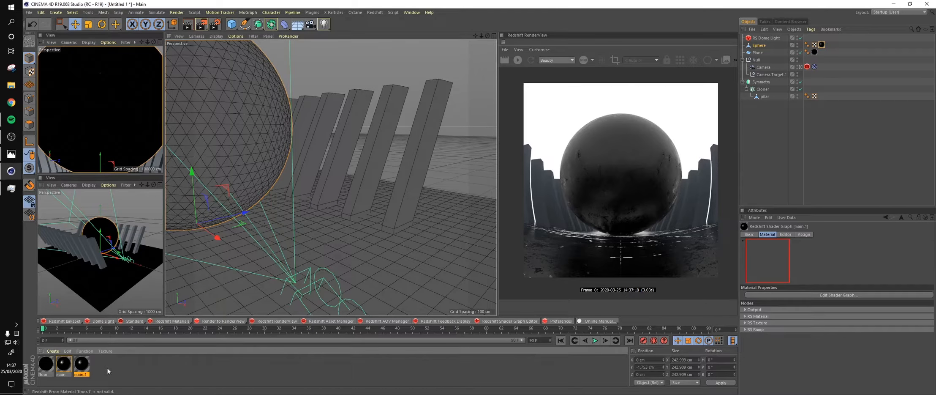
pyautogui.doubleClick(83, 375)
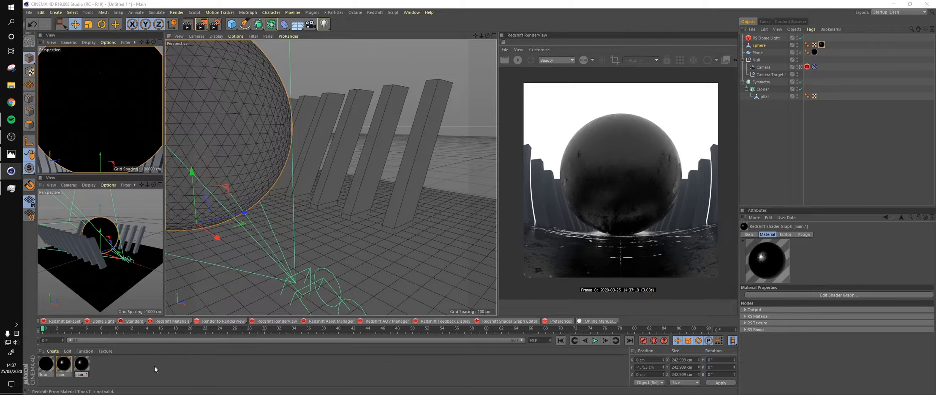
pyautogui.write('pilar')
pyautogui.press('Return')
# - Apply the pilar material to the Cloner and render the scene to inspect the pillars
pyautogui.moveTo(81, 364); pyautogui.dragTo(763, 89)
pyautogui.click(505, 61)
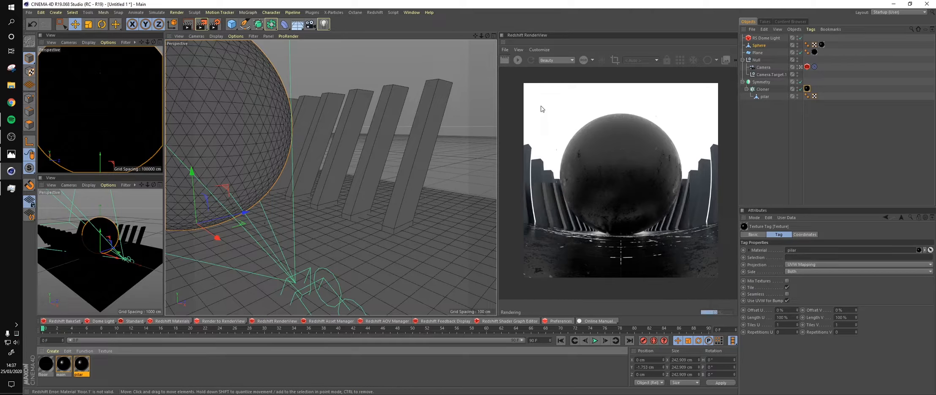
pyautogui.scroll(4, 538, 207)
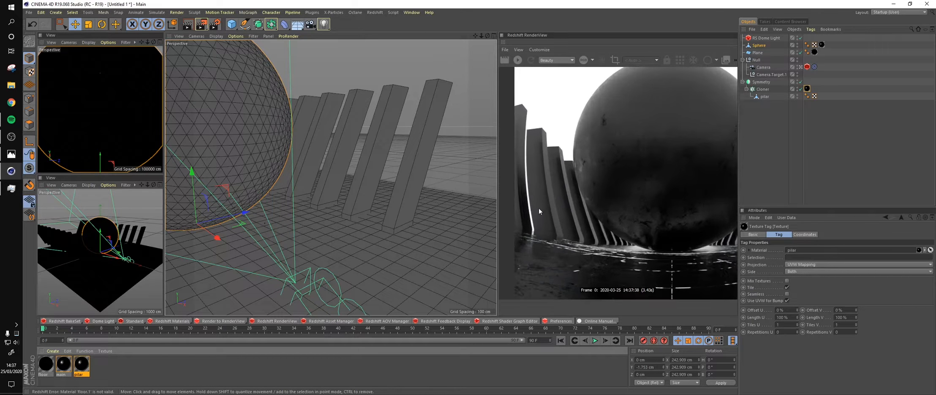
pyautogui.scroll(-2, 548, 211)
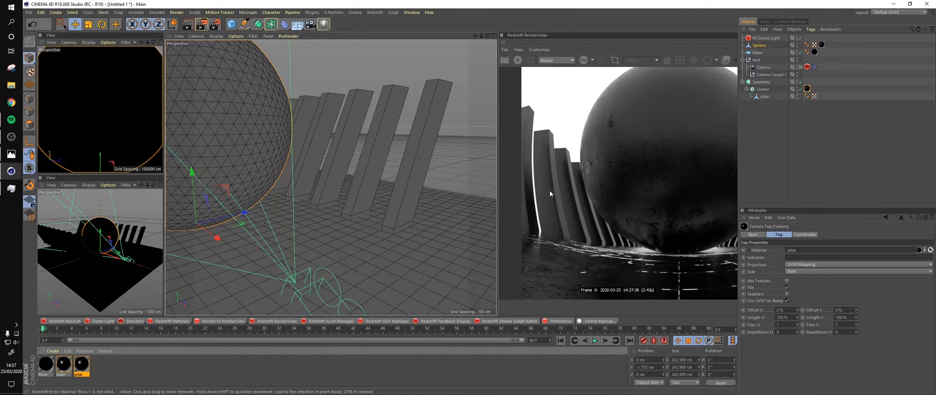
# - Set the pilar texture tag's projection to Cubic and inspect the pillars up close in a live render
pyautogui.click(518, 59)
pyautogui.keyDown('alt'); pyautogui.moveTo(466, 143); pyautogui.dragTo(389, 157); pyautogui.keyUp('alt')
pyautogui.scroll(4, 416, 162)
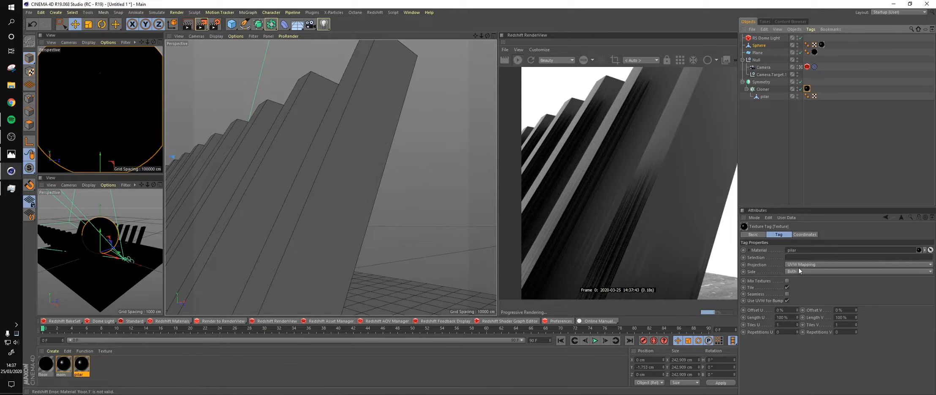
pyautogui.click(804, 264)
pyautogui.click(806, 293)
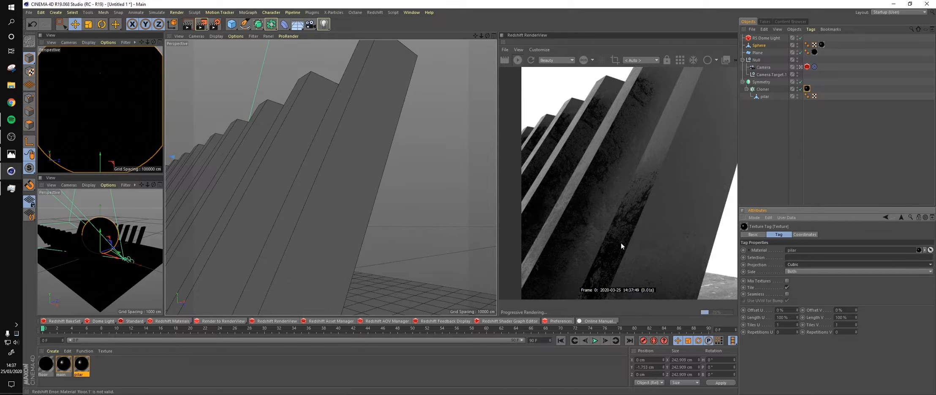
pyautogui.scroll(5, 655, 198)
pyautogui.moveTo(655, 198); pyautogui.dragTo(634, 200)
pyautogui.scroll(-4, 548, 75)
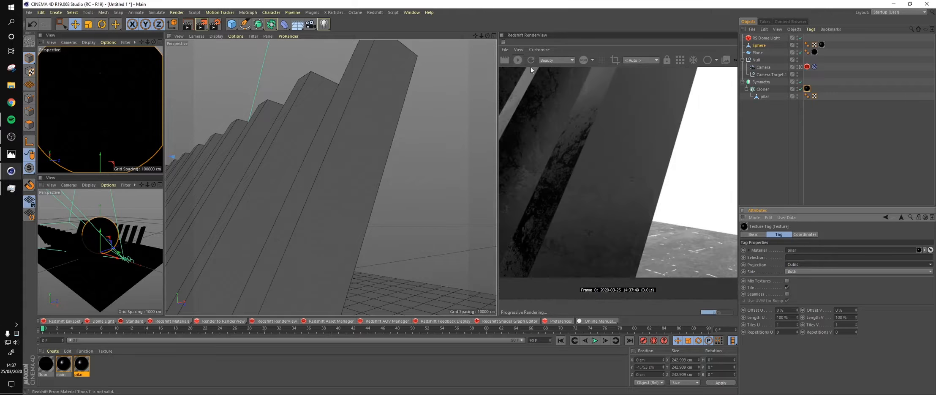
pyautogui.click(518, 61)
# - Add a Bevel deformer and make it a child of the pilar object
pyautogui.click(284, 24)
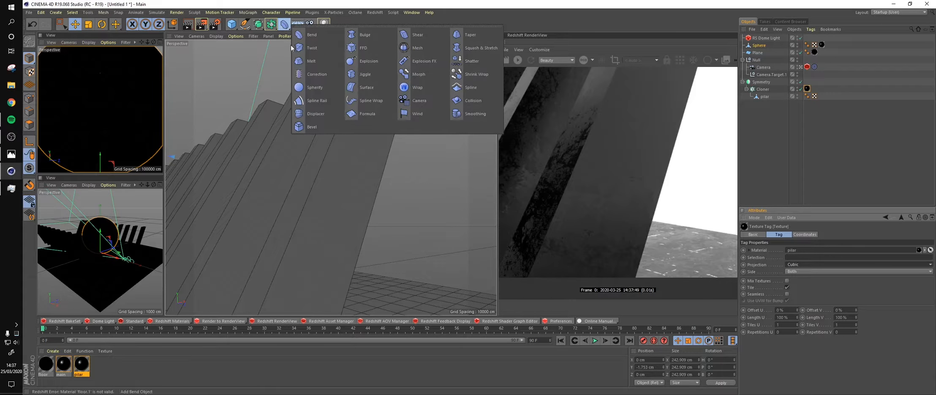
pyautogui.click(315, 126)
pyautogui.click(760, 39)
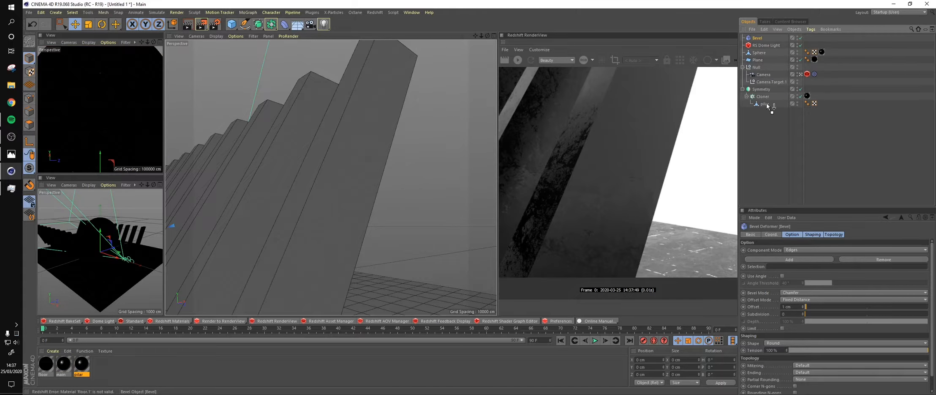
pyautogui.moveTo(768, 105); pyautogui.dragTo(765, 105)
# - Adjust the Bevel deformer's subdivision and offset for the pillar edges, and clear the selection
pyautogui.keyDown('alt'); pyautogui.moveTo(306, 176); pyautogui.dragTo(342, 180); pyautogui.keyUp('alt')
pyautogui.click(803, 313)
pyautogui.click(803, 313)
pyautogui.click(791, 307)
pyautogui.click(461, 171)
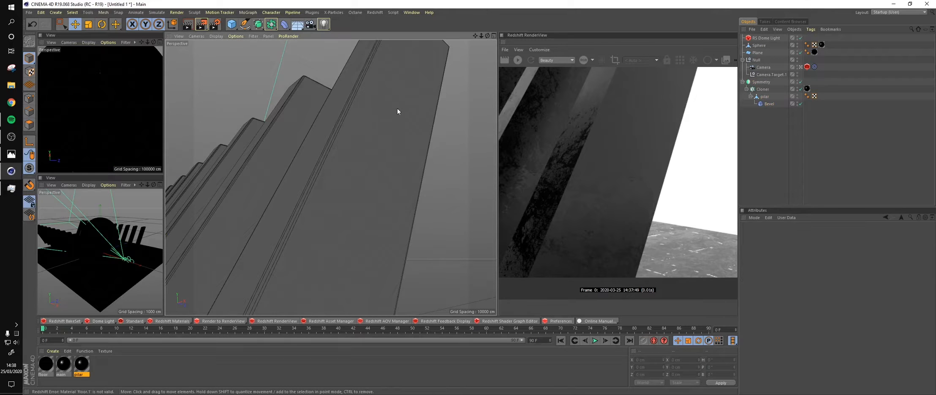
# - Frame the whole scene and restart the live render to check the bevelled pillars
pyautogui.keyDown('alt'); pyautogui.moveTo(406, 77); pyautogui.dragTo(362, 146); pyautogui.keyUp('alt')
pyautogui.keyDown('alt'); pyautogui.moveTo(362, 146); pyautogui.dragTo(357, 192, button='middle'); pyautogui.keyUp('alt')
pyautogui.scroll(-5, 579, 137)
pyautogui.click(521, 56)
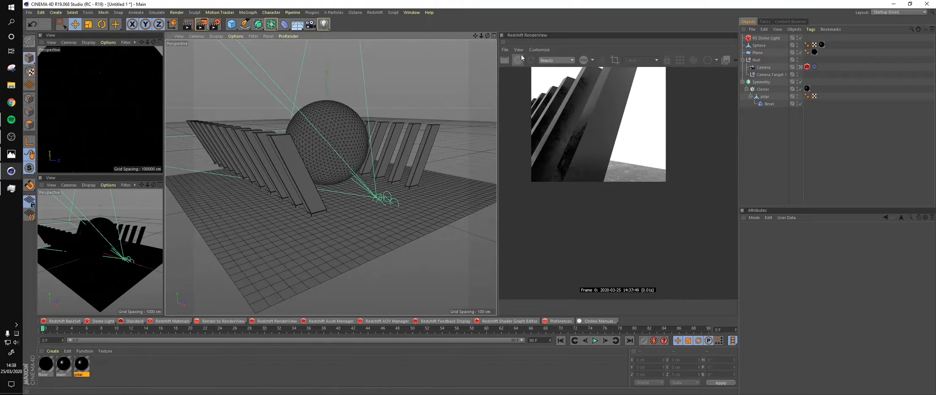
# - Render the full camera frame in the Redshift RenderView and enlarge it to inspect the bevelled pillars beside the sphere
pyautogui.click(507, 60)
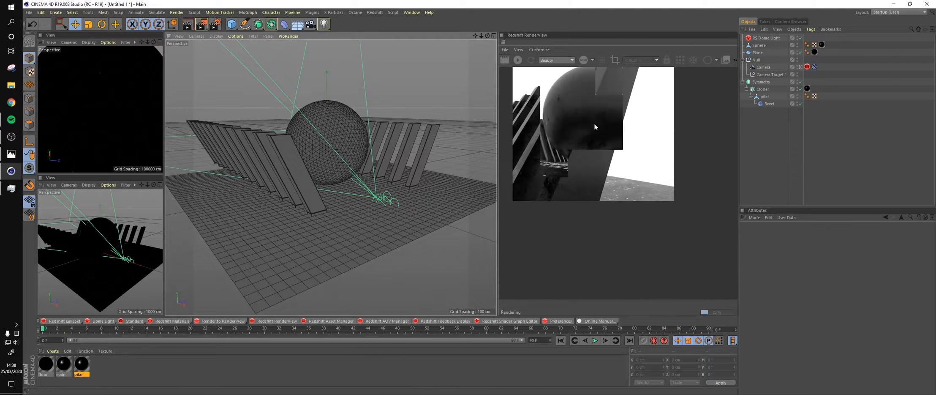
pyautogui.scroll(1, 593, 104)
pyautogui.moveTo(597, 107); pyautogui.dragTo(613, 143)
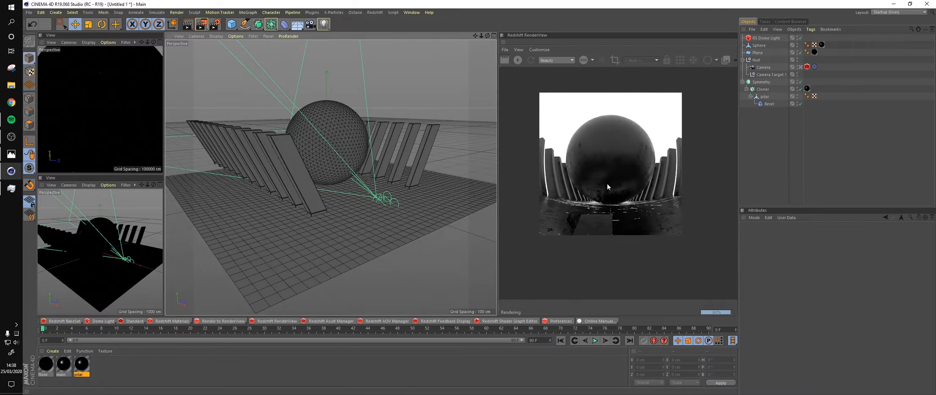
pyautogui.scroll(6, 607, 178)
pyautogui.scroll(2, 617, 149)
# - Change the upper small perspective viewport's display to Hidden Line and view the sphere and pillars closer in the main viewport
pyautogui.click(89, 42)
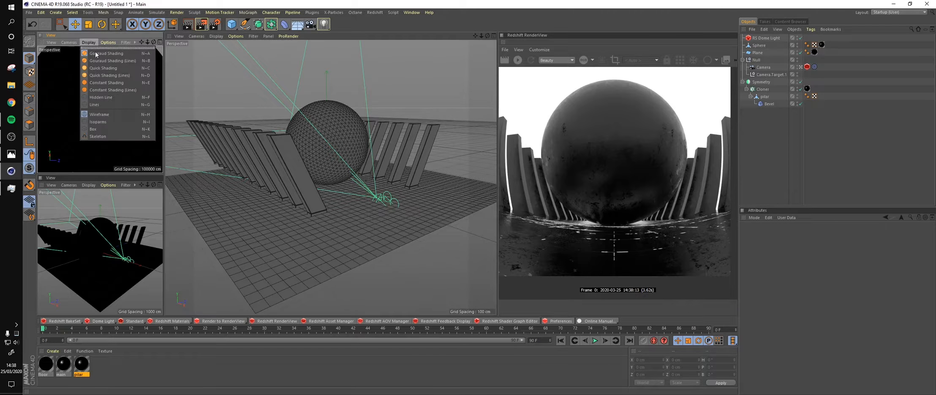
pyautogui.click(102, 99)
pyautogui.scroll(-5, 341, 165)
pyautogui.keyDown('alt'); pyautogui.moveTo(342, 168); pyautogui.dragTo(334, 186, button='middle'); pyautogui.keyUp('alt')
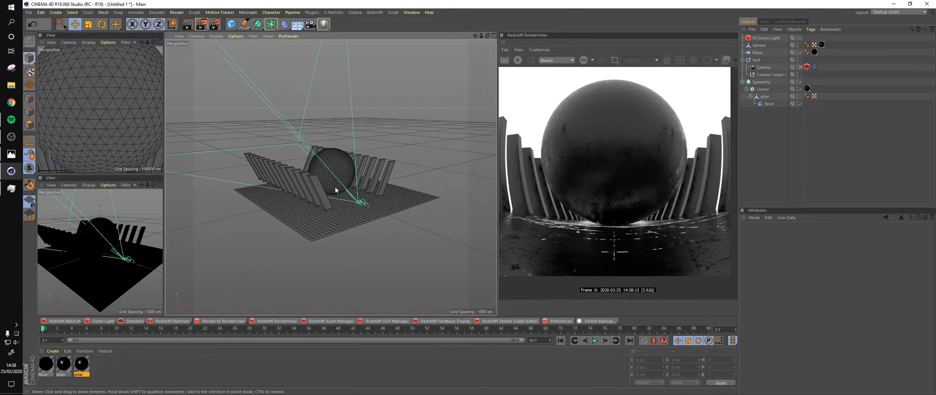
pyautogui.scroll(5, 335, 186)
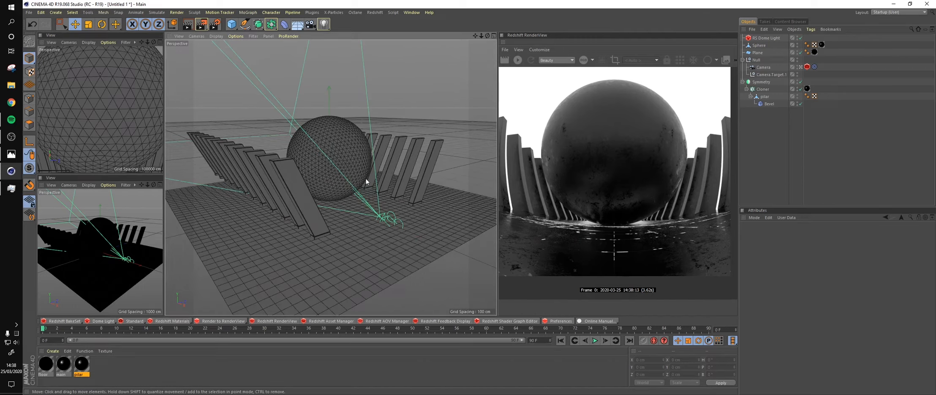
pyautogui.keyDown('alt'); pyautogui.moveTo(332, 204); pyautogui.dragTo(347, 180); pyautogui.keyUp('alt')
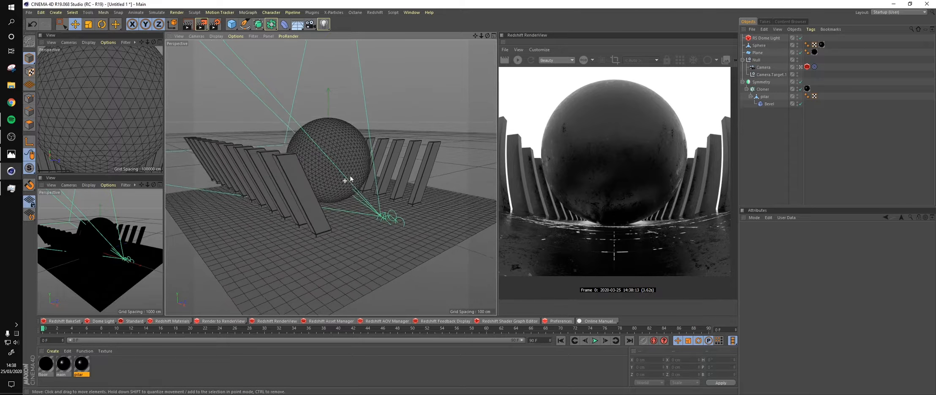
pyautogui.scroll(4, 345, 184)
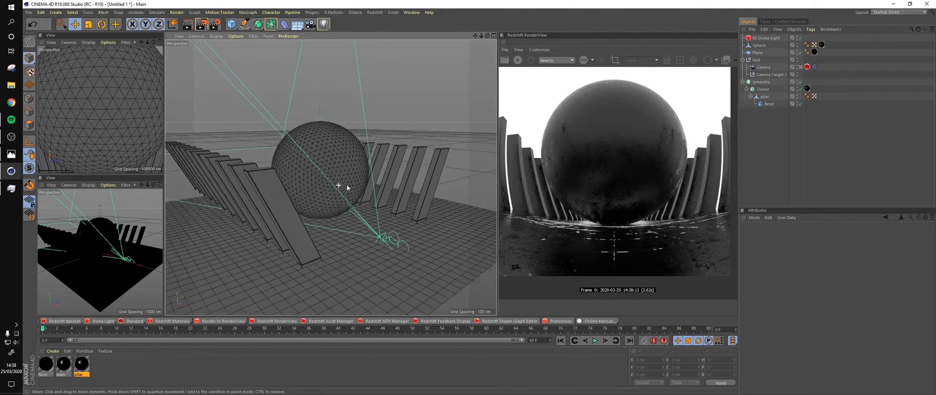
# - Check the sphere reference artwork and load studio006 from the HDRI Pack 1 folder as the RS Dome Light's dome map
pyautogui.click(10, 158)
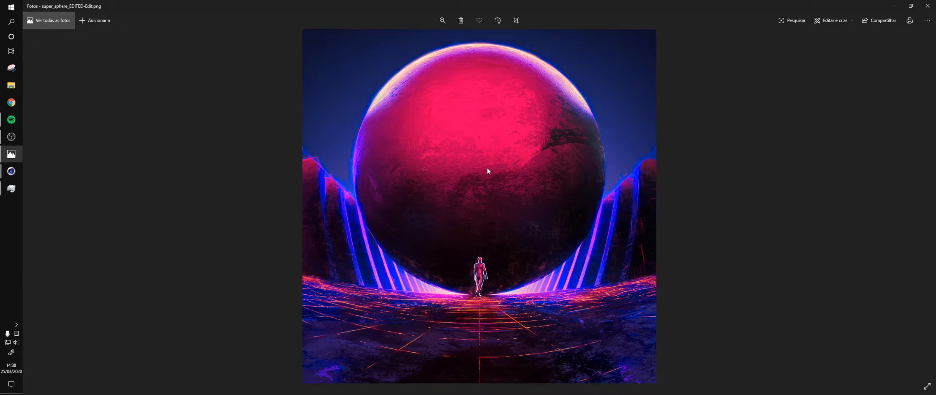
pyautogui.press('Right')
pyautogui.press('Left')
pyautogui.click(894, 6)
pyautogui.click(765, 38)
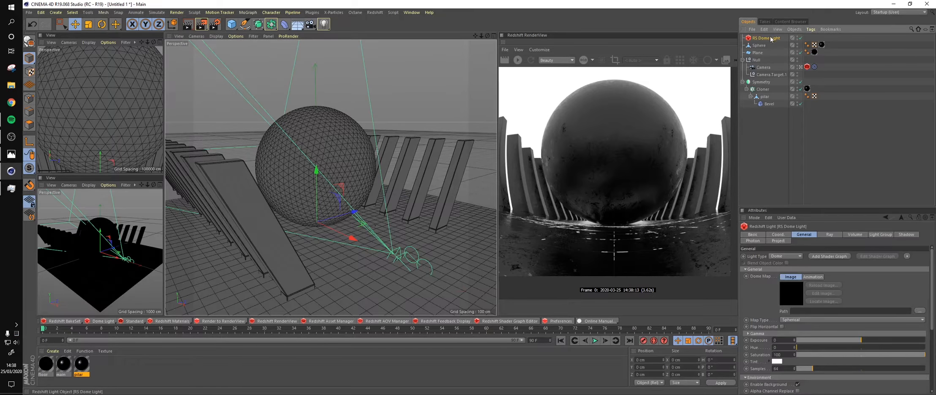
pyautogui.click(921, 311)
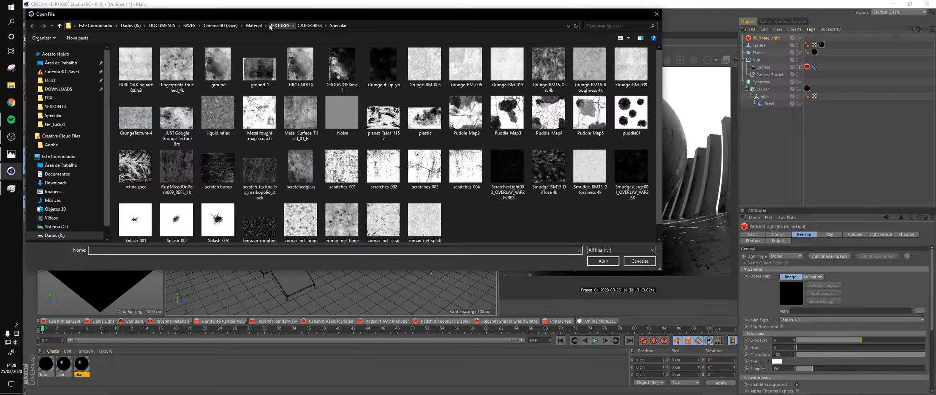
pyautogui.click(279, 25)
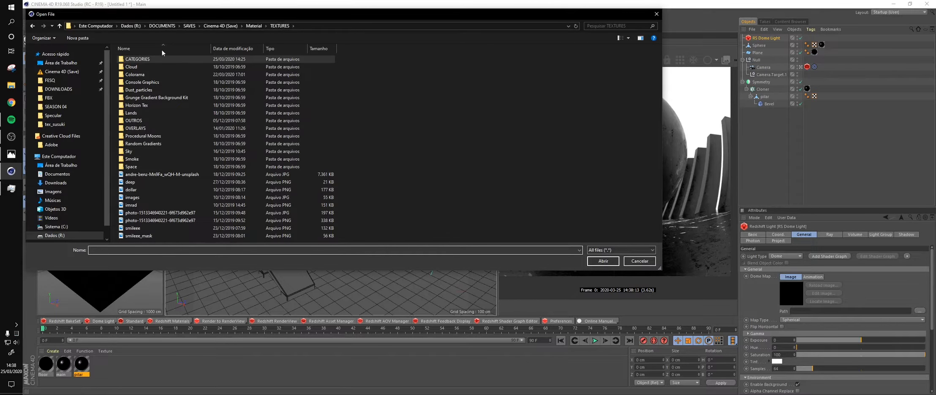
pyautogui.click(253, 26)
pyautogui.doubleClick(133, 90)
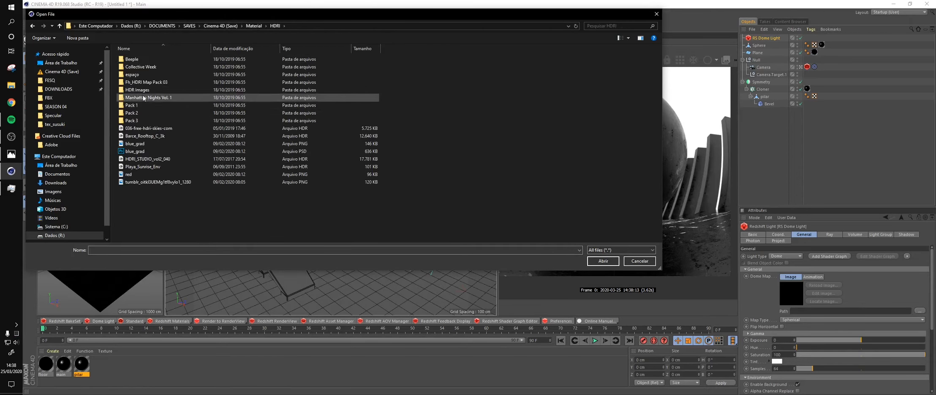
pyautogui.doubleClick(146, 106)
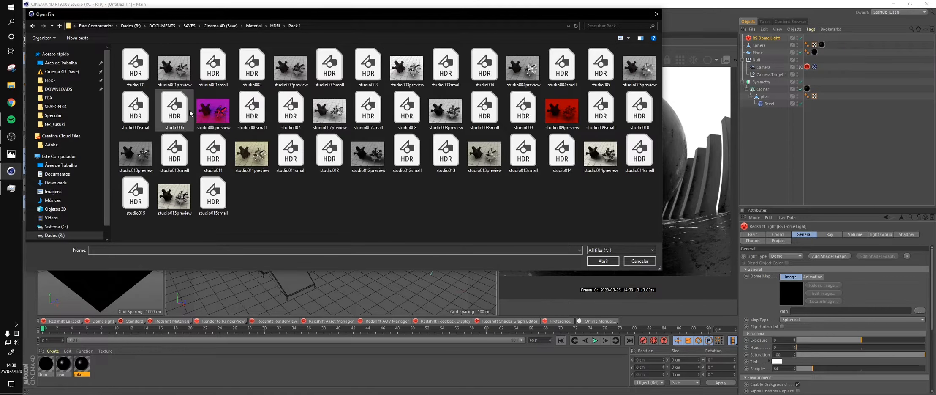
pyautogui.doubleClick(179, 117)
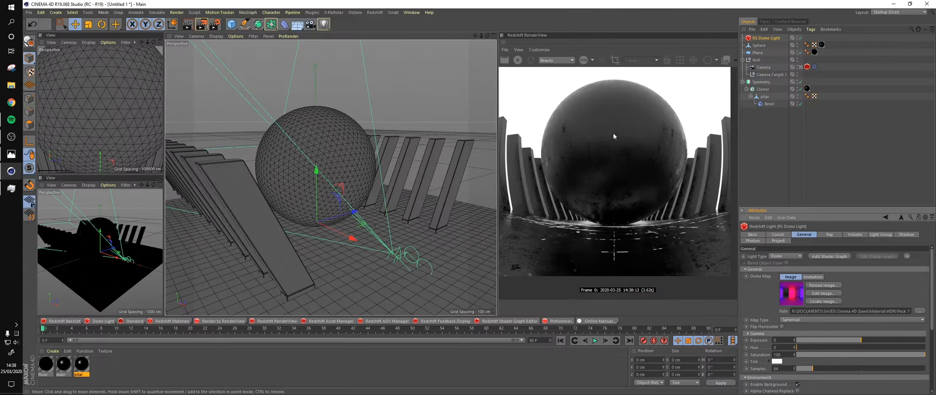
# - Run the live render through the scene camera and disable Enable Background on the RS Dome Light
pyautogui.scroll(2, 610, 179)
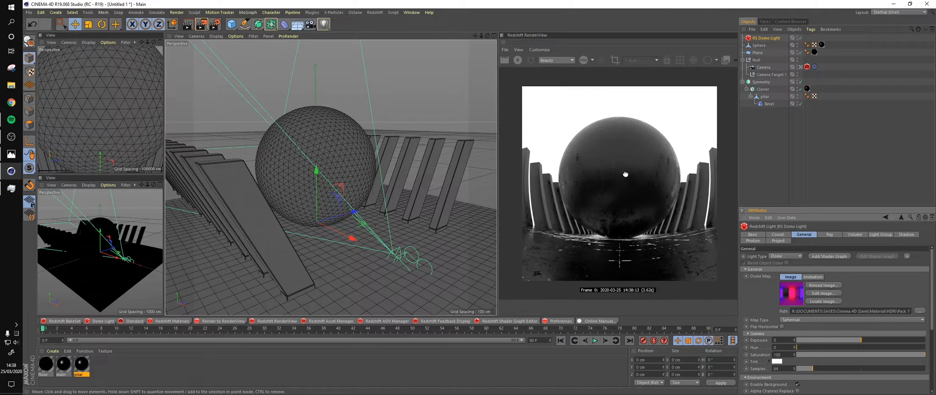
pyautogui.click(518, 61)
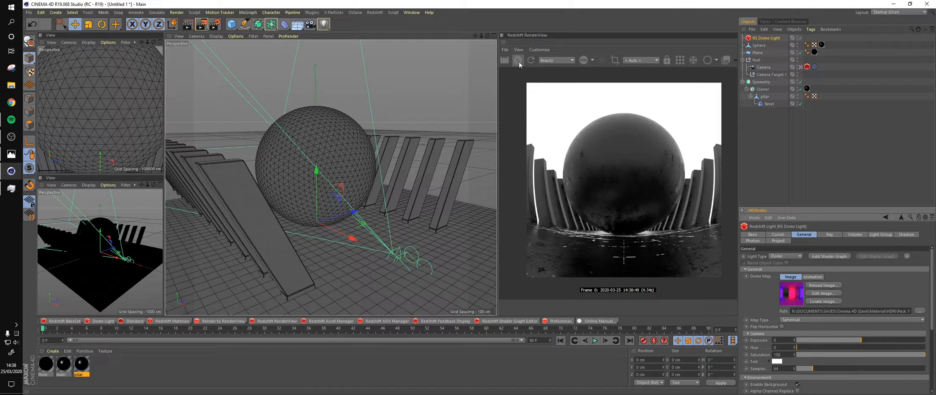
pyautogui.click(124, 61)
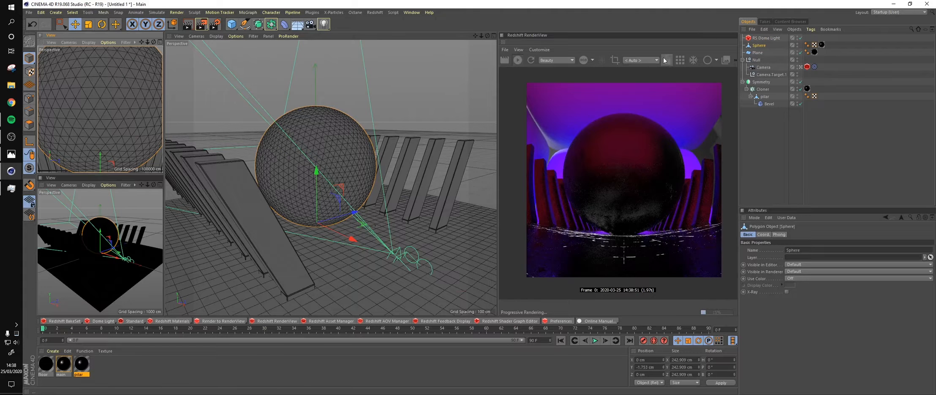
pyautogui.click(765, 38)
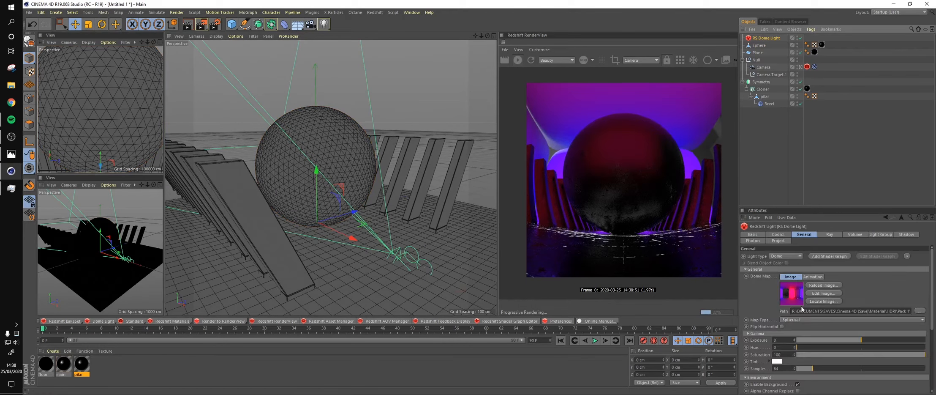
pyautogui.click(798, 384)
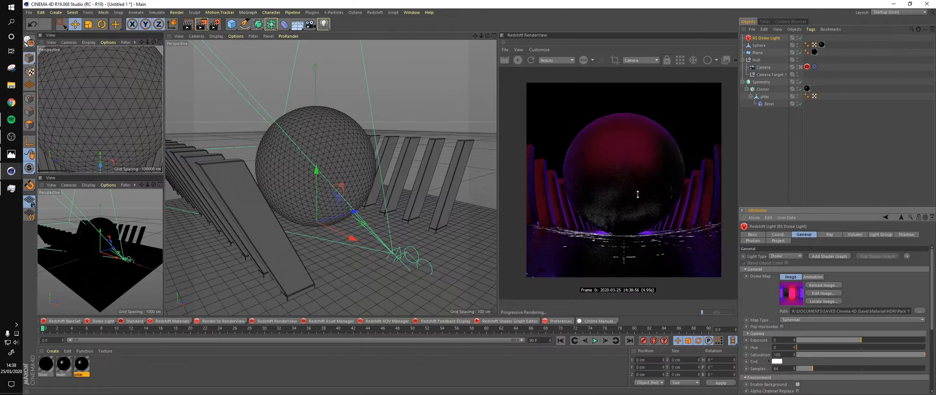
# - Try a 180° heading rotation on the RS Dome Light and set it back to 0°
pyautogui.moveTo(718, 360); pyautogui.dragTo(628, 357)
pyautogui.write('180')
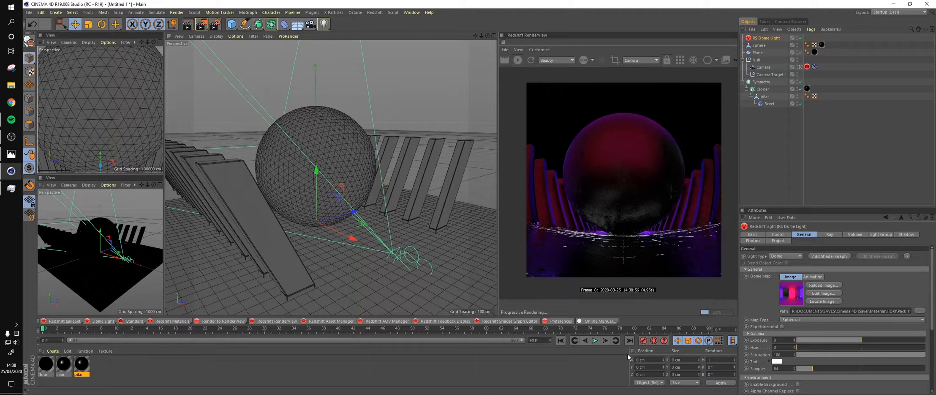
pyautogui.press('Return')
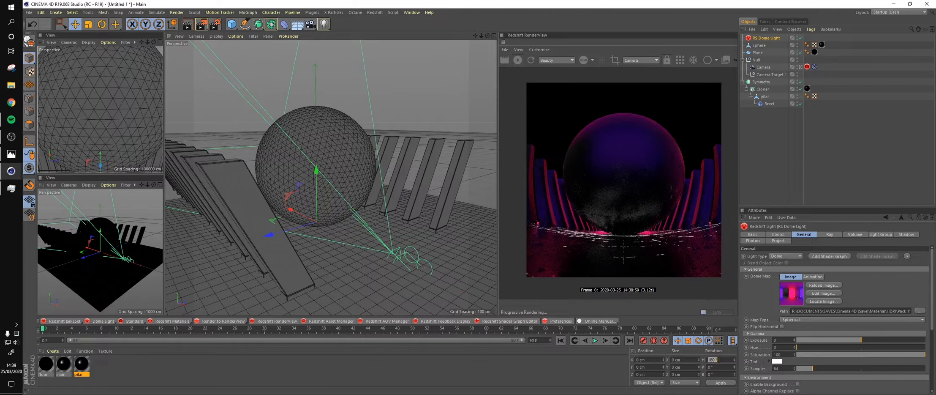
pyautogui.write('0')
pyautogui.press('Return')
# - Raise the RS Dome Light's exposure to about 2.8, checking the colours against the reference artwork
pyautogui.moveTo(875, 340); pyautogui.dragTo(879, 340)
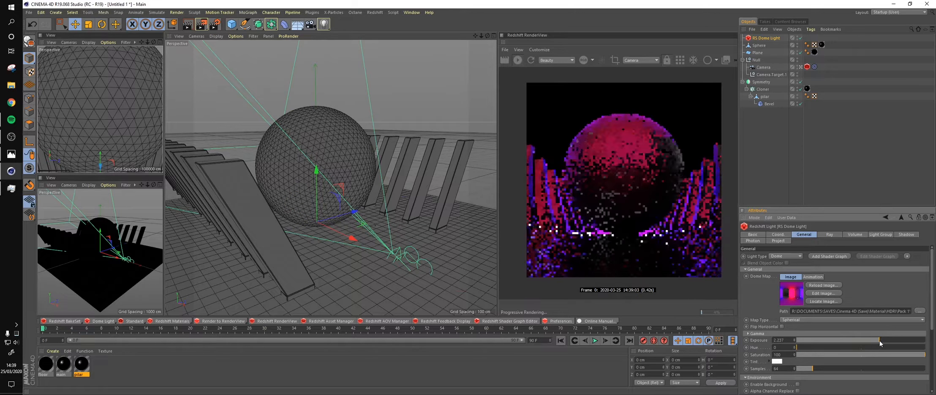
pyautogui.click(13, 154)
pyautogui.click(13, 155)
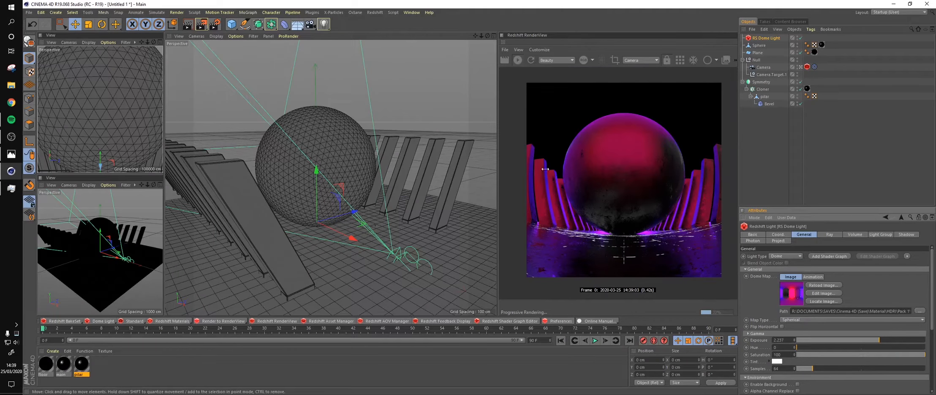
pyautogui.scroll(1, 633, 163)
pyautogui.moveTo(879, 340)
pyautogui.mouseDown()
pyautogui.moveTo(892, 339)
pyautogui.moveTo(885, 339)
pyautogui.mouseUp()
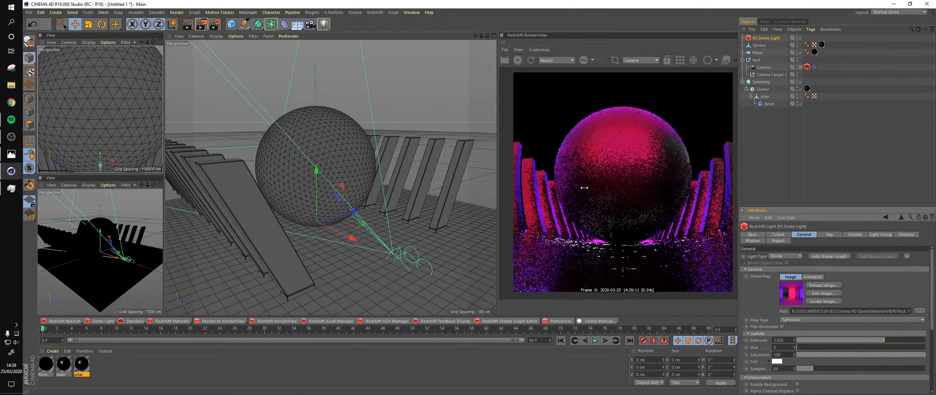
pyautogui.scroll(-1, 611, 180)
pyautogui.scroll(1, 609, 183)
pyautogui.scroll(-1, 603, 179)
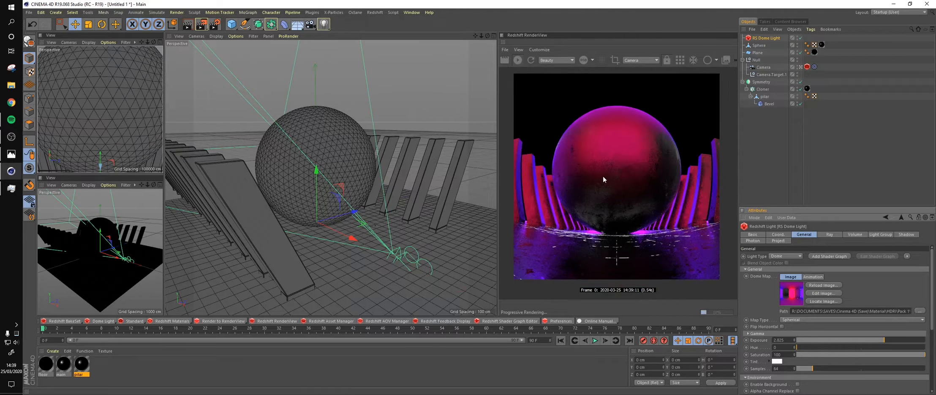
# - Compare the render with the reference artwork and add a Redshift Environment object to the scene
pyautogui.click(6, 154)
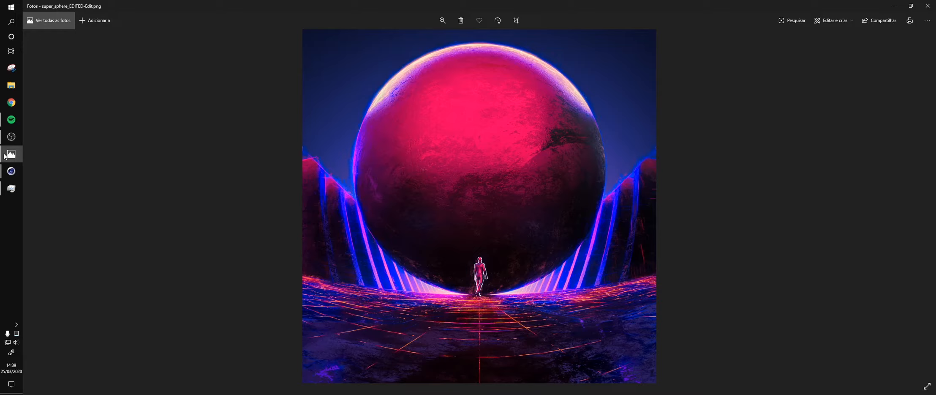
pyautogui.click(5, 155)
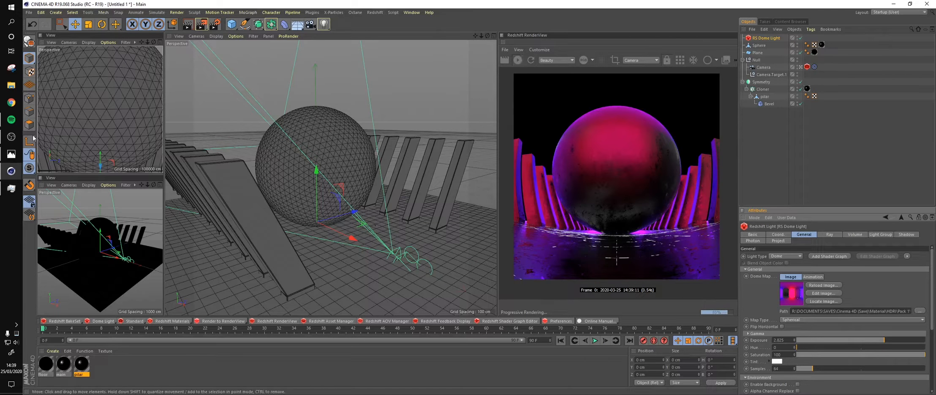
pyautogui.click(13, 157)
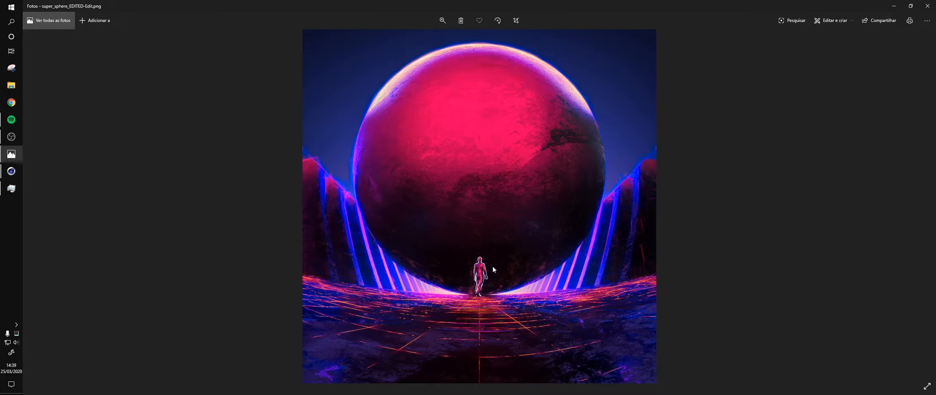
pyautogui.click(11, 171)
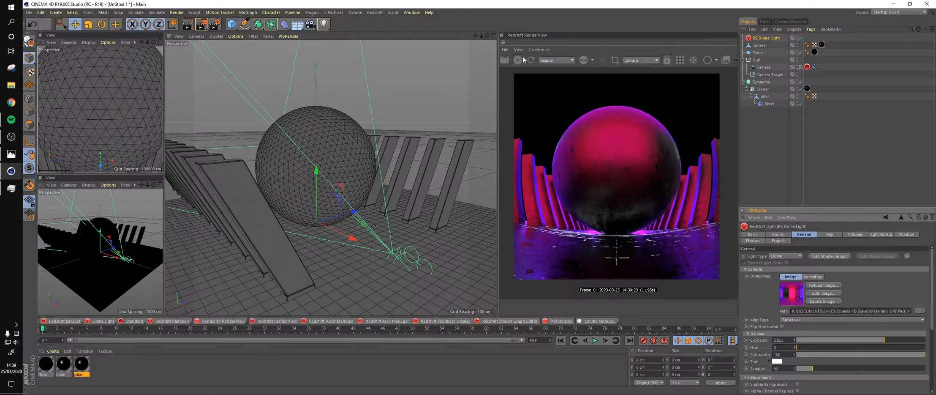
pyautogui.keyDown('alt'); pyautogui.moveTo(431, 201); pyautogui.dragTo(306, 205); pyautogui.keyUp('alt')
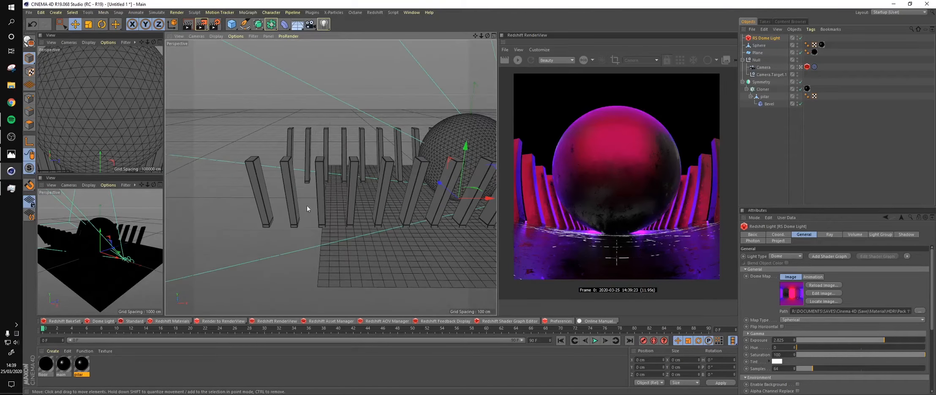
pyautogui.click(63, 321)
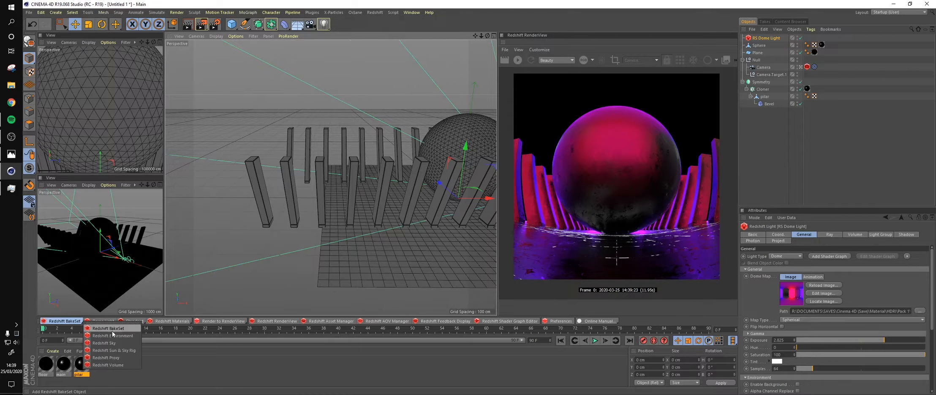
pyautogui.click(121, 336)
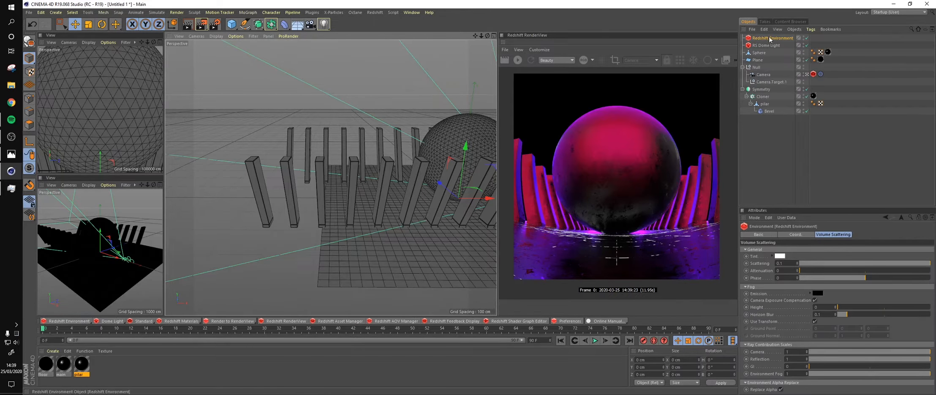
# - Add a Redshift Spot Light to the scene and undo the last change made after it
pyautogui.keyDown('alt'); pyautogui.moveTo(340, 203); pyautogui.dragTo(311, 186); pyautogui.keyUp('alt')
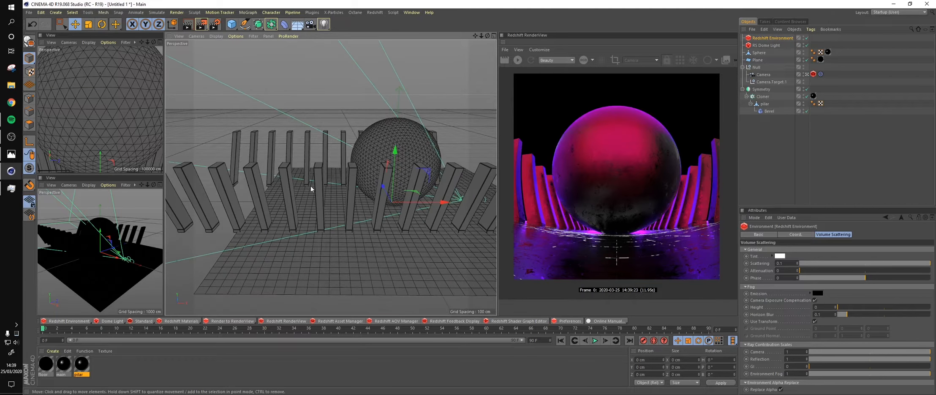
pyautogui.click(125, 322)
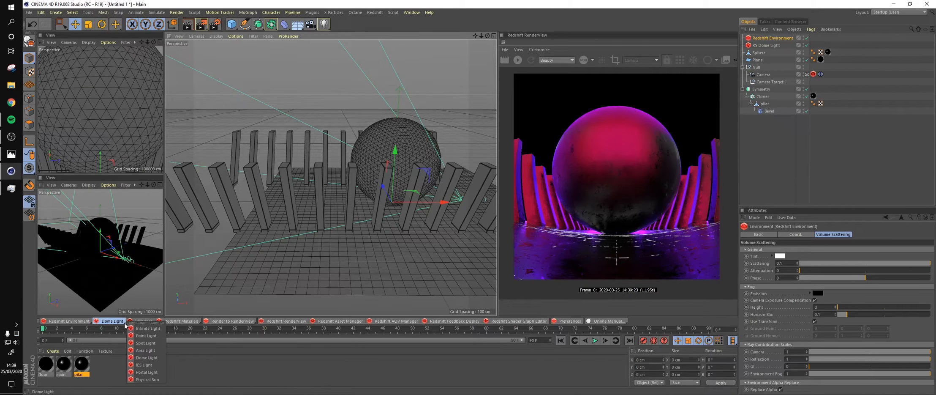
pyautogui.click(158, 343)
pyautogui.moveTo(429, 199); pyautogui.dragTo(391, 193)
pyautogui.hotkey('ctrl', 'z')
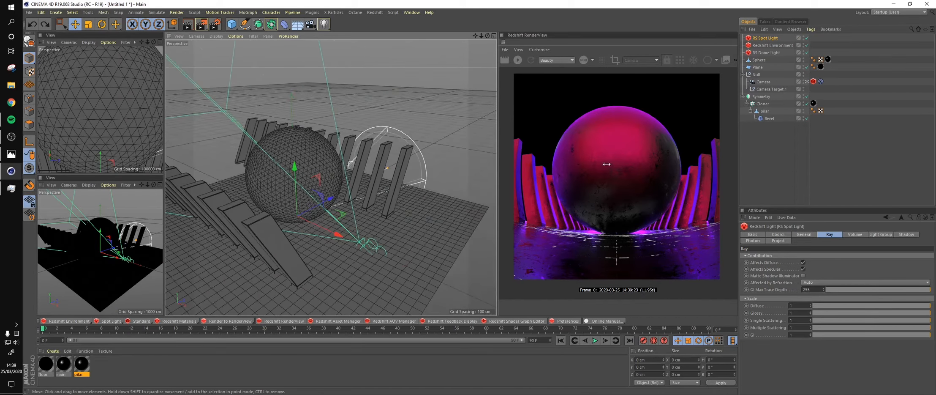
# - Replace the Redshift Spot Light with a Redshift Point Light and move it outward past the pillars to about X -415 cm
pyautogui.press('Delete')
pyautogui.click(110, 320)
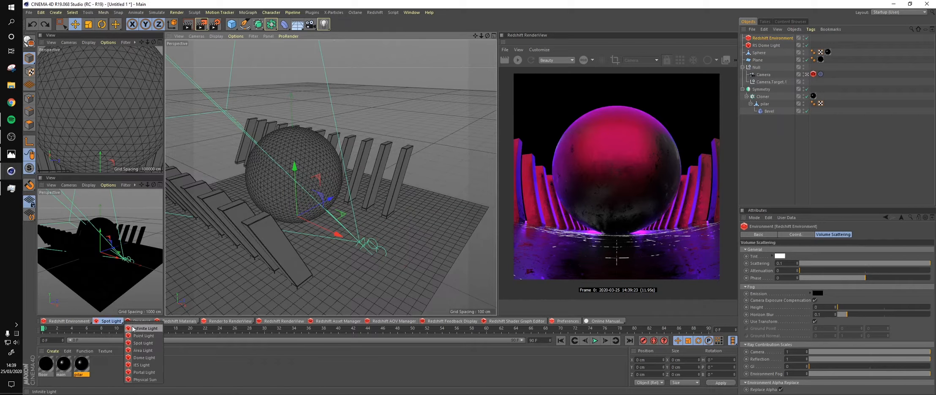
pyautogui.click(143, 335)
pyautogui.moveTo(281, 205); pyautogui.dragTo(238, 187)
pyautogui.keyDown('alt'); pyautogui.moveTo(239, 186); pyautogui.dragTo(291, 190, button='right'); pyautogui.keyUp('alt')
pyautogui.keyDown('alt'); pyautogui.moveTo(291, 191); pyautogui.dragTo(338, 211); pyautogui.keyUp('alt')
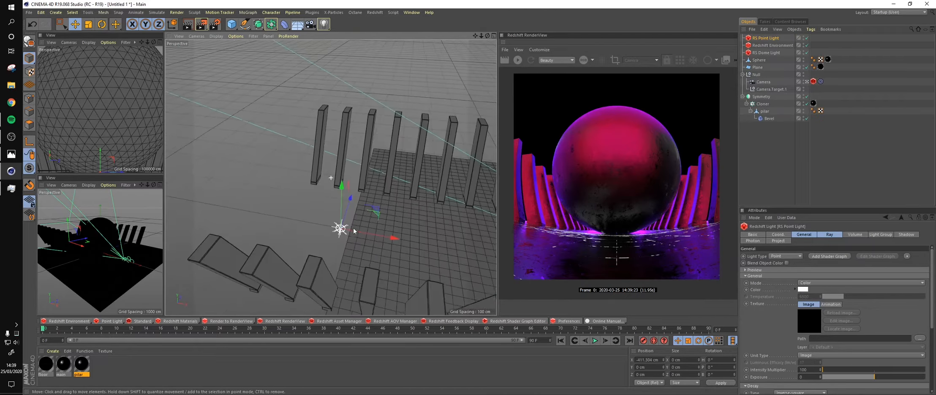
# - Start the live Redshift render and raise the point light's volume contribution scale to give it a foggy glow
pyautogui.click(519, 60)
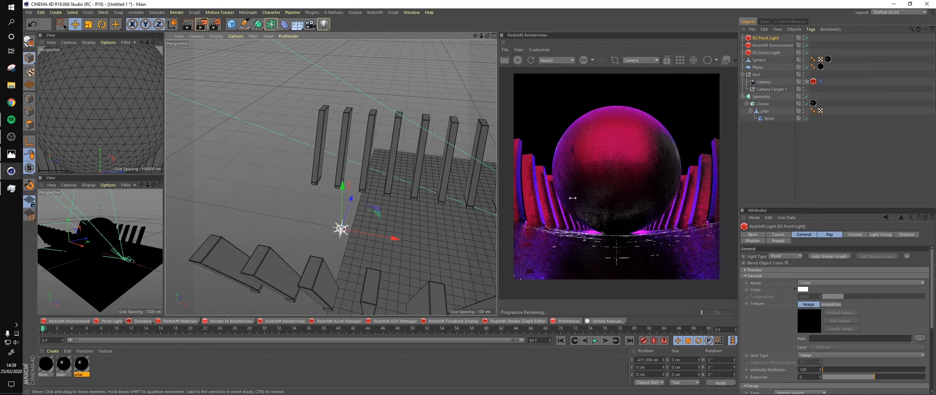
pyautogui.keyDown('alt'); pyautogui.moveTo(352, 222); pyautogui.dragTo(365, 230, button='right'); pyautogui.keyUp('alt')
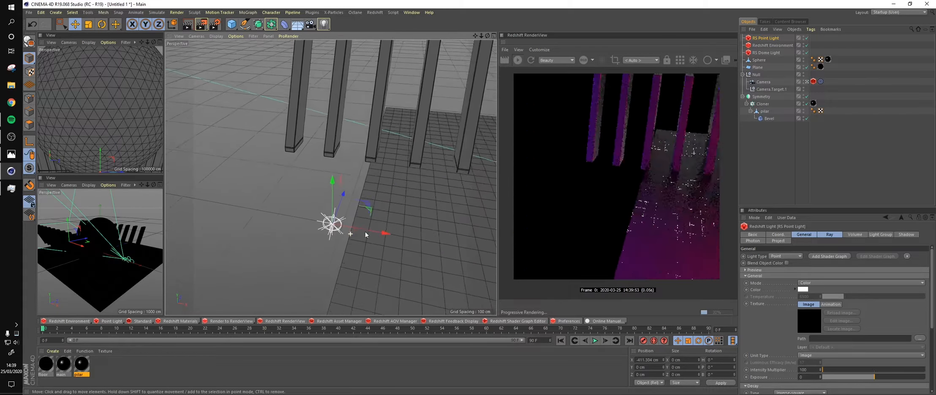
pyautogui.keyDown('alt'); pyautogui.moveTo(365, 230); pyautogui.dragTo(381, 212, button='middle'); pyautogui.keyUp('alt')
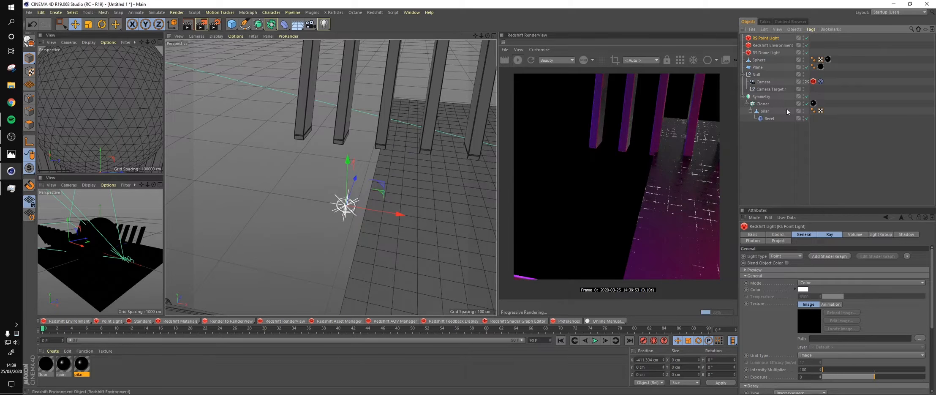
pyautogui.click(850, 235)
pyautogui.moveTo(811, 257); pyautogui.dragTo(864, 256)
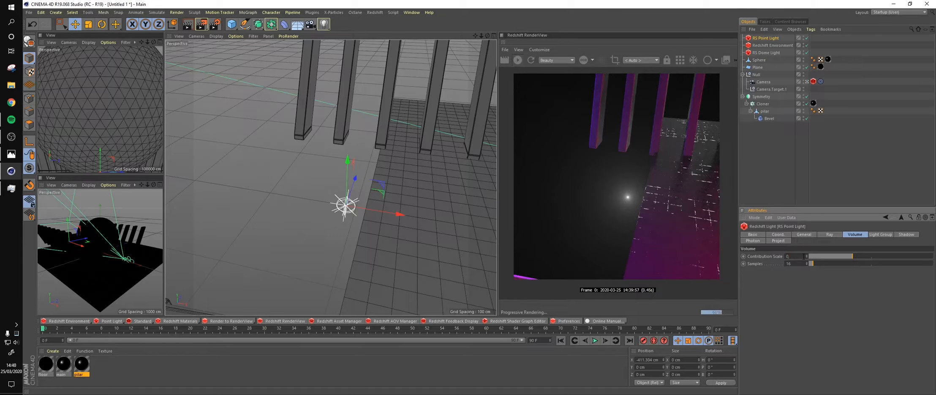
pyautogui.write('3')
pyautogui.press('Return')
# - Raise the point light's intensity multiplier for a much stronger volumetric glow
pyautogui.click(822, 235)
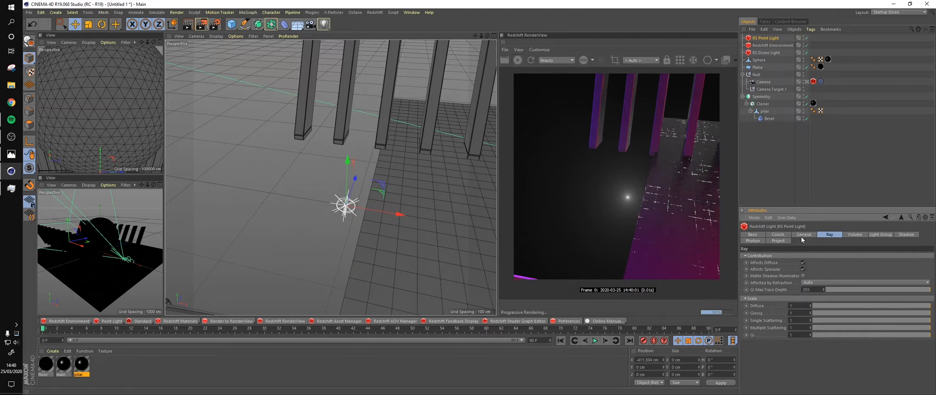
pyautogui.click(804, 234)
pyautogui.moveTo(831, 373); pyautogui.dragTo(828, 371)
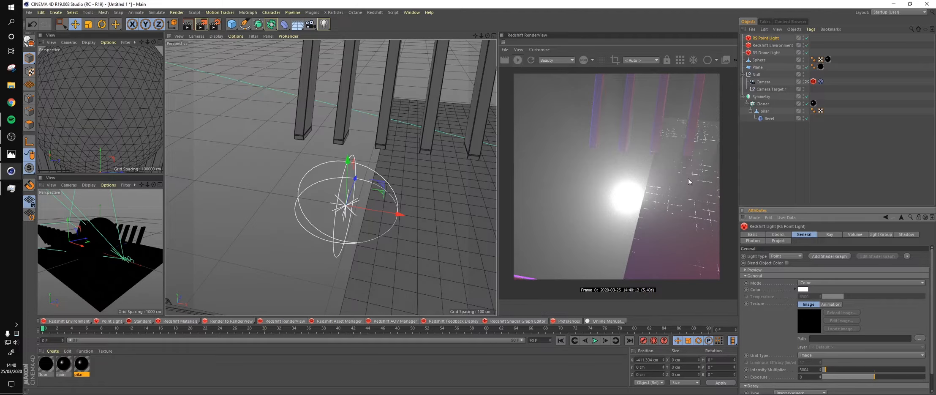
# - Set the point light's diffuse, glossy, single scattering and multiple scattering ray scales to 0
pyautogui.scroll(-2, 397, 213)
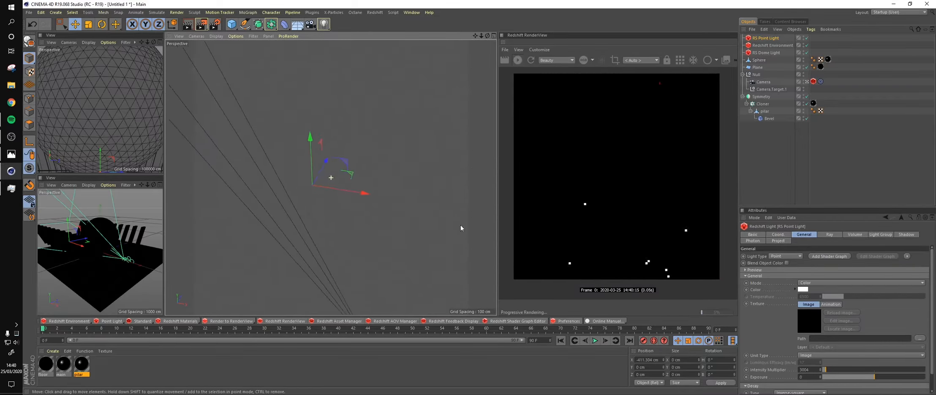
pyautogui.scroll(1, 358, 231)
pyautogui.scroll(1, 375, 215)
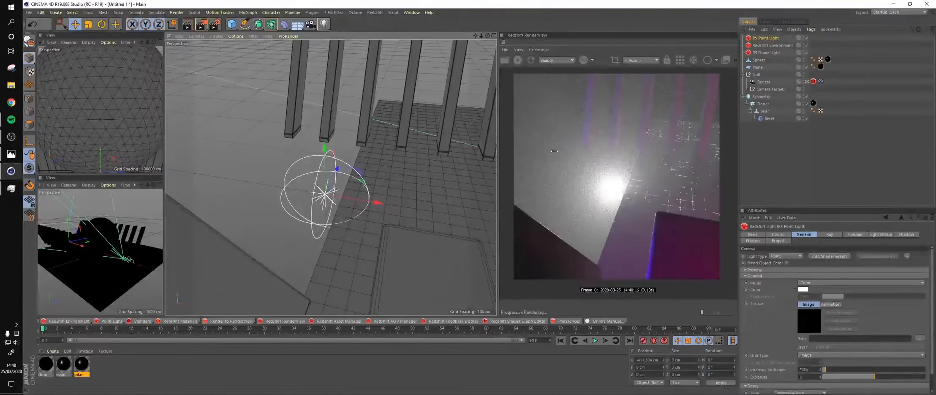
pyautogui.click(828, 235)
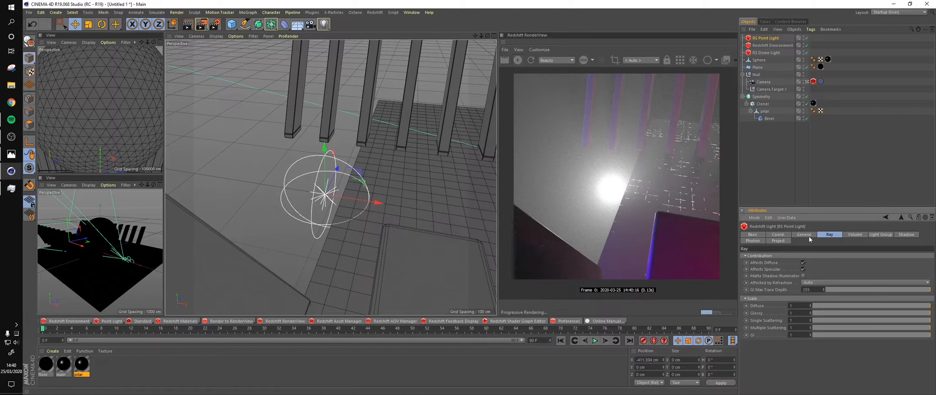
pyautogui.moveTo(822, 306); pyautogui.dragTo(803, 328)
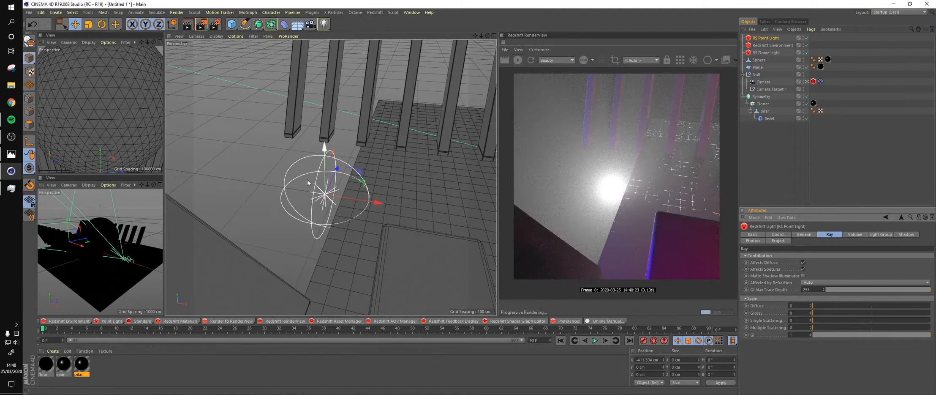
# - Move the point light inward over the floor's edge and raise it to about Y 28 cm
pyautogui.moveTo(324, 160); pyautogui.dragTo(324, 142)
pyautogui.moveTo(353, 183); pyautogui.dragTo(388, 188)
pyautogui.scroll(6, 377, 205)
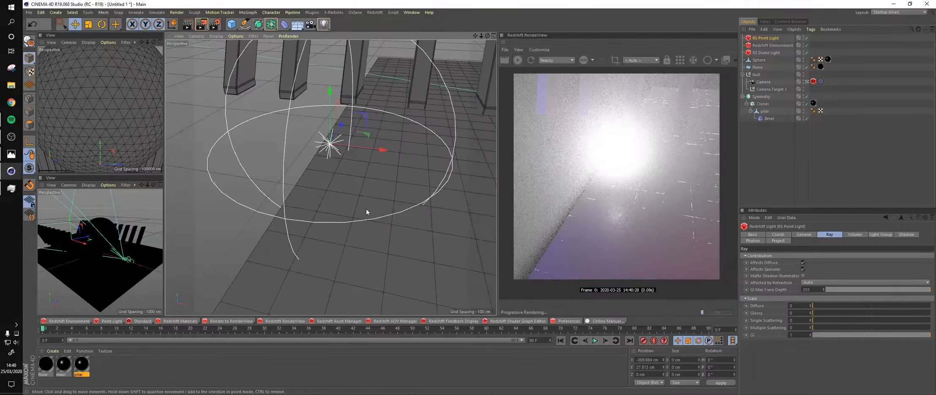
pyautogui.keyDown('alt'); pyautogui.moveTo(355, 154); pyautogui.dragTo(117, 53, button='right'); pyautogui.keyUp('alt')
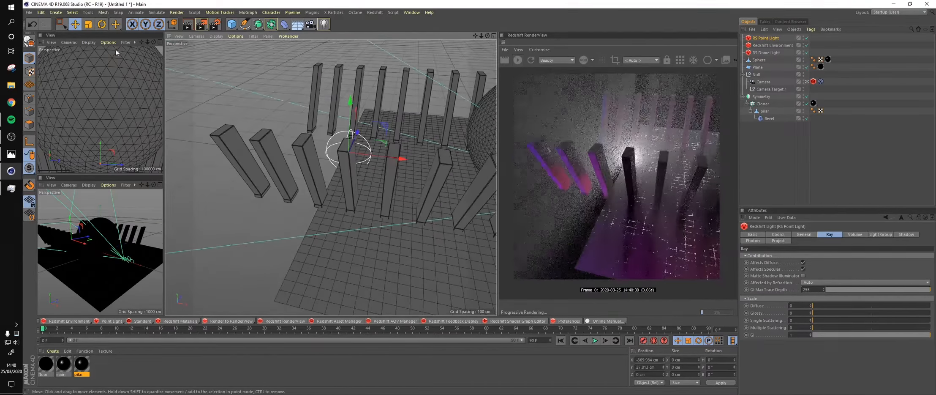
# - Render from the scene camera and reposition the point light outside the pillars at about X -460 cm, Y 76 cm
pyautogui.click(116, 53)
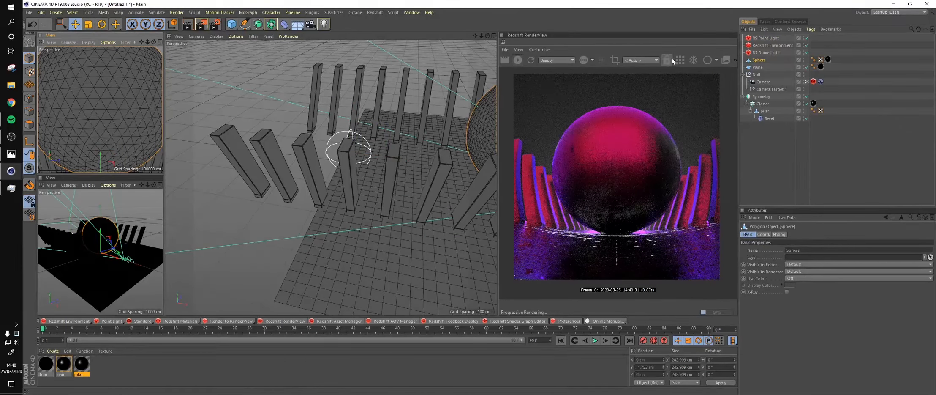
pyautogui.keyDown('alt'); pyautogui.moveTo(326, 147); pyautogui.dragTo(336, 156); pyautogui.keyUp('alt')
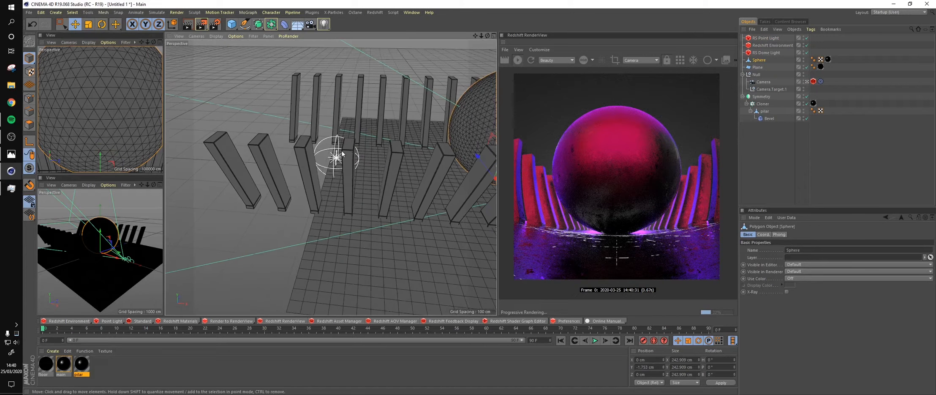
pyautogui.keyDown('alt'); pyautogui.moveTo(337, 156); pyautogui.dragTo(360, 169, button='middle'); pyautogui.keyUp('alt')
pyautogui.click(356, 170)
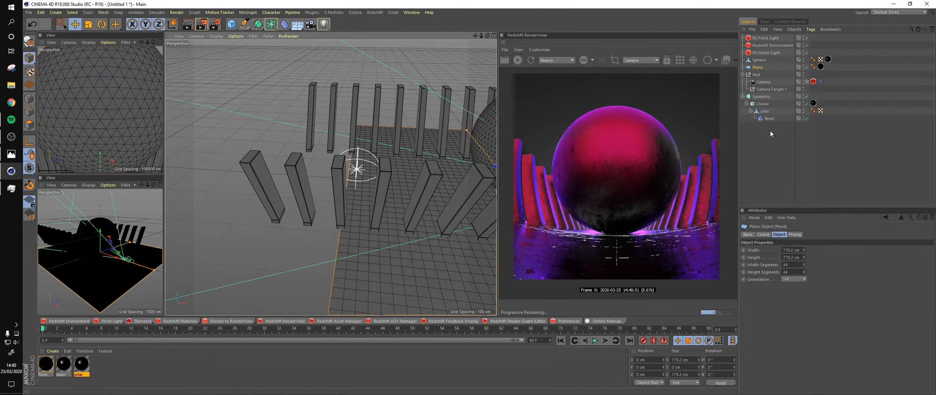
pyautogui.scroll(4, 360, 172)
pyautogui.keyDown('alt'); pyautogui.moveTo(361, 174); pyautogui.dragTo(362, 197); pyautogui.keyUp('alt')
pyautogui.click(362, 178)
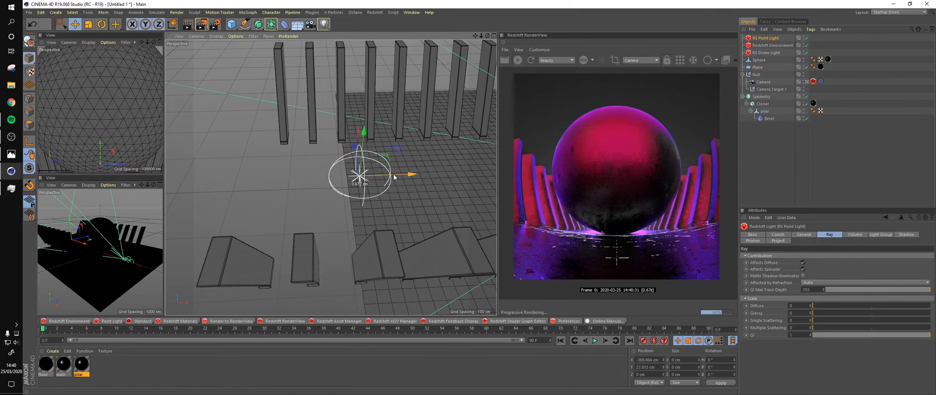
pyautogui.moveTo(409, 174); pyautogui.dragTo(359, 176)
pyautogui.moveTo(306, 117); pyautogui.dragTo(301, 27)
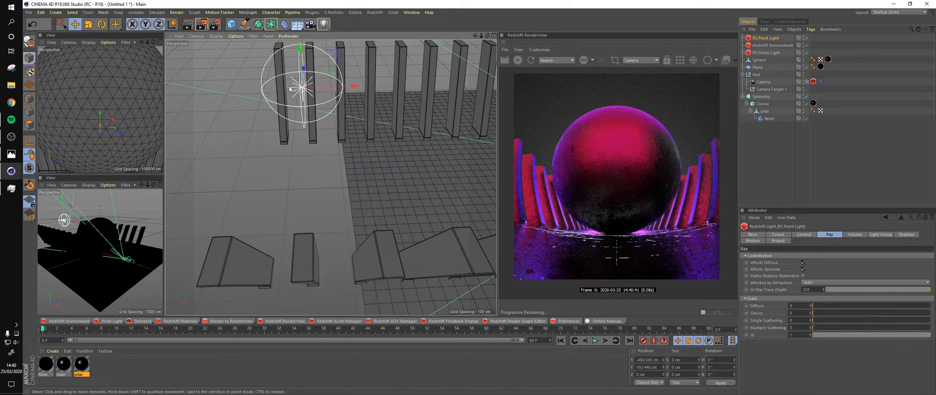
pyautogui.moveTo(303, 60); pyautogui.dragTo(309, 123)
# - Check the reference artwork and lower the point light to about Y 36.5 cm
pyautogui.click(13, 160)
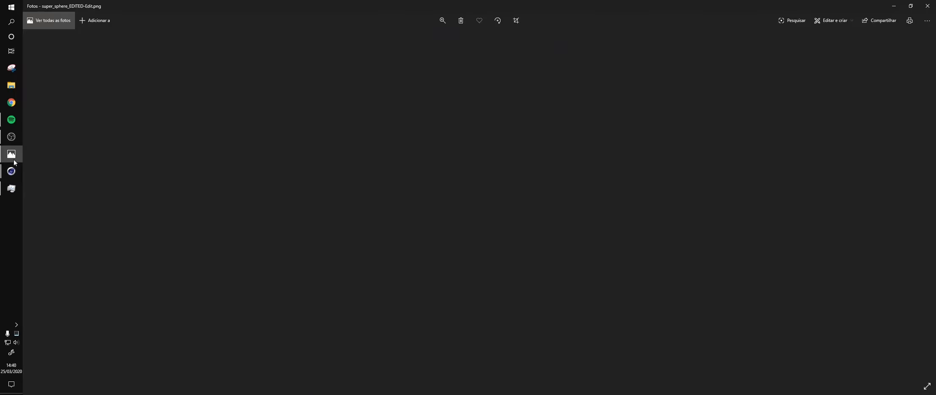
pyautogui.click(14, 162)
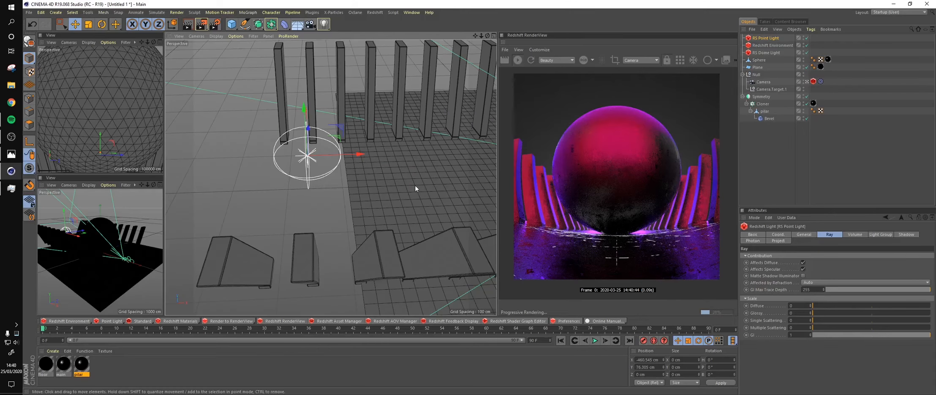
pyautogui.moveTo(303, 108); pyautogui.dragTo(305, 127)
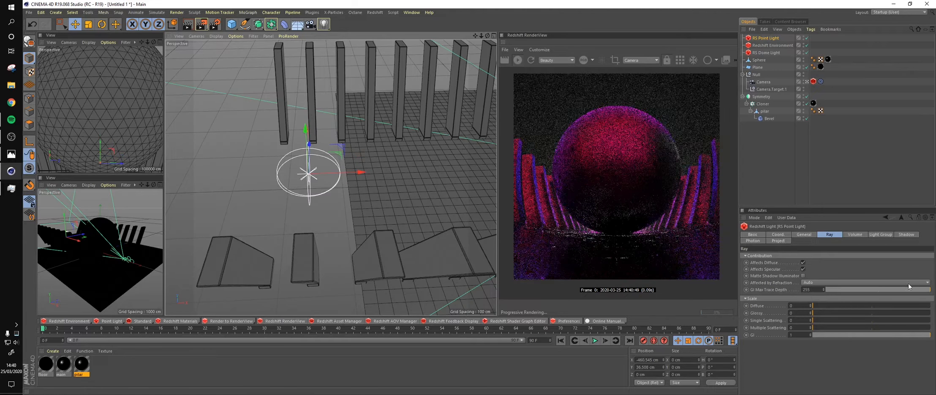
# - Raise the point light's intensity multiplier to about 17,000 and change its colour to blue
pyautogui.click(805, 234)
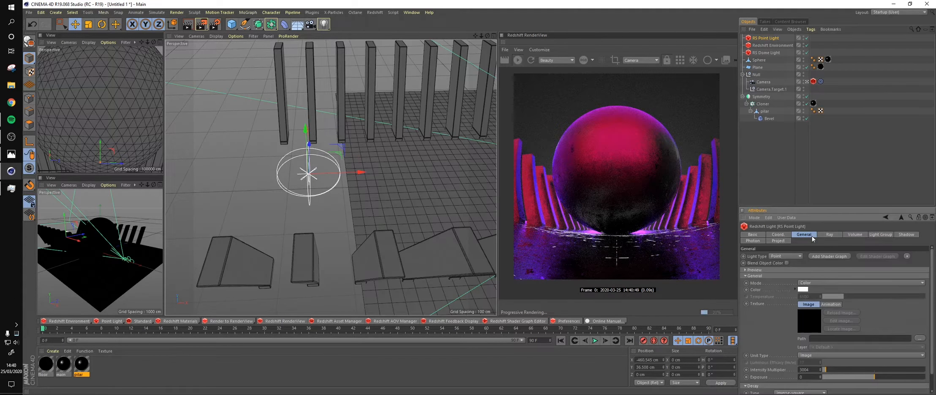
pyautogui.moveTo(826, 369); pyautogui.dragTo(841, 372)
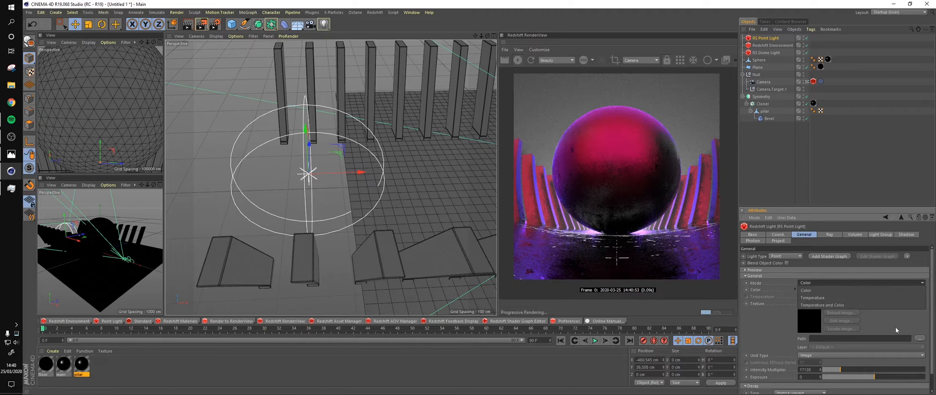
pyautogui.click(804, 288)
pyautogui.click(778, 279)
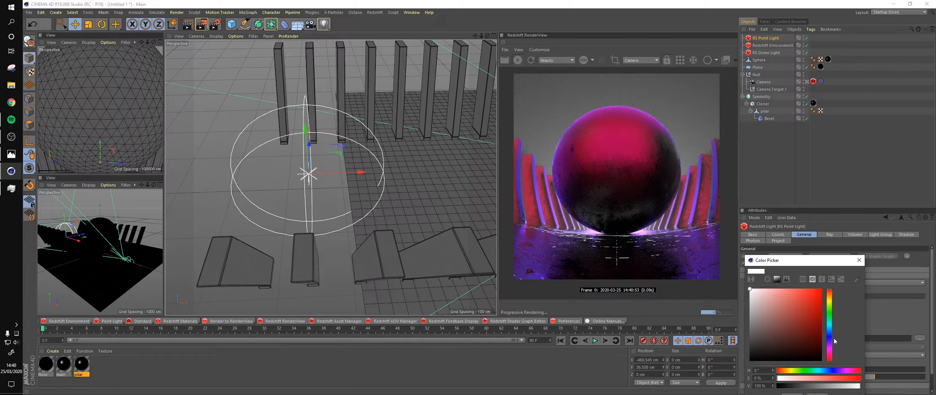
pyautogui.click(801, 301)
pyautogui.click(794, 393)
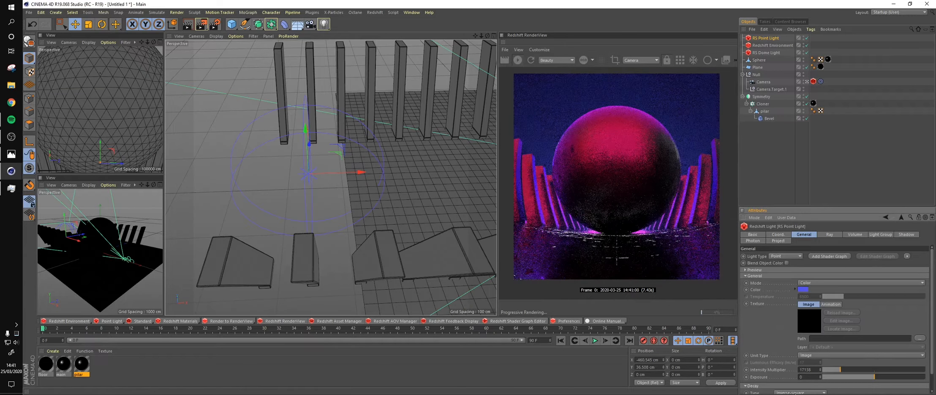
# - Shift the point light to a paler blue-violet and raise its intensity multiplier to about 22,800
pyautogui.click(803, 289)
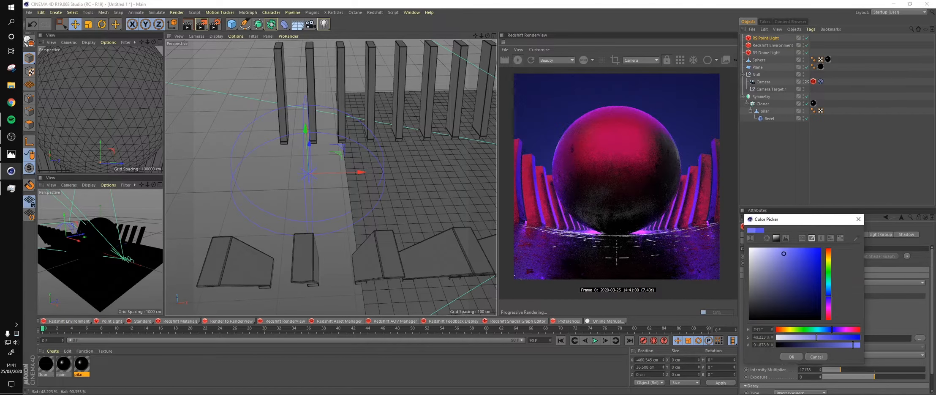
pyautogui.click(794, 356)
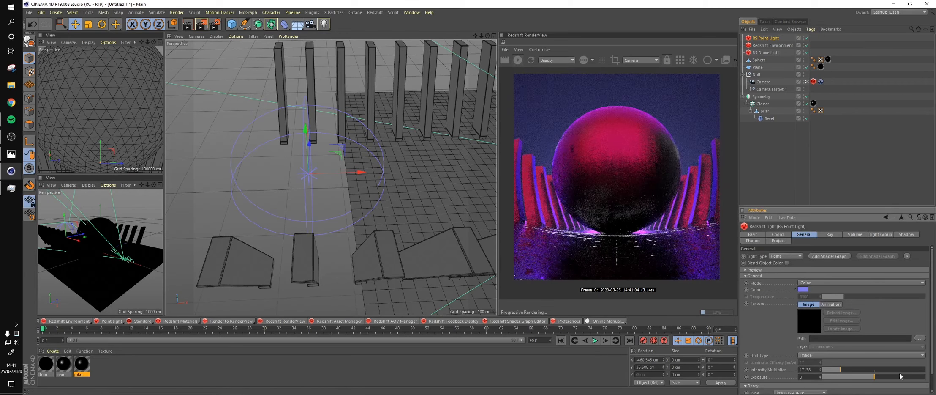
pyautogui.moveTo(847, 372); pyautogui.dragTo(850, 370)
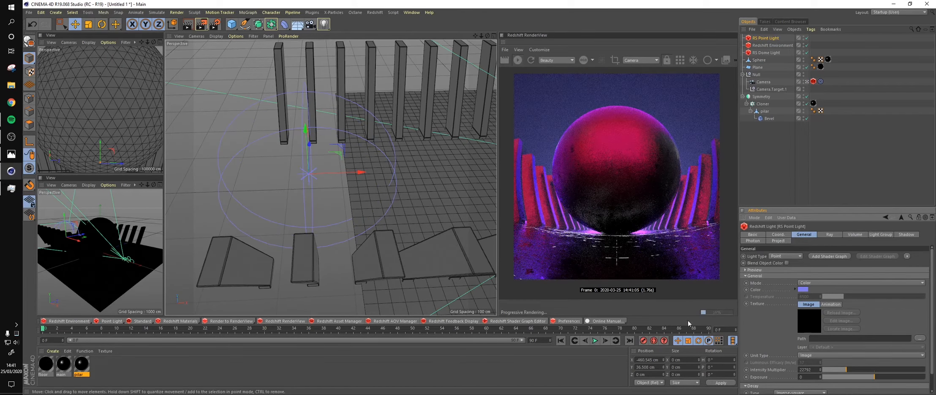
pyautogui.click(844, 370)
# - Override and enable bloom on the camera's Redshift tag and lower the bloom threshold to under 4
pyautogui.keyDown('alt'); pyautogui.moveTo(356, 189); pyautogui.dragTo(801, 94); pyautogui.keyUp('alt')
pyautogui.click(813, 82)
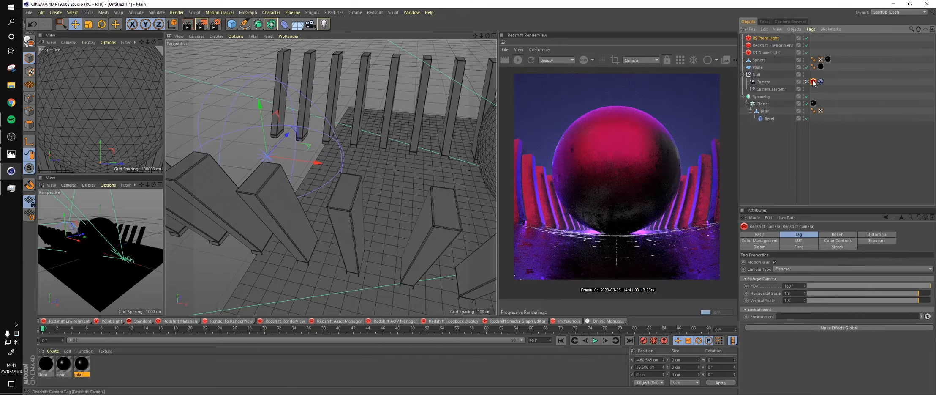
pyautogui.click(759, 247)
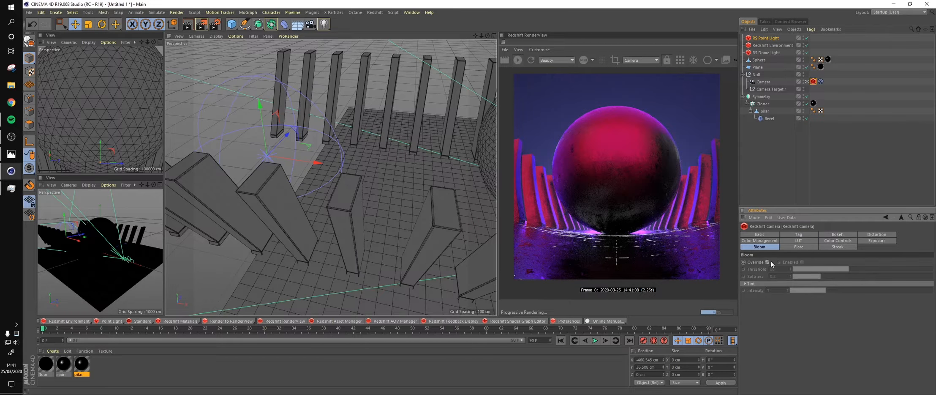
pyautogui.click(767, 262)
pyautogui.click(802, 262)
pyautogui.click(812, 268)
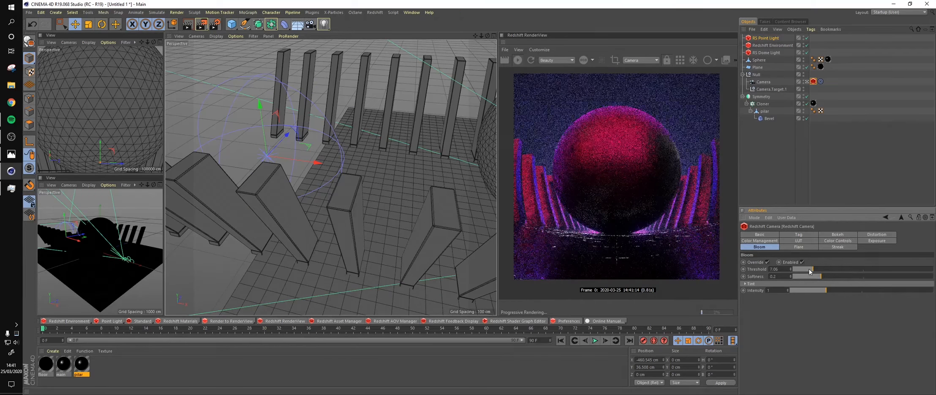
pyautogui.moveTo(810, 269); pyautogui.dragTo(803, 269)
# - Inspect the bloom in the render, lower its threshold to about 2.4 and set its intensity to about 1.15
pyautogui.scroll(2, 638, 250)
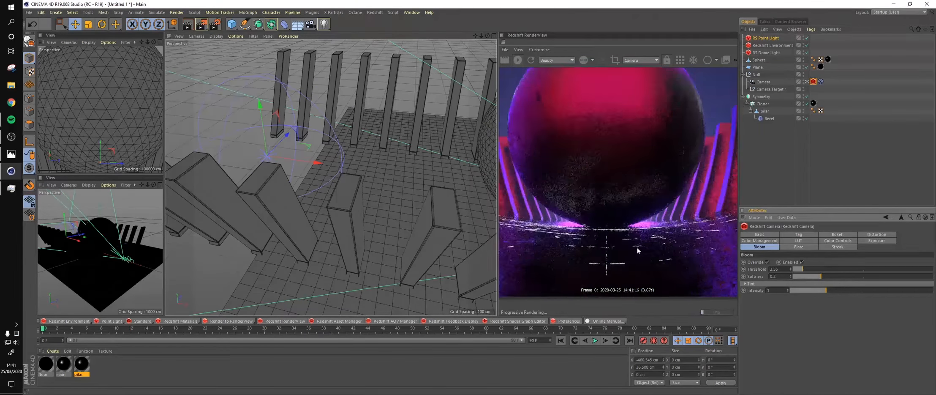
pyautogui.scroll(2, 649, 221)
pyautogui.scroll(-4, 642, 217)
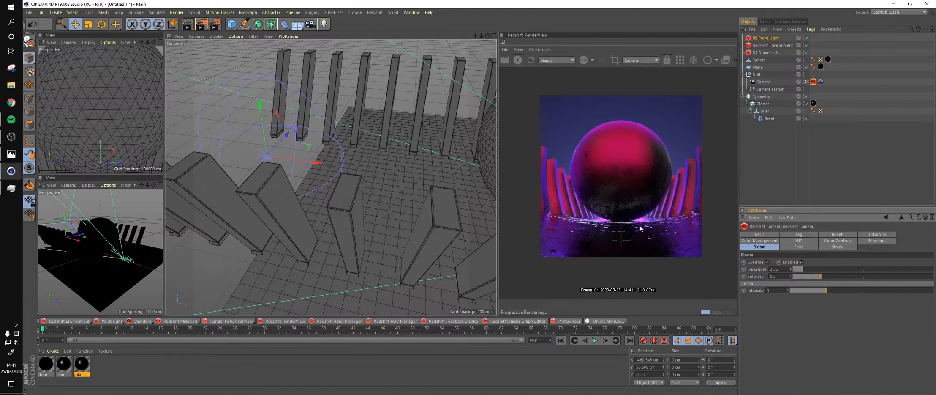
pyautogui.moveTo(804, 272); pyautogui.dragTo(831, 290)
pyautogui.scroll(1, 605, 166)
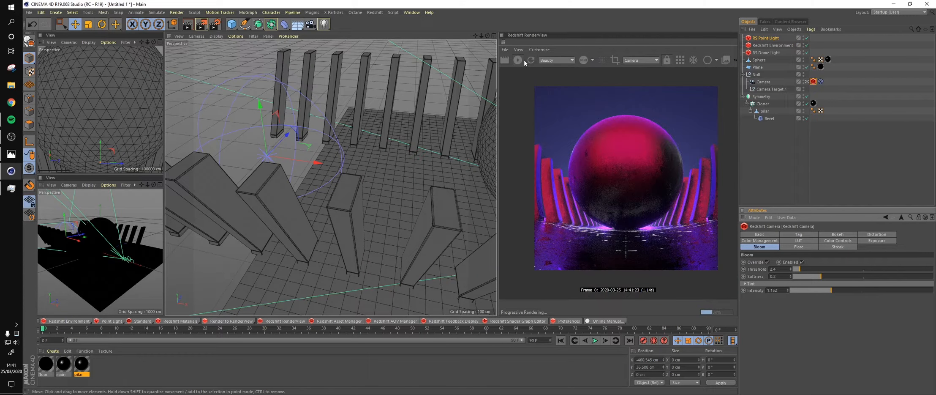
# - Check the reference artwork, add a Redshift area light and raise it above the sphere to about 240 cm in Y
pyautogui.click(11, 155)
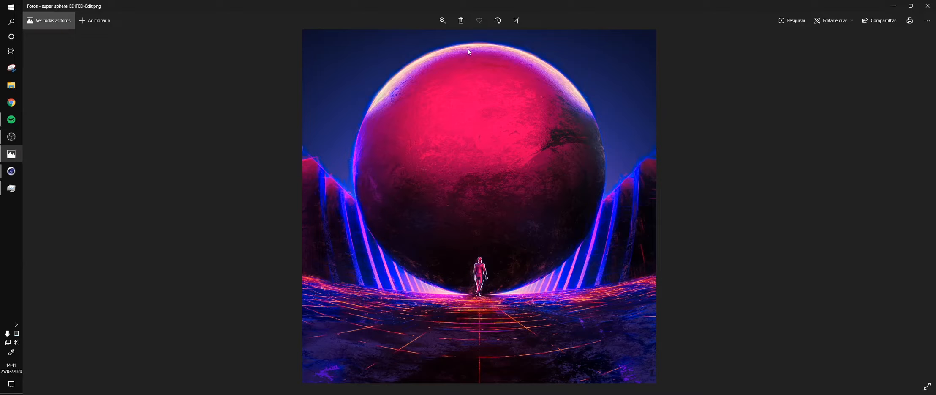
pyautogui.click(889, 8)
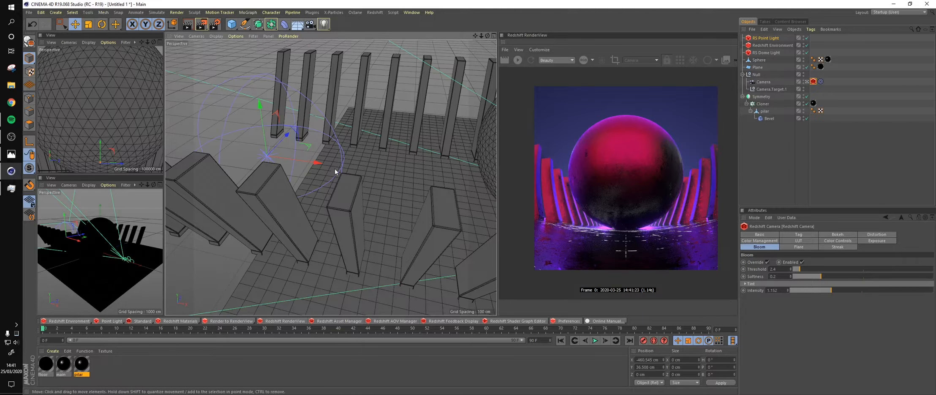
pyautogui.scroll(-5, 474, 122)
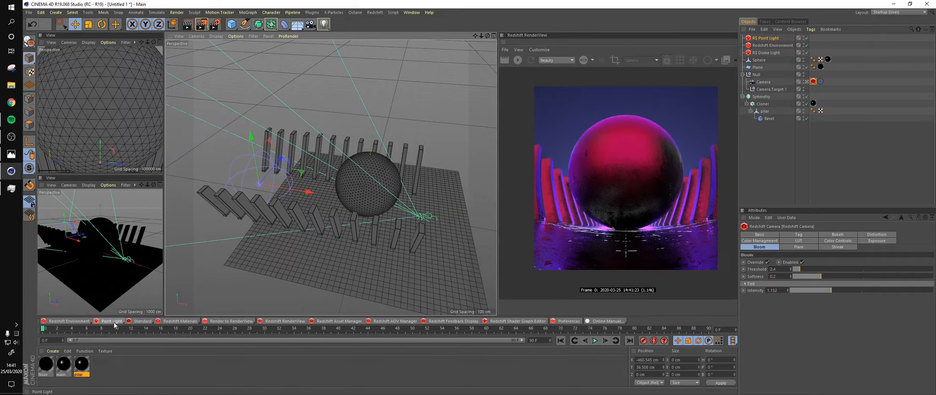
pyautogui.moveTo(114, 324); pyautogui.dragTo(139, 345)
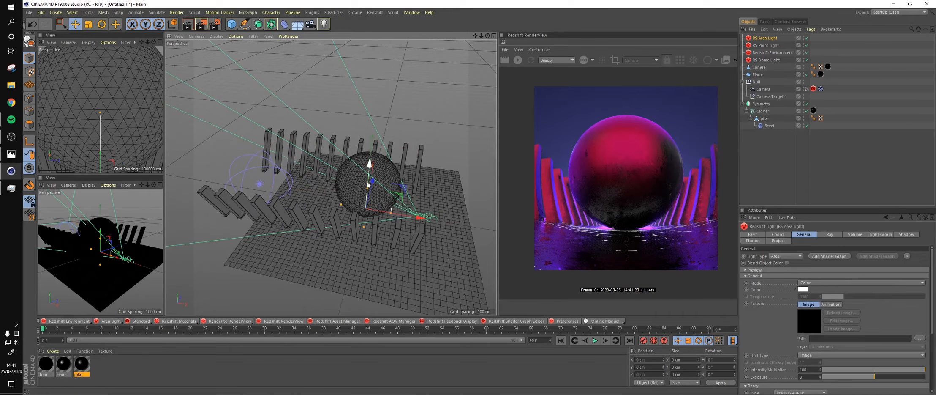
pyautogui.moveTo(368, 184); pyautogui.dragTo(330, 179)
pyautogui.keyDown('alt'); pyautogui.moveTo(330, 179); pyautogui.dragTo(431, 152, button='right'); pyautogui.keyUp('alt')
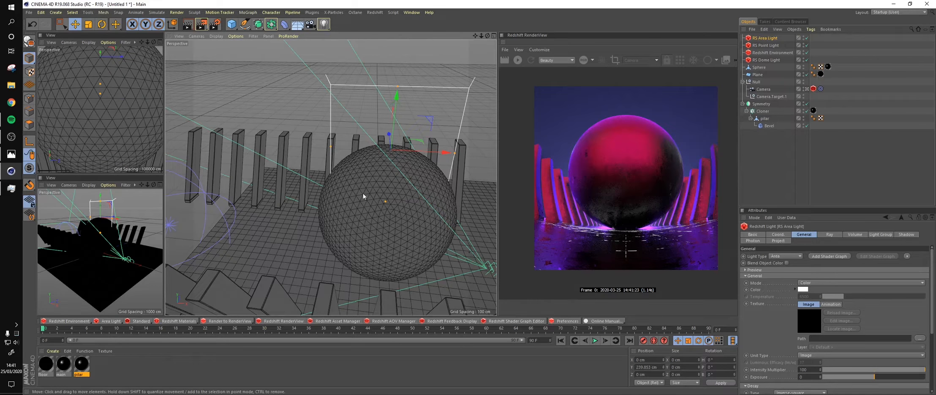
pyautogui.keyDown('alt'); pyautogui.moveTo(364, 196); pyautogui.dragTo(397, 205); pyautogui.keyUp('alt')
pyautogui.keyDown('alt'); pyautogui.moveTo(397, 204); pyautogui.dragTo(358, 188, button='middle'); pyautogui.keyUp('alt')
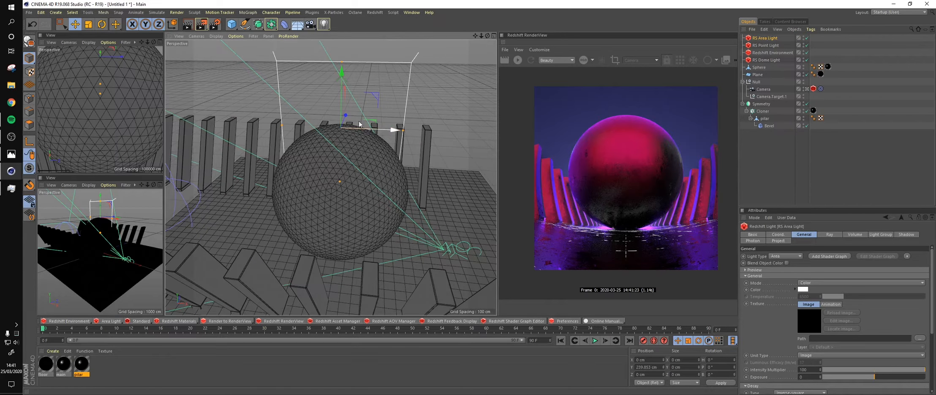
pyautogui.keyDown('alt'); pyautogui.moveTo(390, 167); pyautogui.dragTo(381, 129); pyautogui.keyUp('alt')
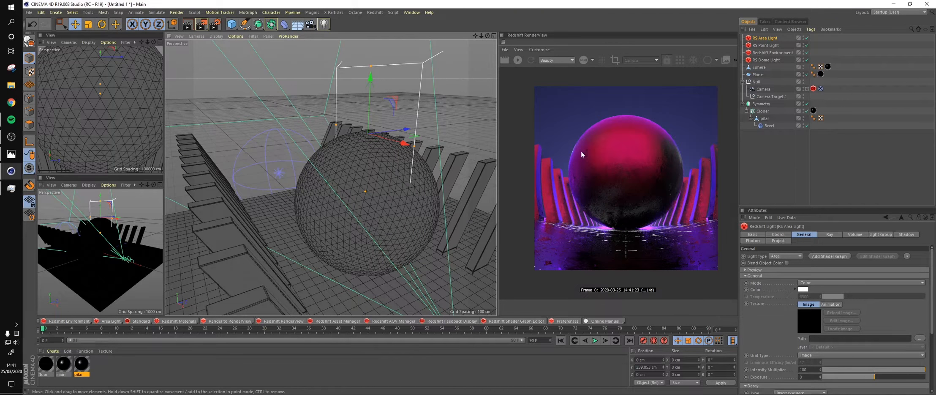
# - Scale the sphere up uniformly to about 268 cm
pyautogui.click(376, 186)
pyautogui.press('t')
pyautogui.moveTo(376, 190); pyautogui.dragTo(430, 161)
pyautogui.keyDown('alt'); pyautogui.moveTo(359, 165); pyautogui.dragTo(403, 156); pyautogui.keyUp('alt')
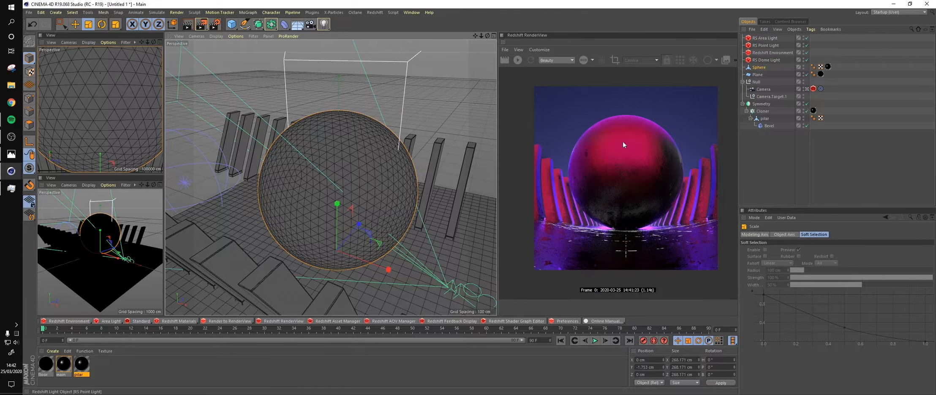
# - Set the area light's heading rotation to -90°
pyautogui.click(766, 38)
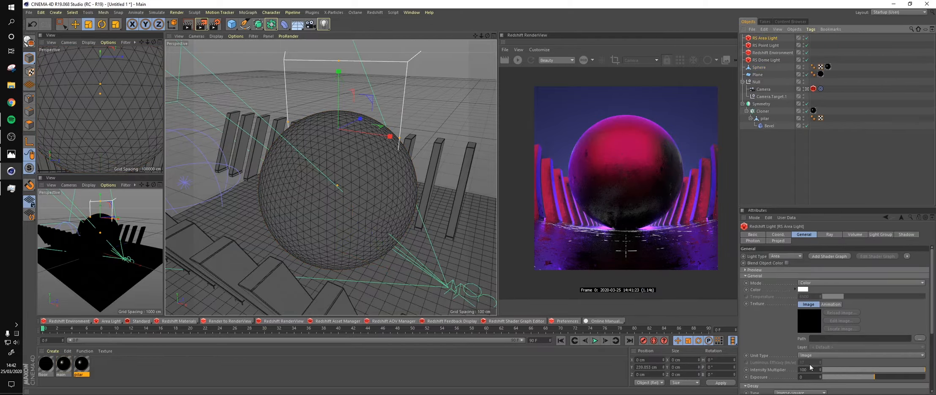
pyautogui.click(711, 360)
pyautogui.write('90')
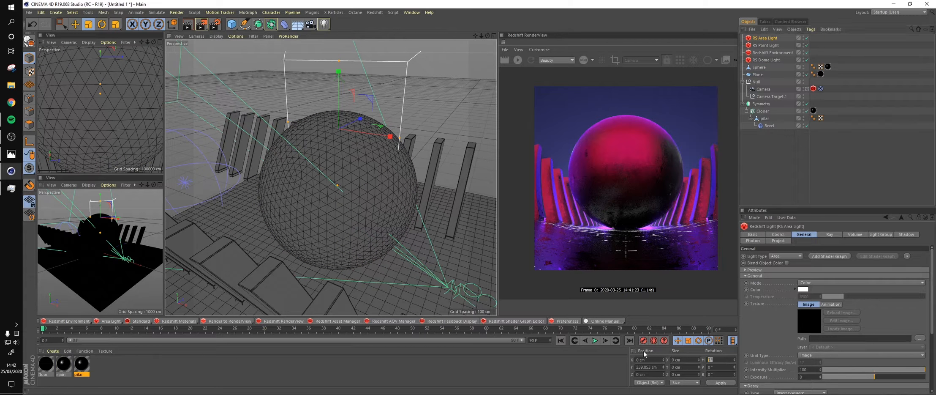
pyautogui.press('Return')
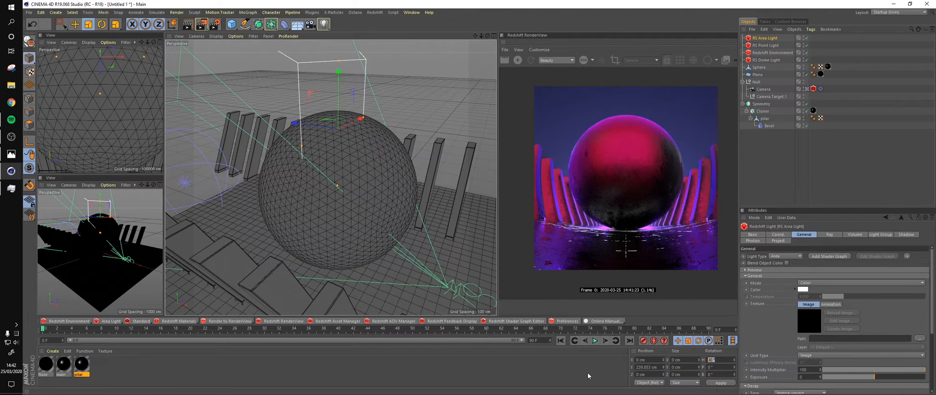
# - Tilt the area light to a pitch of about -59°, move it to about X -72, Y 293 cm and start the live render
pyautogui.press('r')
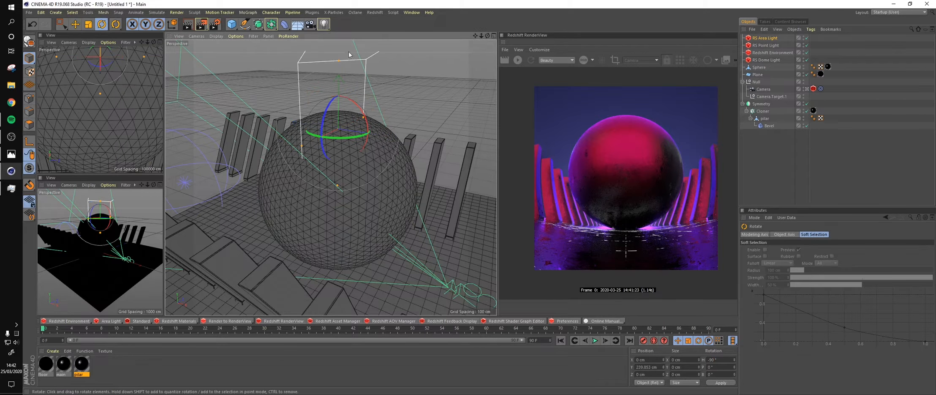
pyautogui.moveTo(364, 114); pyautogui.dragTo(385, 161)
pyautogui.keyDown('alt'); pyautogui.moveTo(330, 178); pyautogui.dragTo(410, 143); pyautogui.keyUp('alt')
pyautogui.press('e')
pyautogui.moveTo(362, 129); pyautogui.dragTo(280, 109)
pyautogui.click(518, 60)
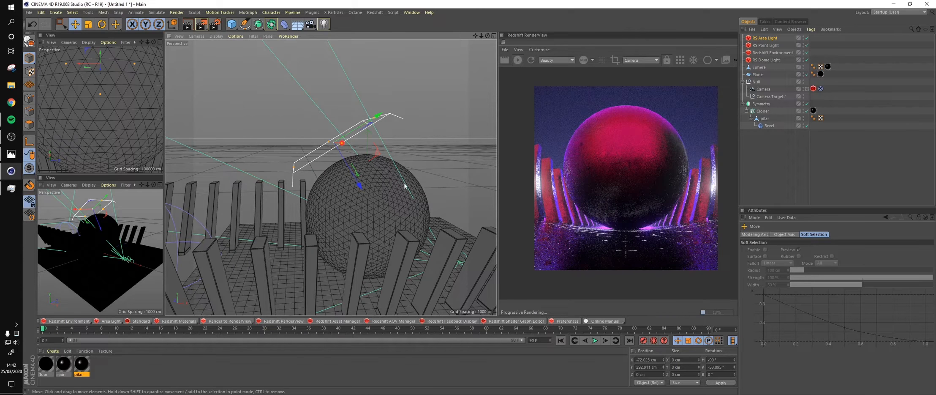
# - Rotate the area light to a pitch of about -94° and position it above the sphere at about X -3, Y 327 cm
pyautogui.keyDown('alt'); pyautogui.moveTo(387, 178); pyautogui.dragTo(331, 195); pyautogui.keyUp('alt')
pyautogui.press('r')
pyautogui.press('e')
pyautogui.keyDown('alt'); pyautogui.moveTo(360, 167); pyautogui.dragTo(358, 165); pyautogui.keyUp('alt')
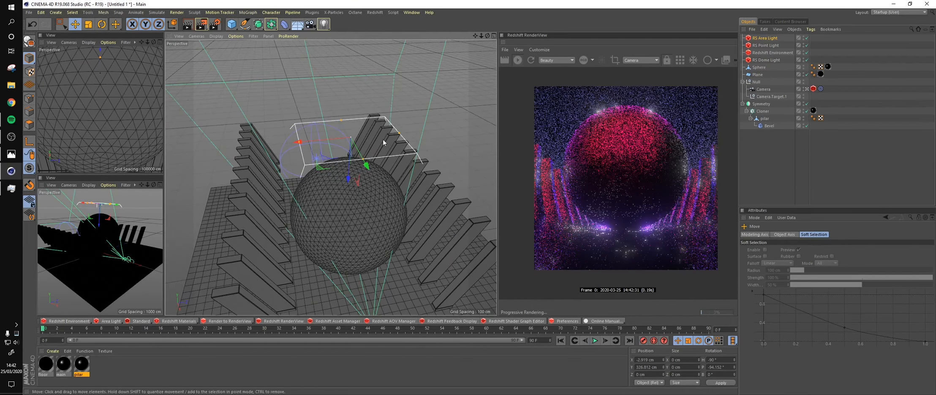
# - Widen the area light, slide it behind the sphere to about X 75, Y 321 cm, and undo a further resize
pyautogui.moveTo(399, 133); pyautogui.dragTo(416, 133)
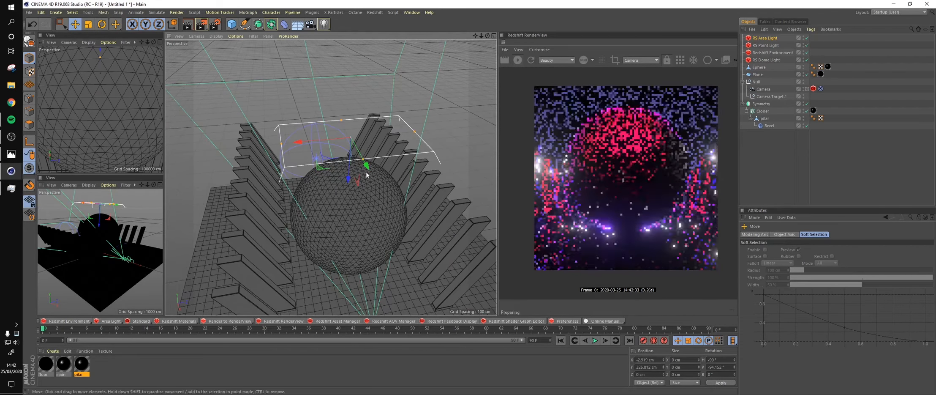
pyautogui.moveTo(362, 160); pyautogui.dragTo(387, 192)
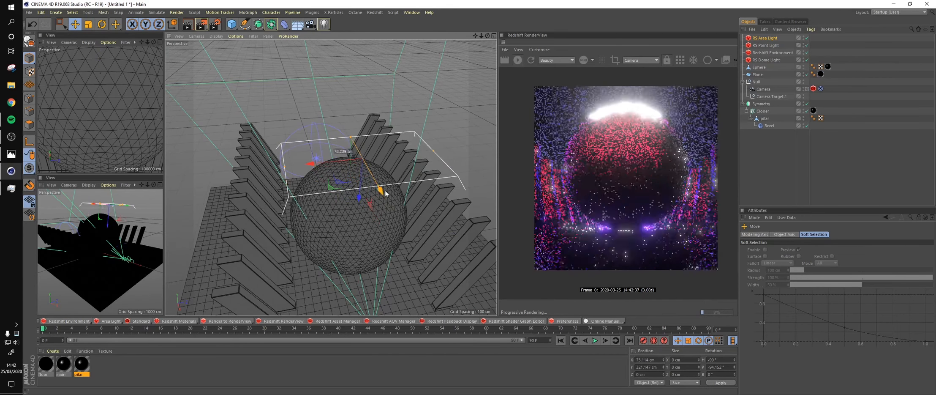
pyautogui.moveTo(409, 149); pyautogui.dragTo(433, 158)
pyautogui.hotkey('ctrl', 'z')
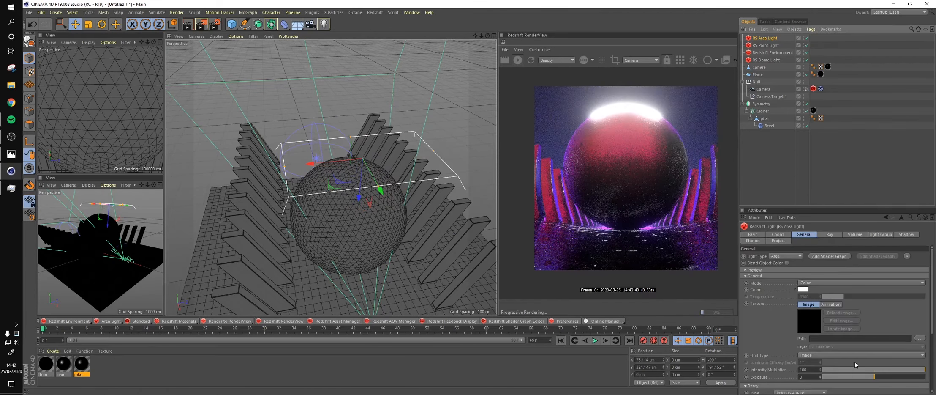
# - Lower the area light's intensity multiplier to about 66 and exposure to about -4.2, and widen it further, comparing with the reference artwork
pyautogui.moveTo(855, 377); pyautogui.dragTo(851, 377)
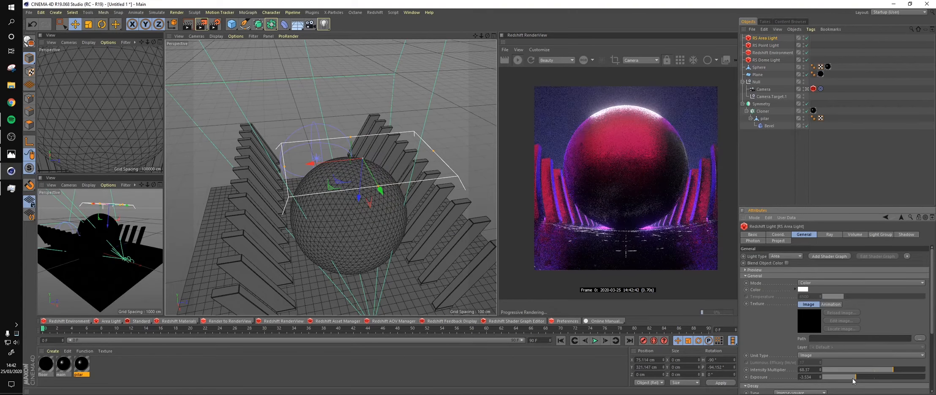
pyautogui.moveTo(432, 151); pyautogui.dragTo(486, 151)
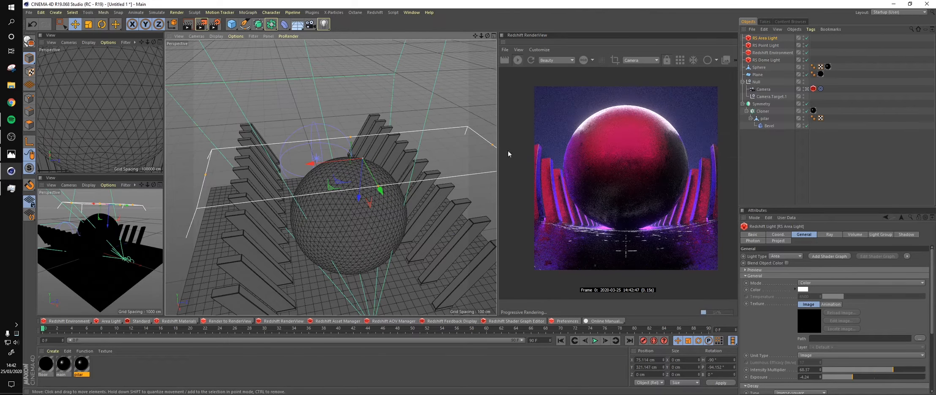
pyautogui.click(11, 154)
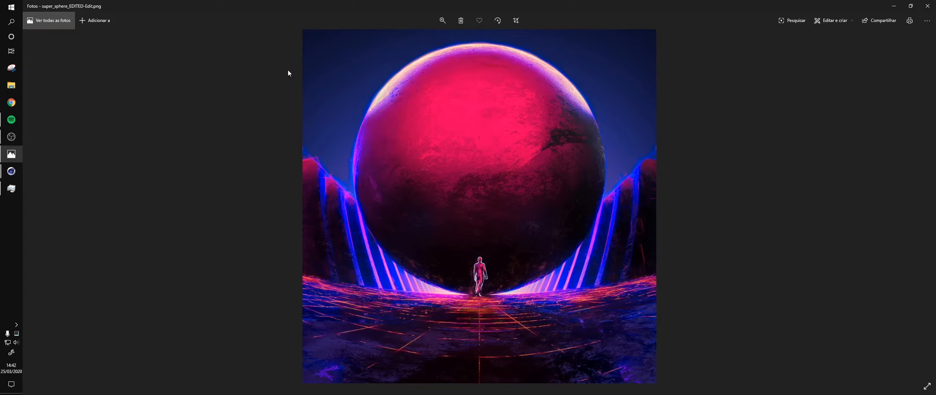
pyautogui.click(11, 170)
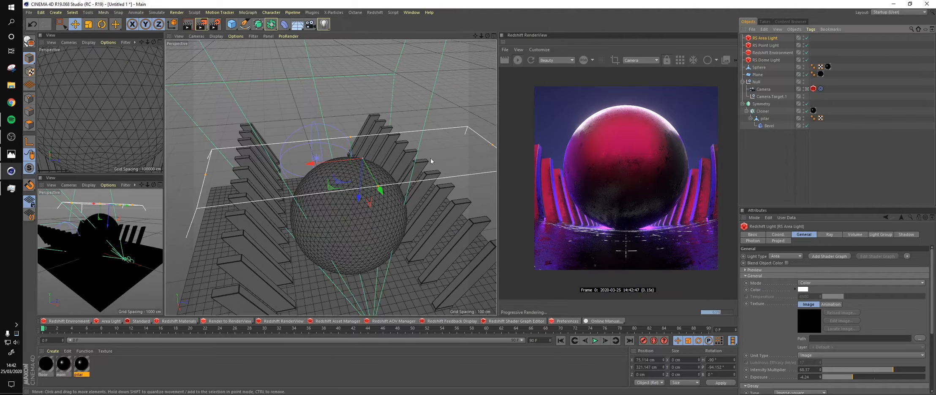
pyautogui.moveTo(378, 189); pyautogui.dragTo(376, 183)
pyautogui.keyDown('alt'); pyautogui.moveTo(376, 183); pyautogui.dragTo(344, 187, button='middle'); pyautogui.keyUp('alt')
pyautogui.moveTo(460, 149); pyautogui.dragTo(473, 147)
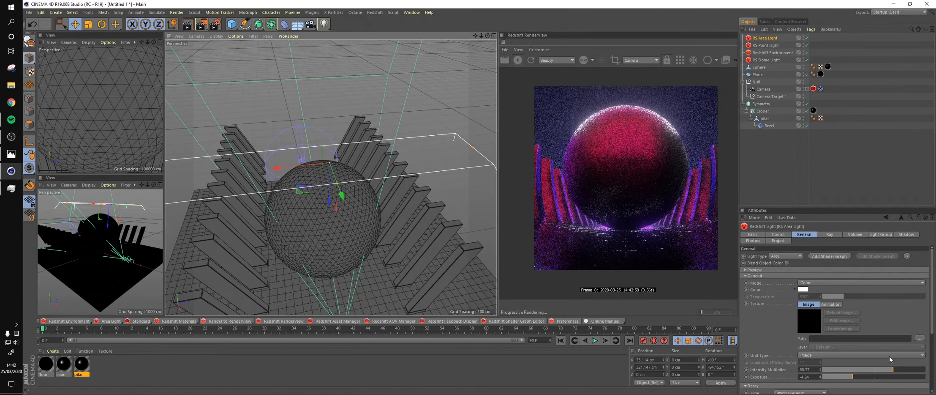
# - Colour the area light pale blue, about H 241°, S 49%, V 97%, and raise its exposure to about -2
pyautogui.click(803, 289)
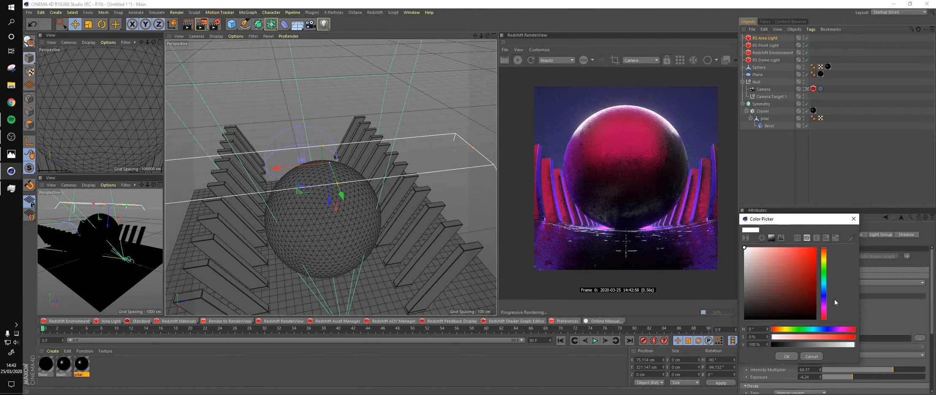
pyautogui.moveTo(825, 301); pyautogui.dragTo(825, 296)
pyautogui.moveTo(791, 257); pyautogui.dragTo(779, 250)
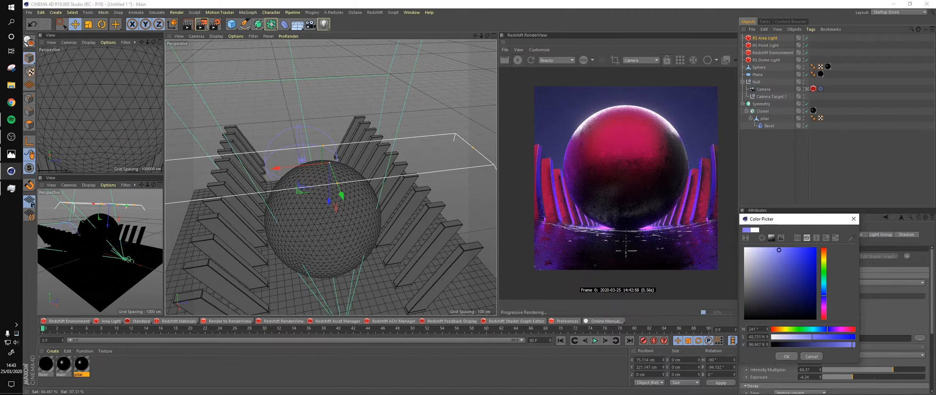
pyautogui.click(791, 357)
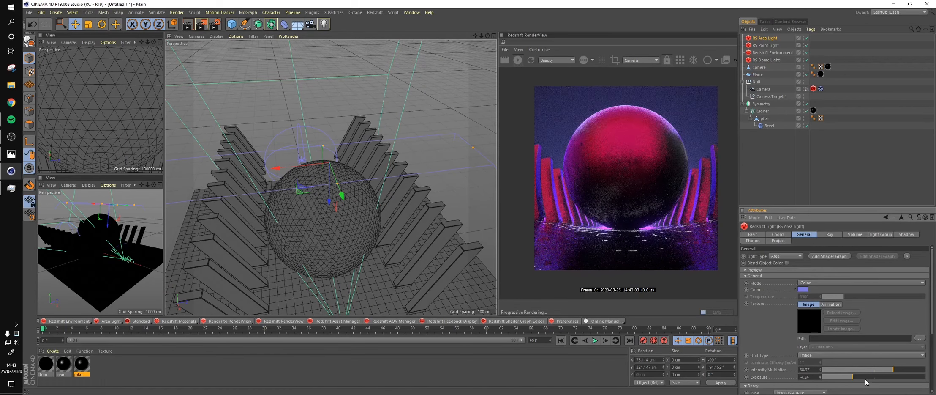
pyautogui.moveTo(865, 376); pyautogui.dragTo(864, 377)
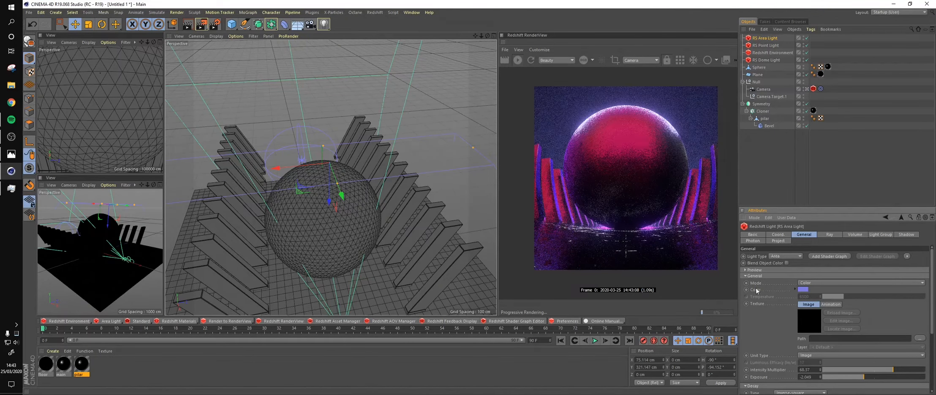
pyautogui.scroll(2, 612, 124)
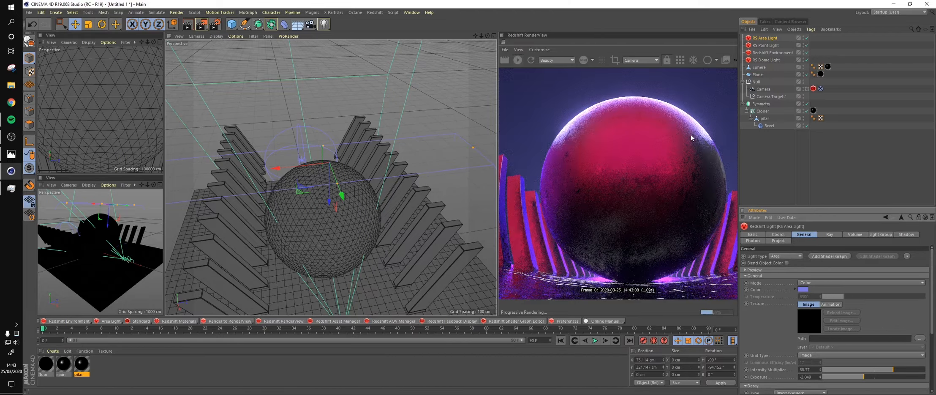
# - Fine-tune the dome light's exposure to about 3.3 while checking the sphere and floor in the render
pyautogui.click(776, 38)
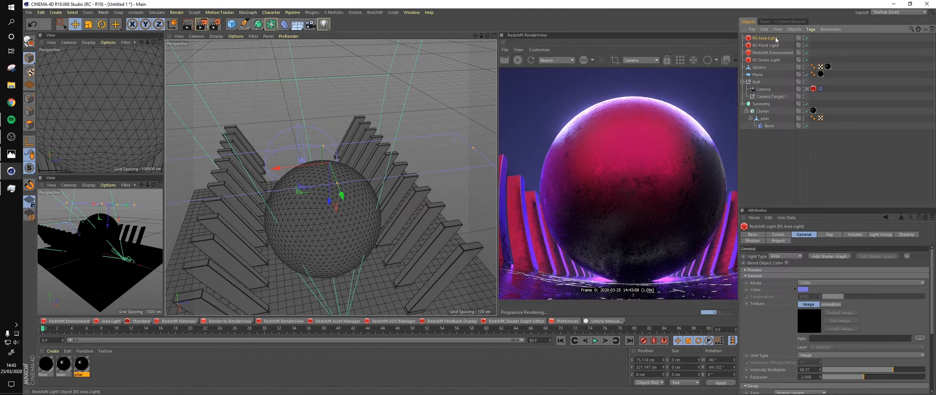
pyautogui.click(773, 62)
pyautogui.moveTo(890, 339); pyautogui.dragTo(887, 337)
pyautogui.scroll(-3, 594, 168)
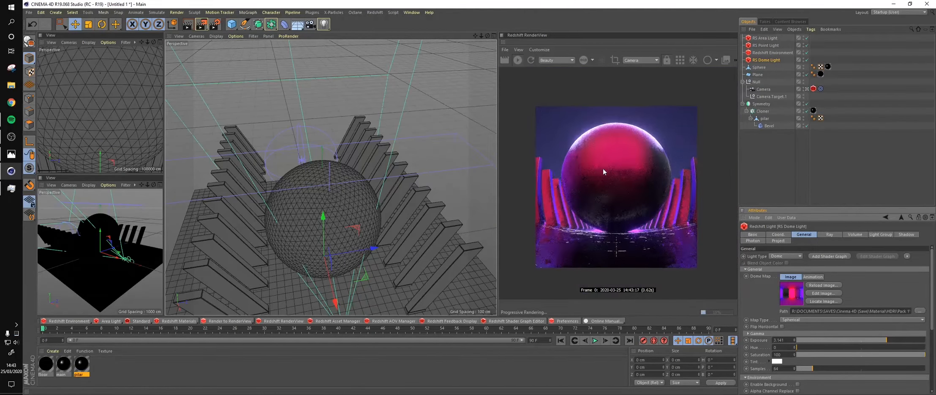
pyautogui.scroll(2, 604, 172)
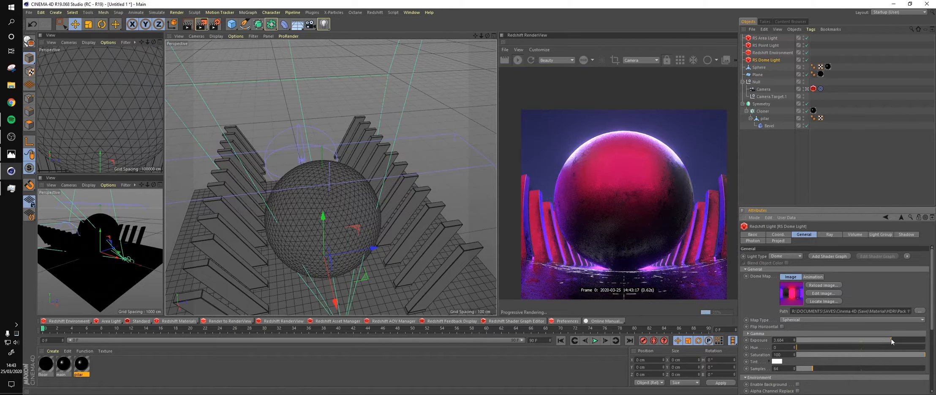
pyautogui.scroll(2, 607, 171)
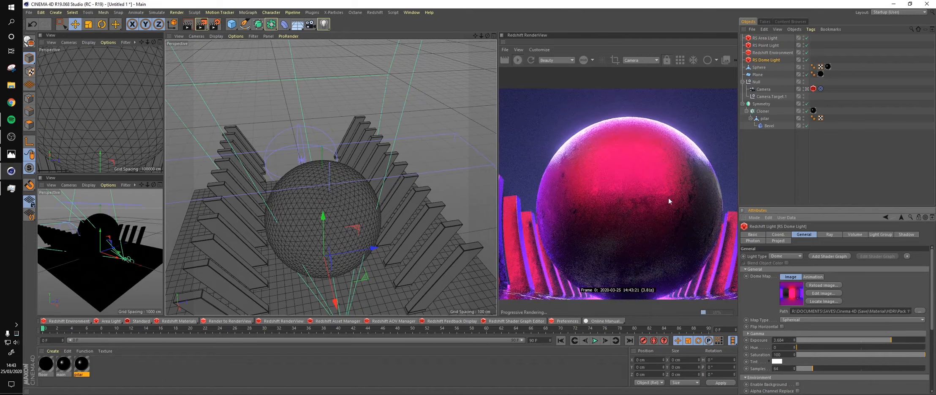
pyautogui.scroll(-2, 629, 174)
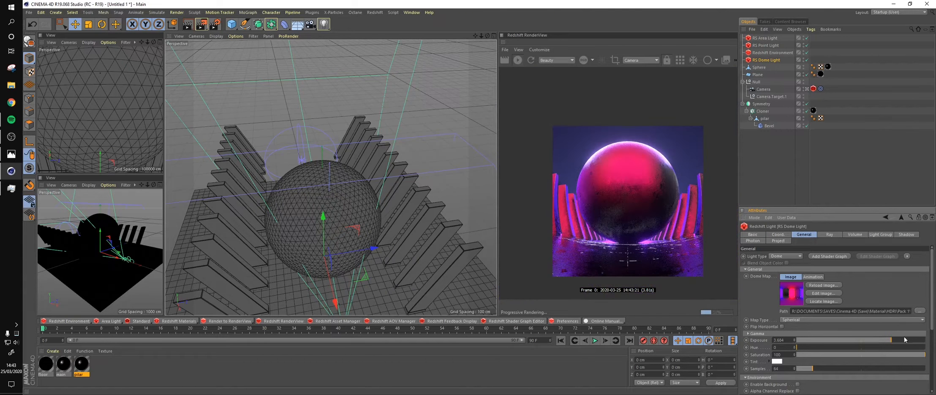
pyautogui.moveTo(889, 341); pyautogui.dragTo(887, 342)
pyautogui.scroll(2, 640, 209)
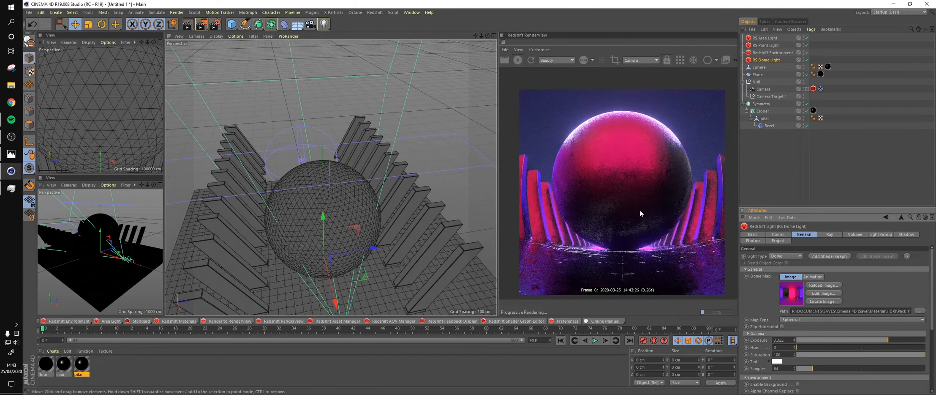
pyautogui.scroll(-3, 611, 198)
pyautogui.scroll(2, 618, 222)
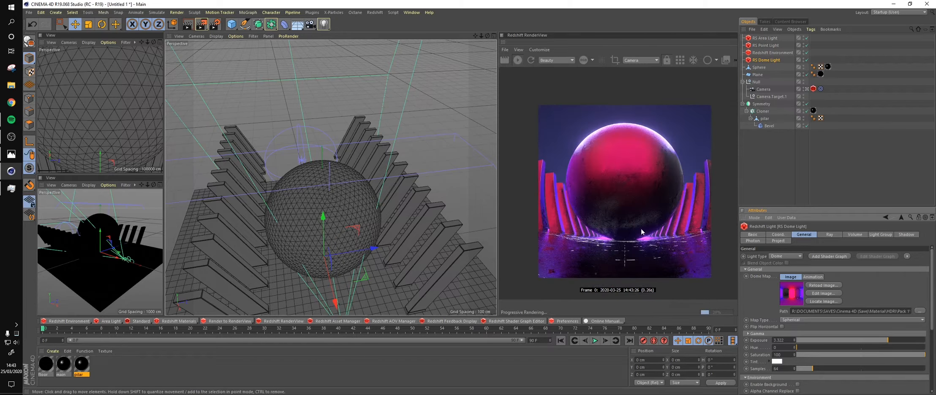
# - Colour the RS Incandescent node in the floor material's shader graph orange-red, checking the line colour against the reference artwork
pyautogui.click(49, 363)
pyautogui.doubleClick(46, 363)
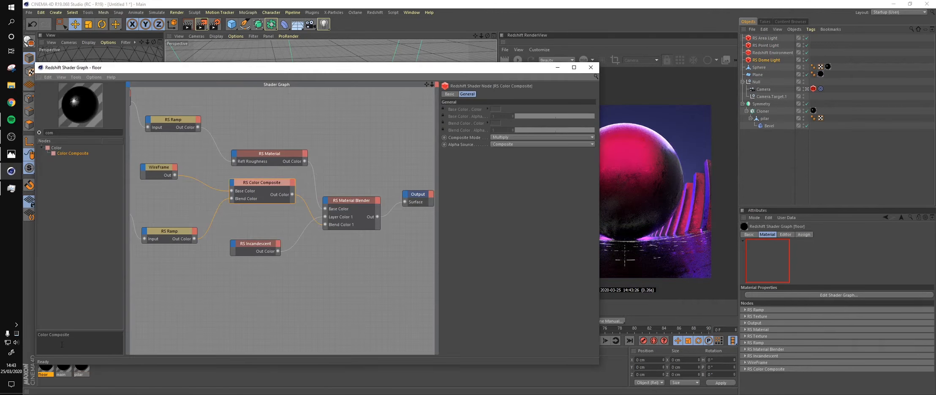
pyautogui.click(259, 248)
pyautogui.click(510, 94)
pyautogui.hotkey('alt', 'Tab')
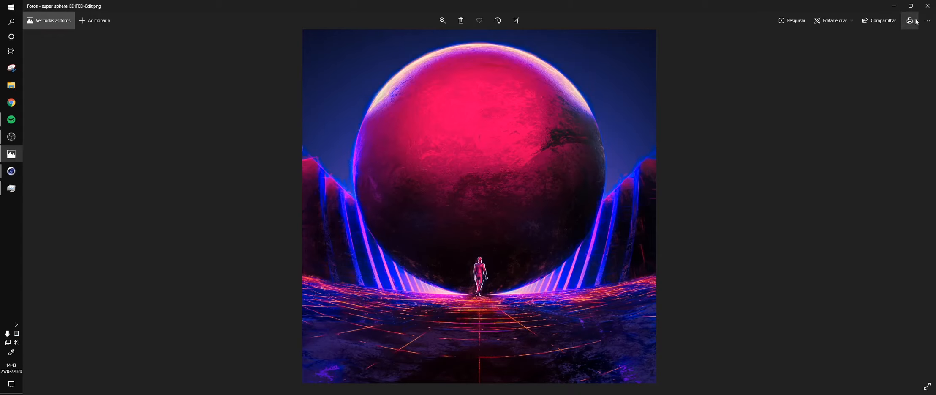
pyautogui.click(894, 6)
pyautogui.click(528, 115)
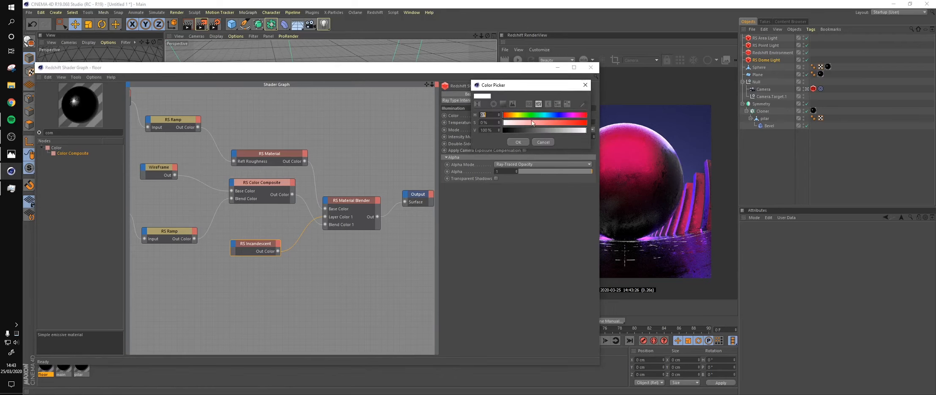
pyautogui.click(494, 104)
pyautogui.click(526, 124)
pyautogui.click(518, 222)
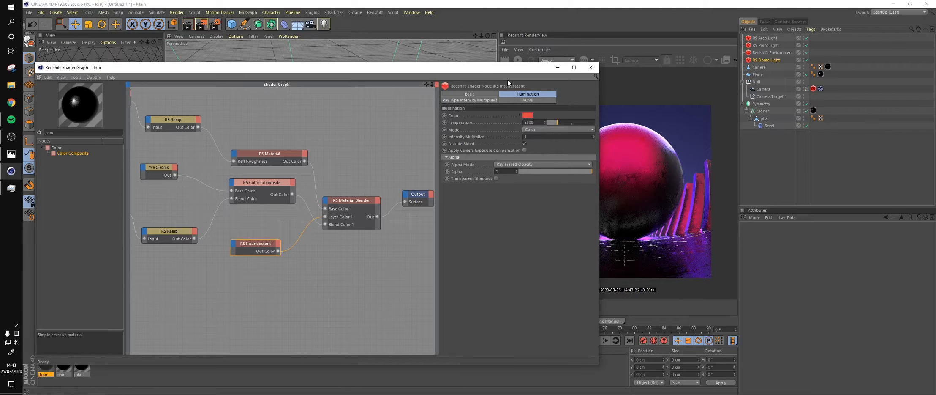
# - Set the floor's RS Incandescent intensity multiplier to 5 and check the glowing lines in the render
pyautogui.moveTo(519, 67); pyautogui.dragTo(387, 64)
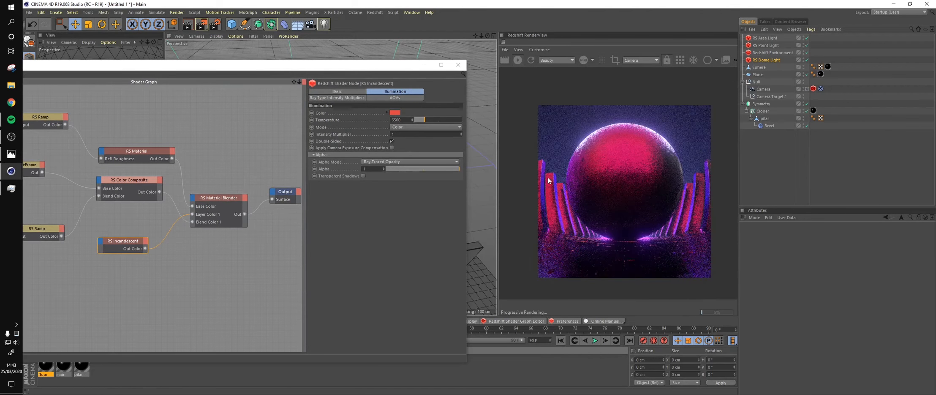
pyautogui.moveTo(403, 135); pyautogui.dragTo(323, 145)
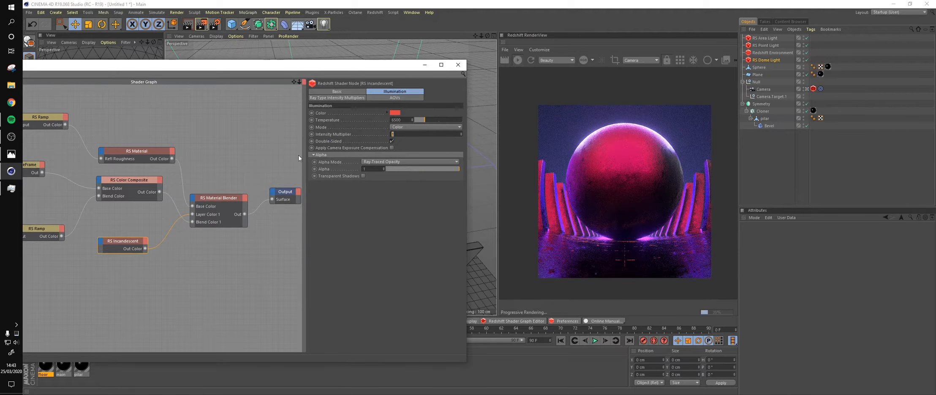
pyautogui.write('5')
pyautogui.press('Return')
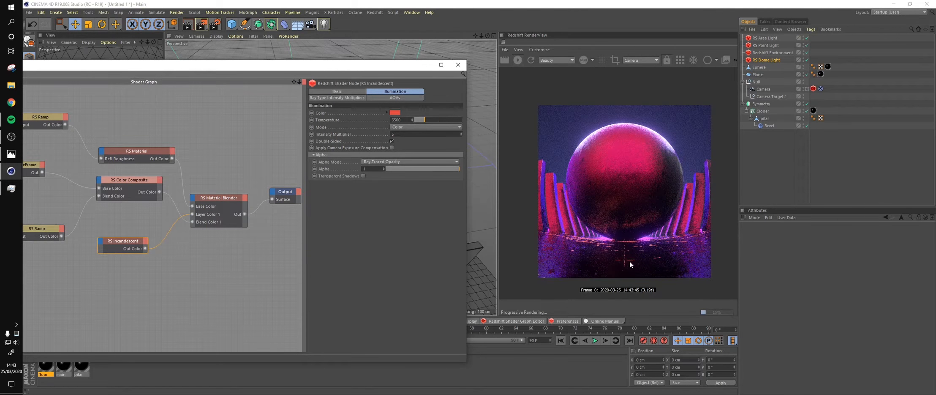
pyautogui.scroll(2, 630, 264)
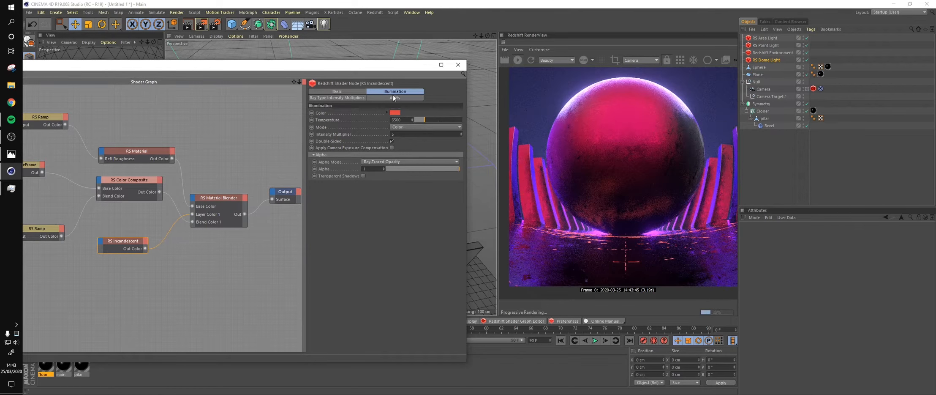
# - Shift the RS Texture feeding the lower RS Ramp in the floor graph to an X offset of about 0.142
pyautogui.moveTo(204, 66); pyautogui.dragTo(332, 62)
pyautogui.keyDown('alt'); pyautogui.moveTo(209, 244); pyautogui.dragTo(284, 259, button='middle'); pyautogui.keyUp('alt')
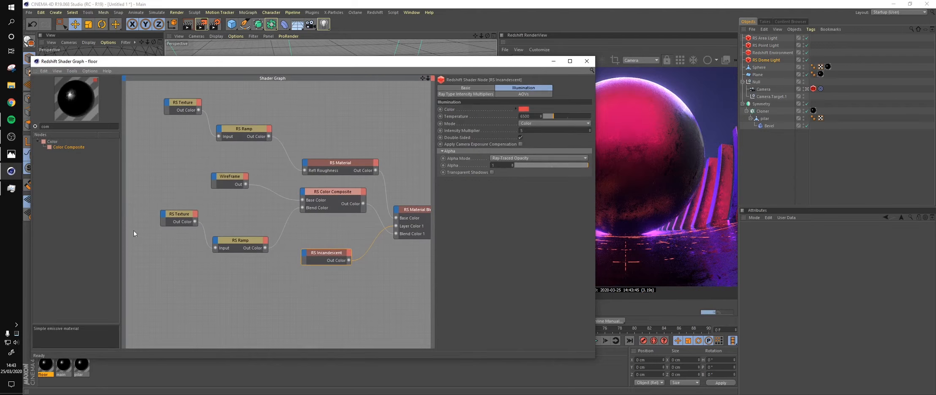
pyautogui.click(179, 213)
pyautogui.moveTo(484, 248); pyautogui.dragTo(485, 234)
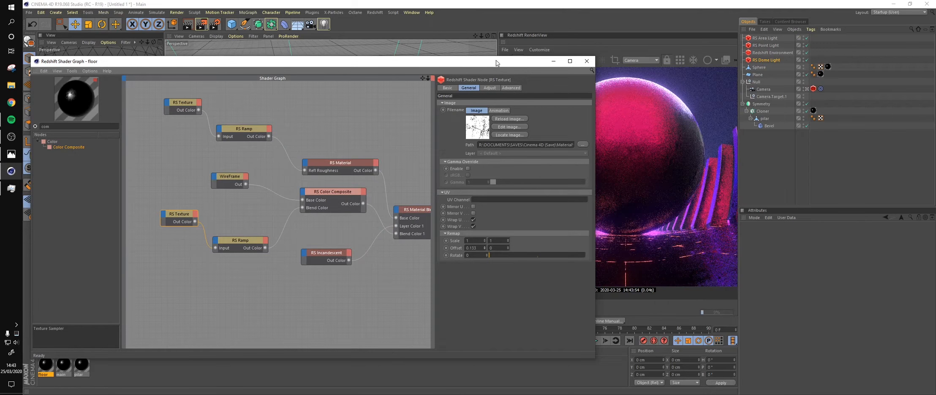
pyautogui.moveTo(495, 61); pyautogui.dragTo(418, 54)
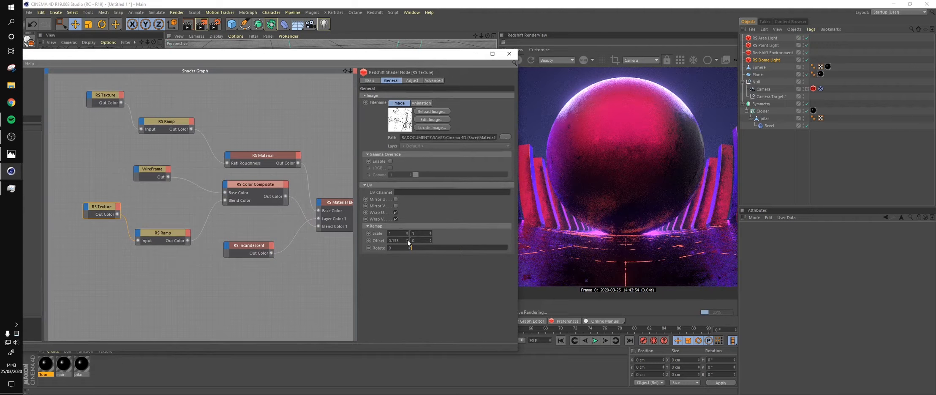
pyautogui.moveTo(409, 242); pyautogui.dragTo(409, 240)
pyautogui.moveTo(408, 242); pyautogui.dragTo(408, 240)
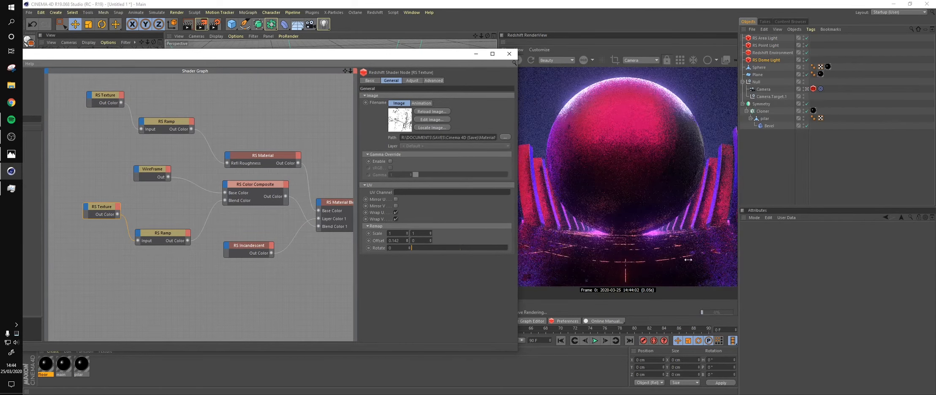
# - Examine the floor's glowing lines in the render and compare them with the reference artwork
pyautogui.moveTo(434, 55); pyautogui.dragTo(389, 59)
pyautogui.scroll(-3, 629, 180)
pyautogui.scroll(4, 653, 137)
pyautogui.scroll(1, 617, 203)
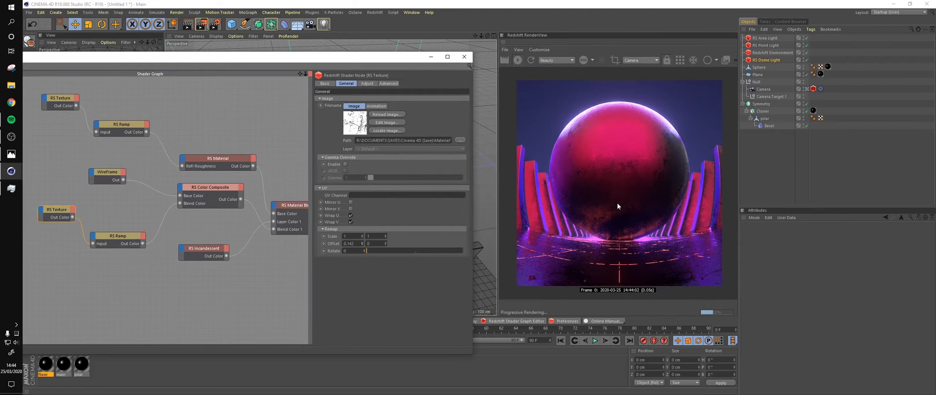
pyautogui.scroll(-5, 617, 203)
pyautogui.click(430, 56)
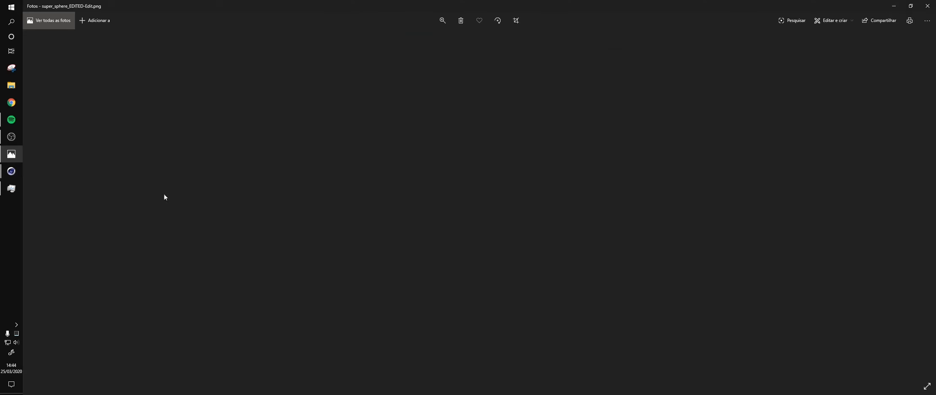
pyautogui.click(12, 154)
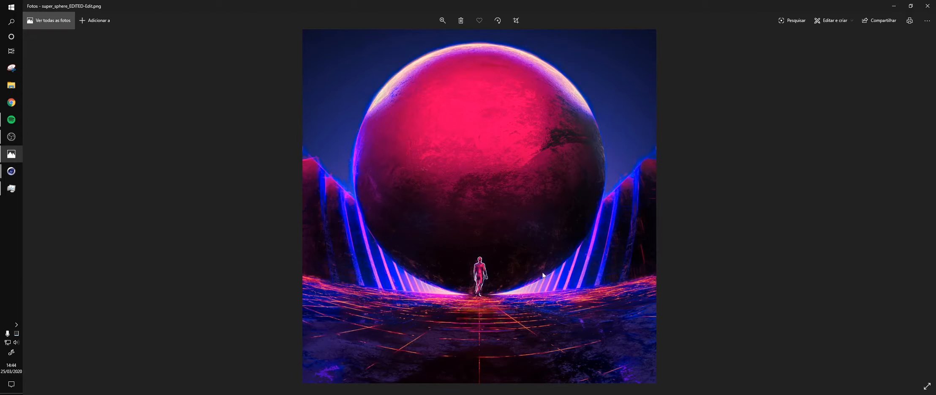
pyautogui.click(894, 6)
# - Start merging a file into the scene and browse to the Material folder in Cinema 4D (Save)
pyautogui.keyDown('alt'); pyautogui.moveTo(356, 265); pyautogui.dragTo(366, 184, button='middle'); pyautogui.keyUp('alt')
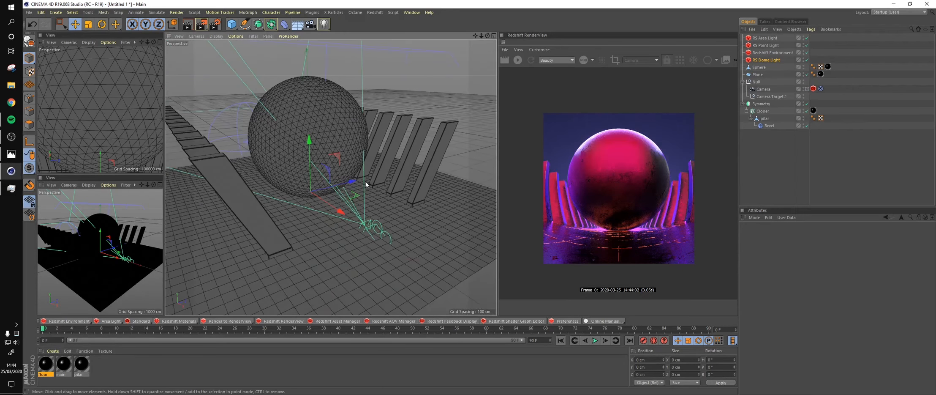
pyautogui.keyDown('alt'); pyautogui.moveTo(366, 183); pyautogui.dragTo(276, 194, button='right'); pyautogui.keyUp('alt')
pyautogui.click(28, 12)
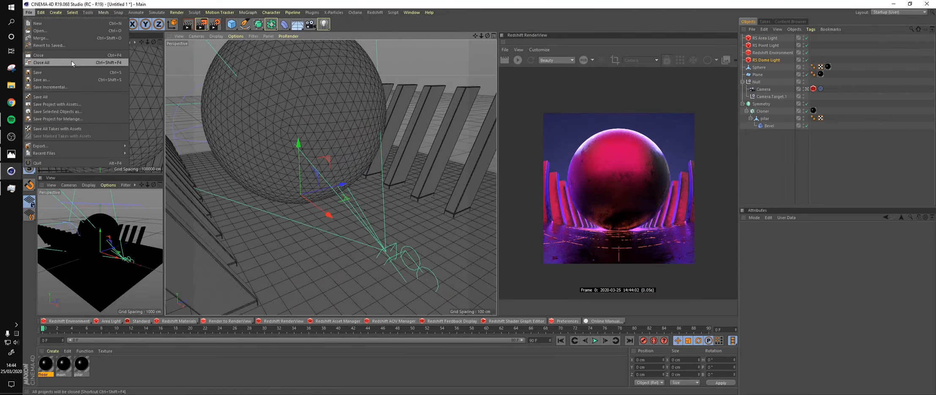
pyautogui.click(55, 45)
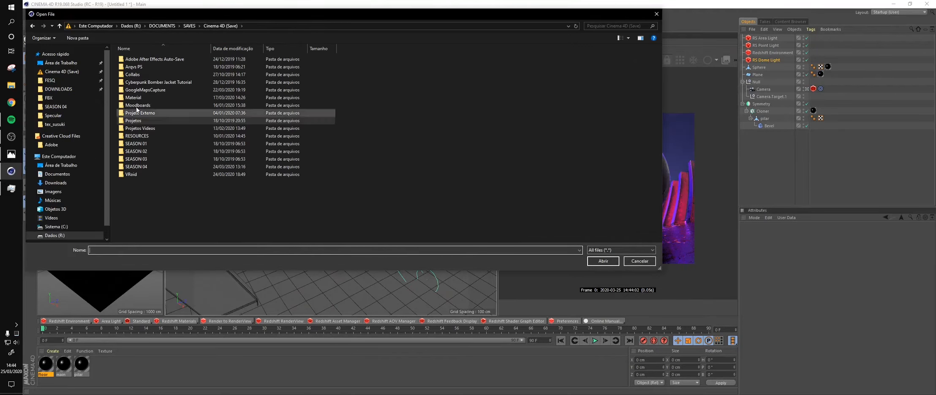
pyautogui.click(161, 26)
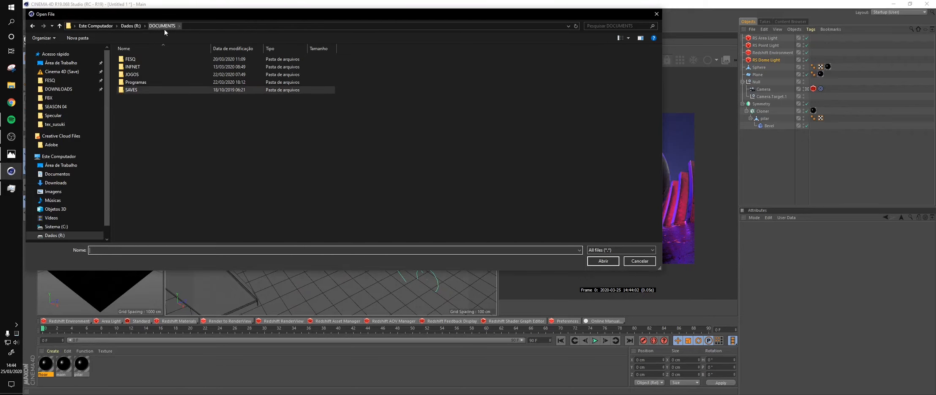
pyautogui.doubleClick(146, 90)
pyautogui.doubleClick(162, 68)
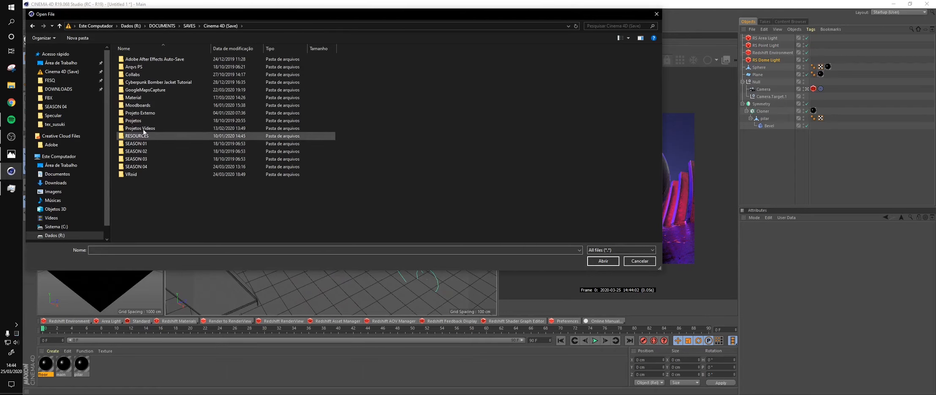
pyautogui.doubleClick(149, 100)
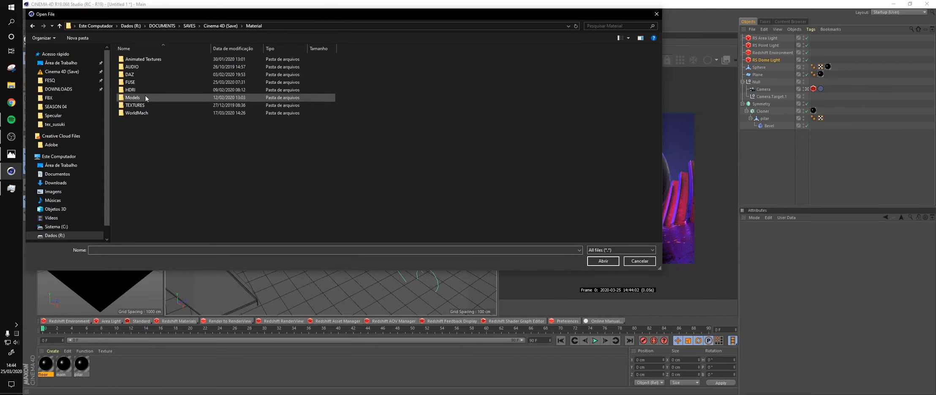
# - Merge the walking model from the FUSE folder's Modelo 03 subfolder, accepting the import settings
pyautogui.doubleClick(150, 98)
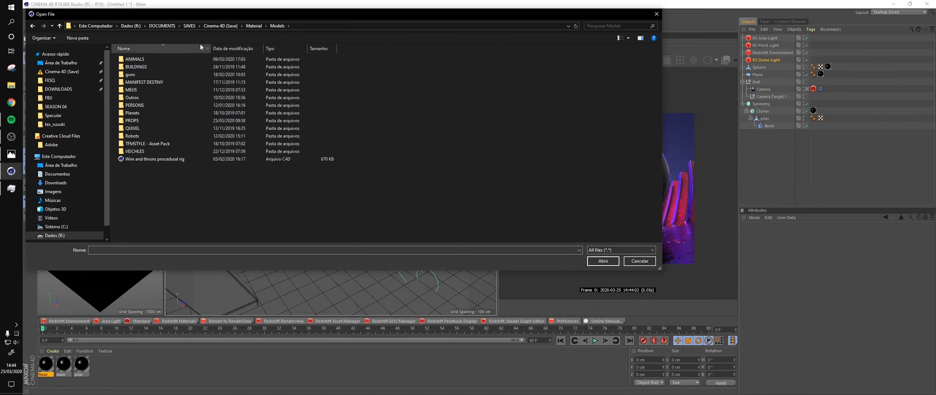
pyautogui.click(253, 25)
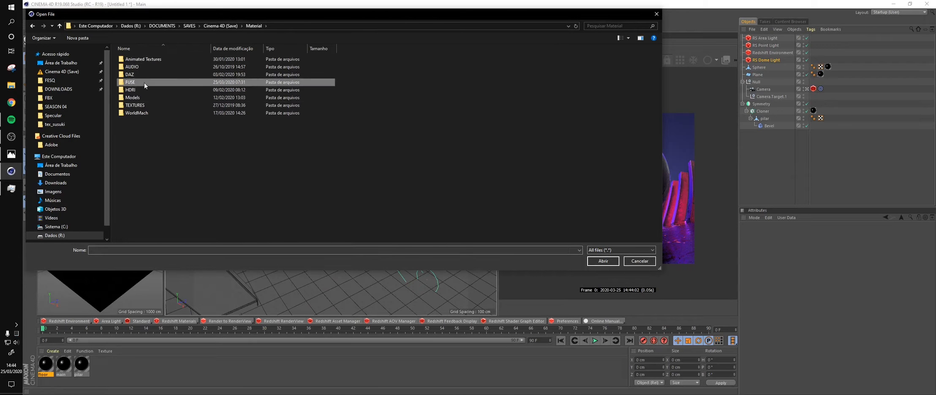
pyautogui.doubleClick(139, 82)
pyautogui.doubleClick(155, 89)
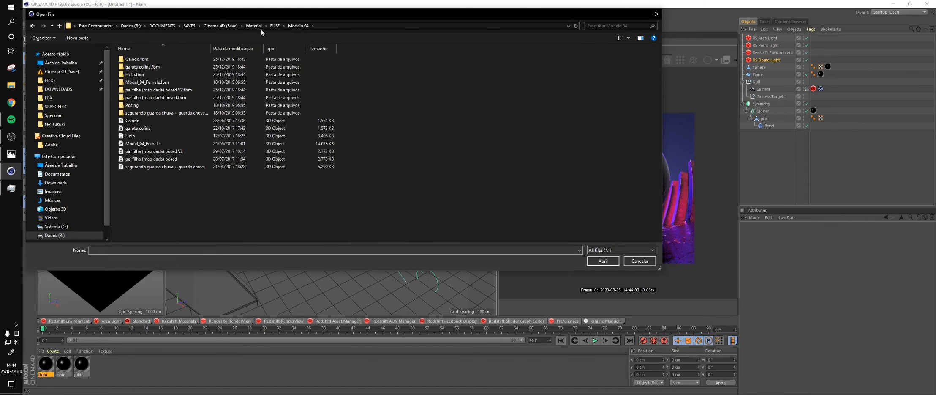
pyautogui.click(277, 25)
pyautogui.doubleClick(143, 82)
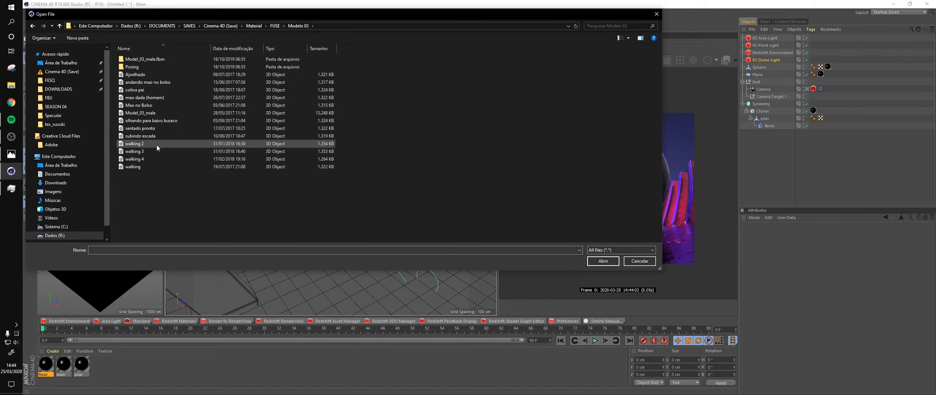
pyautogui.doubleClick(156, 167)
pyautogui.click(142, 246)
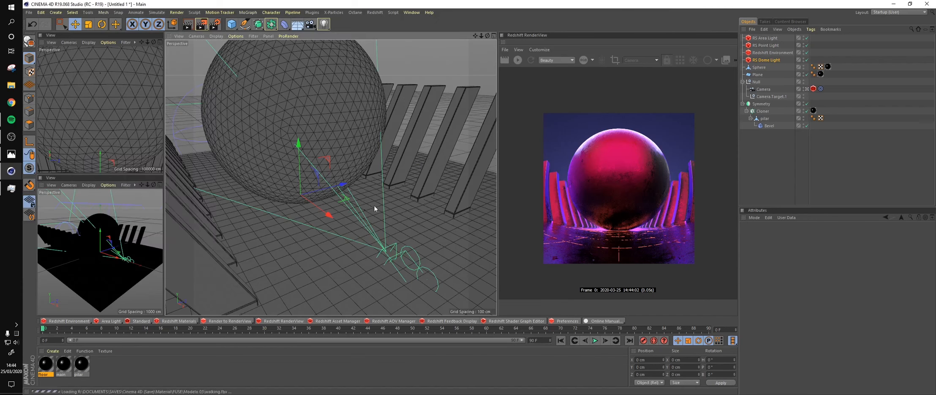
# - Scale the walking figure to about 38.9 cm tall, turn it to about H -116.6°, and place it before the sphere at about X 156 cm
pyautogui.hotkey('alt', '0')
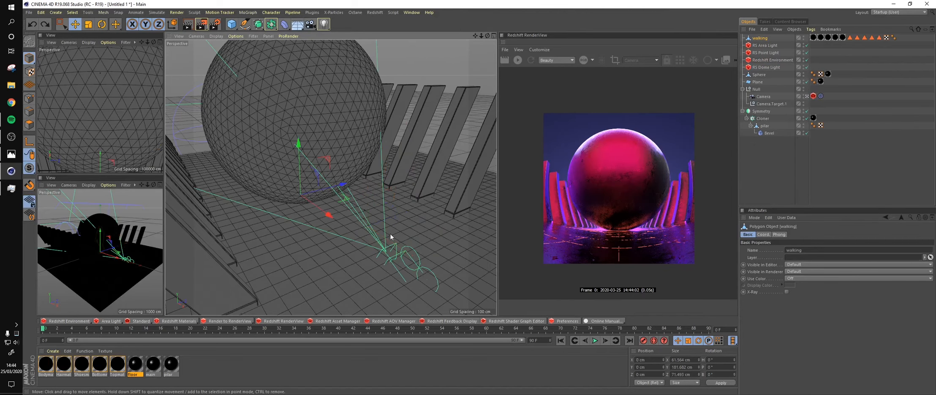
pyautogui.moveTo(324, 214); pyautogui.dragTo(289, 289)
pyautogui.press('t')
pyautogui.keyDown('alt'); pyautogui.moveTo(352, 241); pyautogui.dragTo(290, 227); pyautogui.keyUp('alt')
pyautogui.press('r')
pyautogui.press('e')
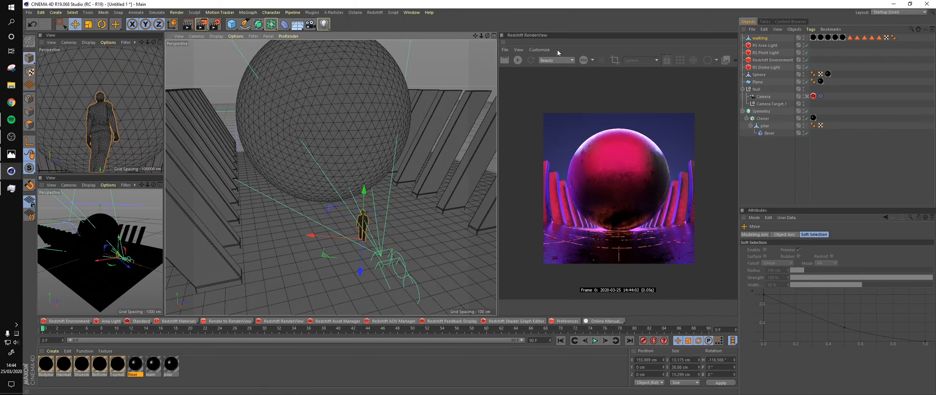
# - Restart the live render, shrink the walking figure to about 14.5 cm tall, and centre it before the sphere at about X 141.6, Z -0.1 cm
pyautogui.click(518, 60)
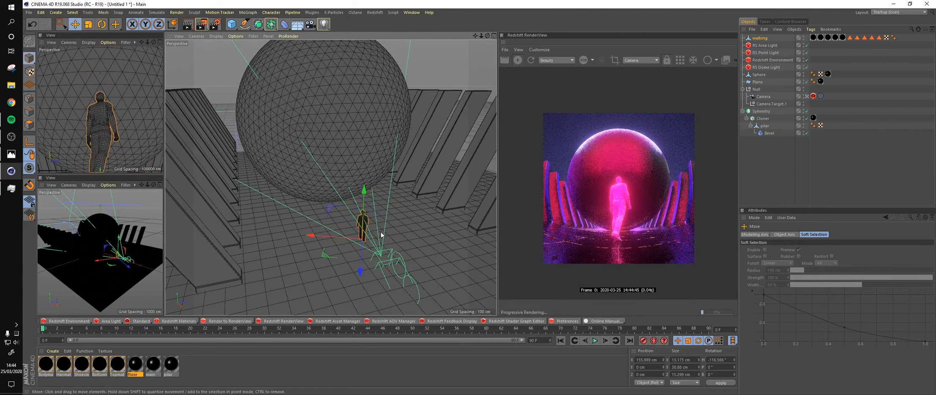
pyautogui.scroll(8, 380, 232)
pyautogui.press('F2')
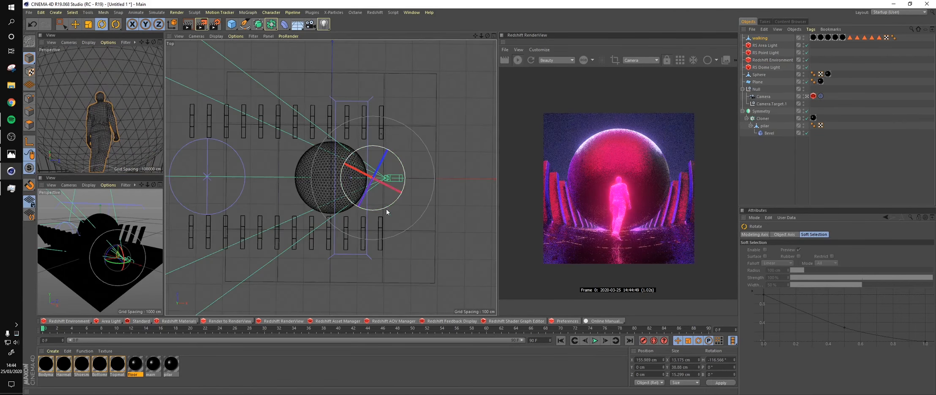
pyautogui.scroll(10, 381, 199)
pyautogui.press('t')
pyautogui.moveTo(388, 218); pyautogui.dragTo(312, 230)
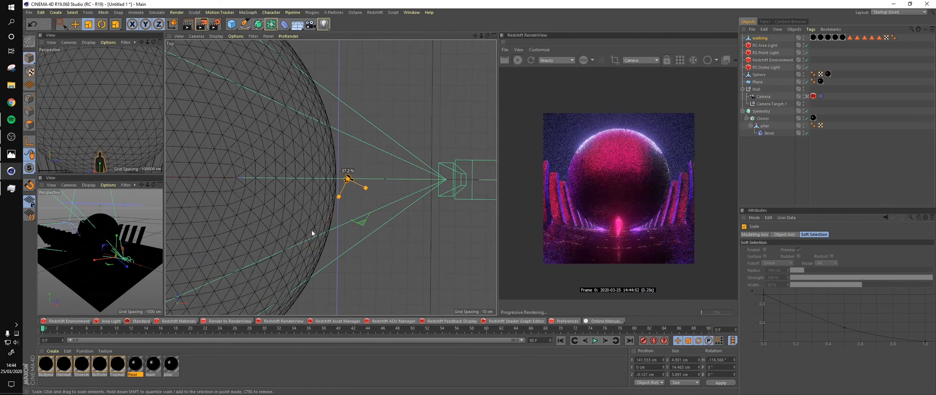
pyautogui.press('e')
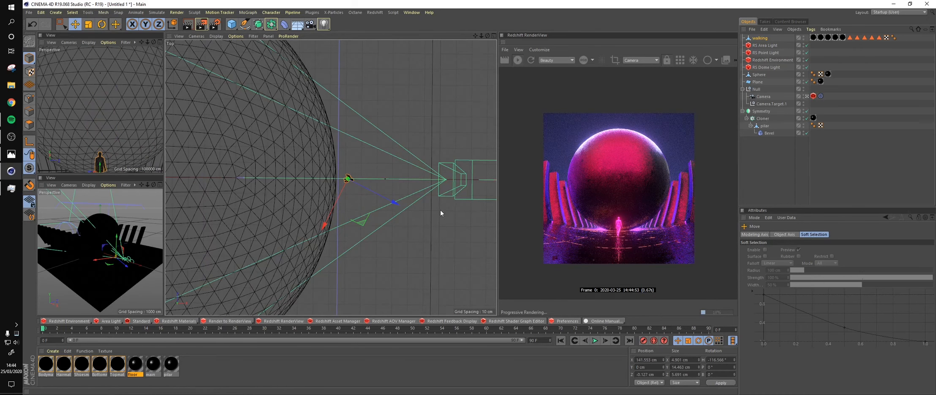
pyautogui.press('F1')
pyautogui.scroll(2, 645, 217)
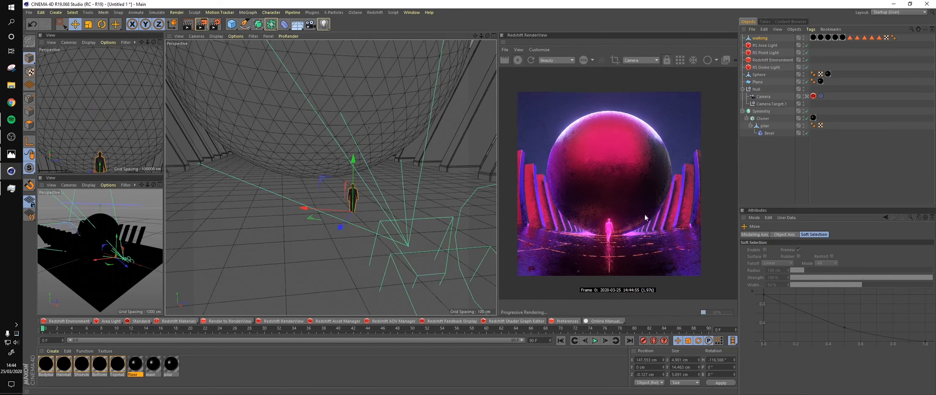
pyautogui.scroll(3, 616, 224)
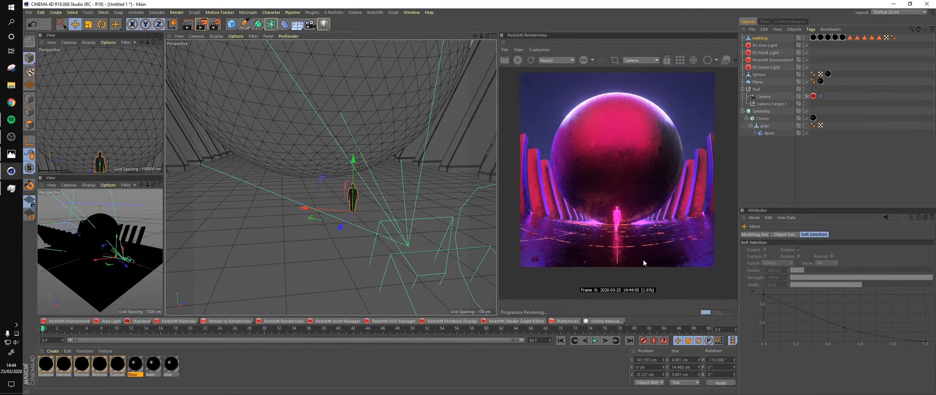
pyautogui.scroll(-3, 619, 227)
pyautogui.moveTo(617, 197); pyautogui.dragTo(624, 198, button='middle')
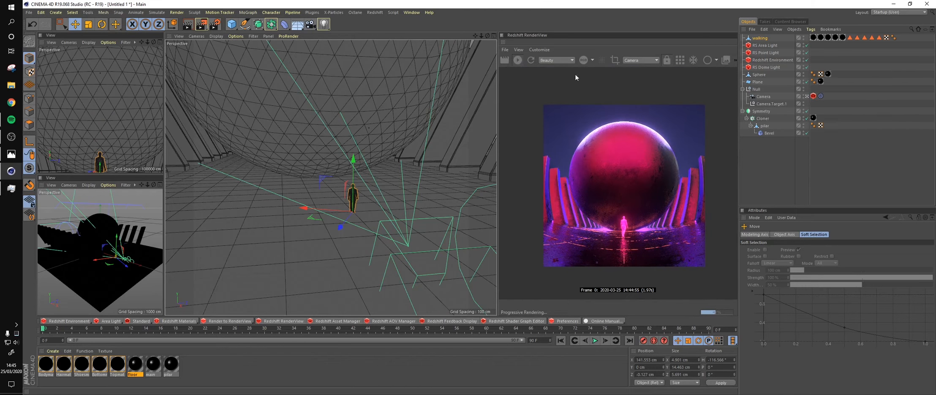
# - Stop the live render and delete the five materials imported with the walking figure
pyautogui.click(520, 60)
pyautogui.click(117, 366)
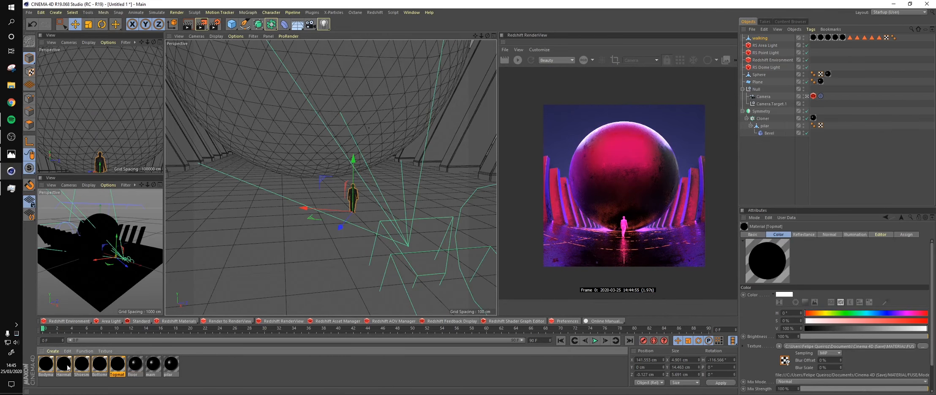
pyautogui.keyDown('shift'); pyautogui.click(47, 366); pyautogui.keyUp('shift')
pyautogui.press('Delete')
# - Restart the live render, confine it to a region over the near-left corner of the floor, inspect the surface, and stop rendering
pyautogui.scroll(5, 619, 261)
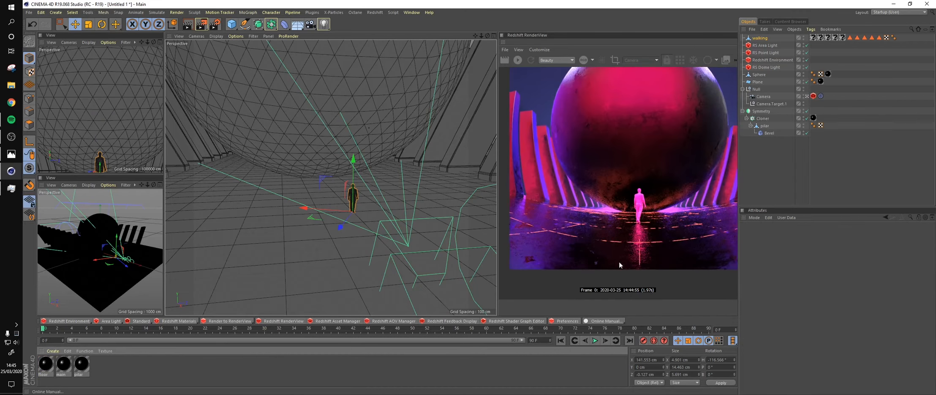
pyautogui.moveTo(574, 236); pyautogui.dragTo(595, 244, button='middle')
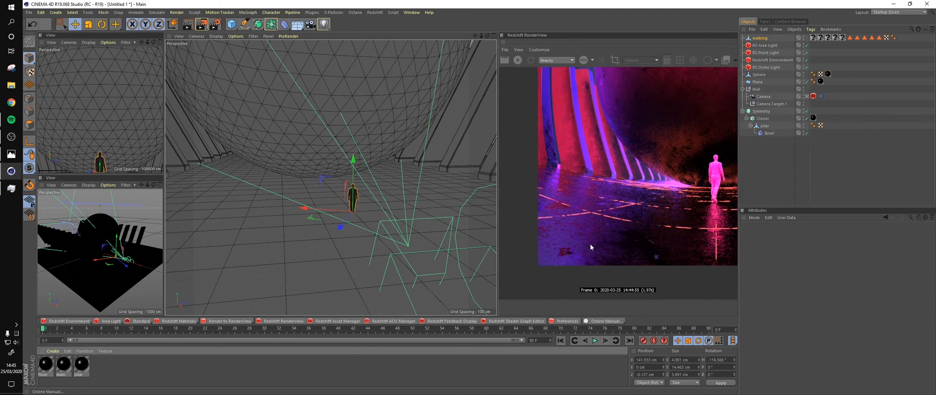
pyautogui.scroll(2, 605, 219)
pyautogui.click(518, 60)
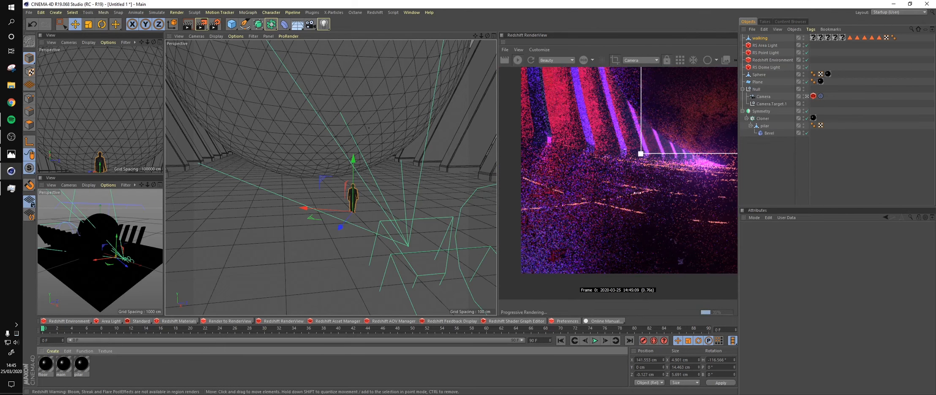
pyautogui.moveTo(638, 188); pyautogui.dragTo(522, 273)
pyautogui.scroll(2, 567, 260)
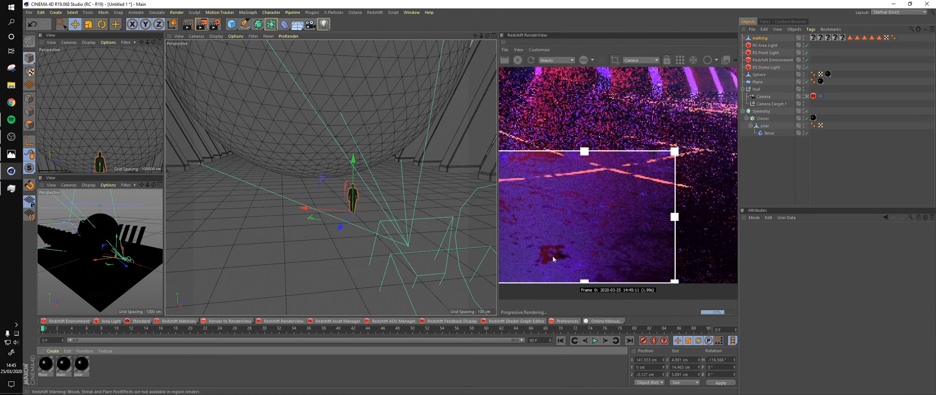
pyautogui.scroll(-2, 554, 256)
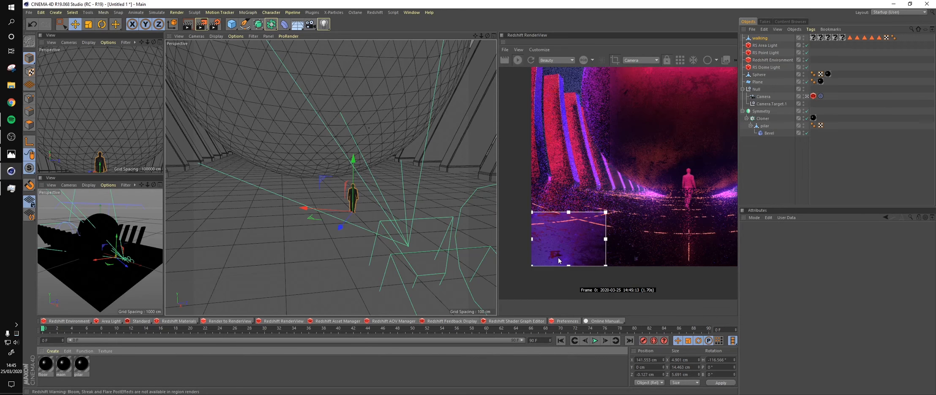
pyautogui.scroll(2, 558, 257)
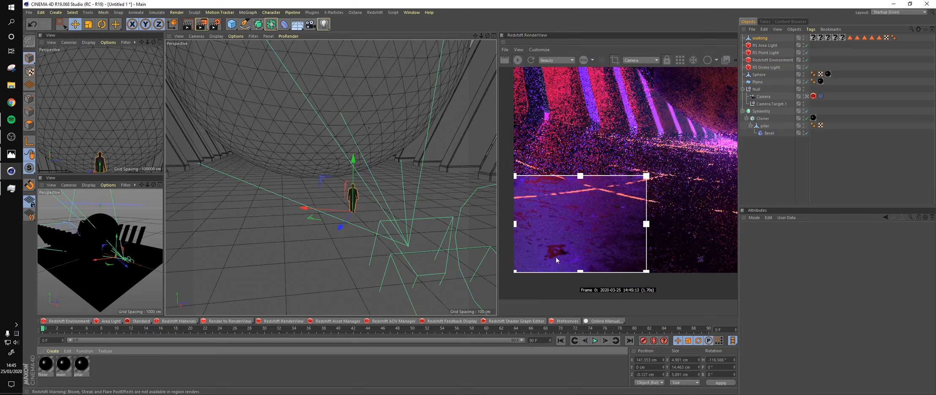
pyautogui.click(519, 60)
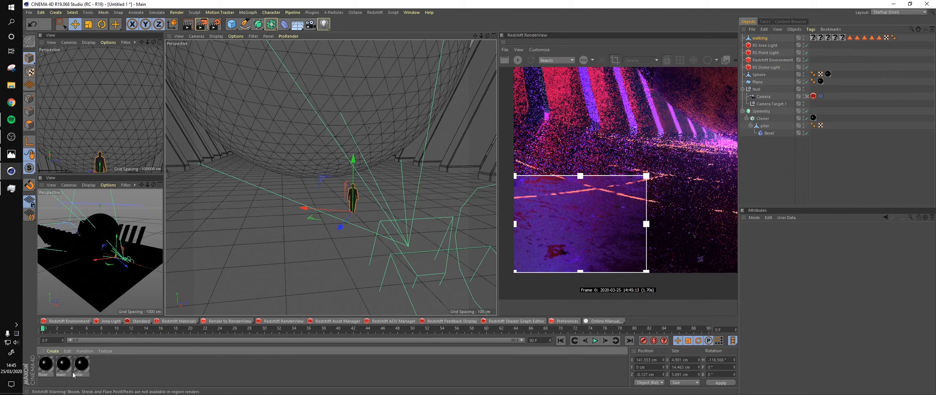
# - Add a Normal Map node to the floor material's shader graph and connect it to the RS Material's Bump Input
pyautogui.doubleClick(50, 370)
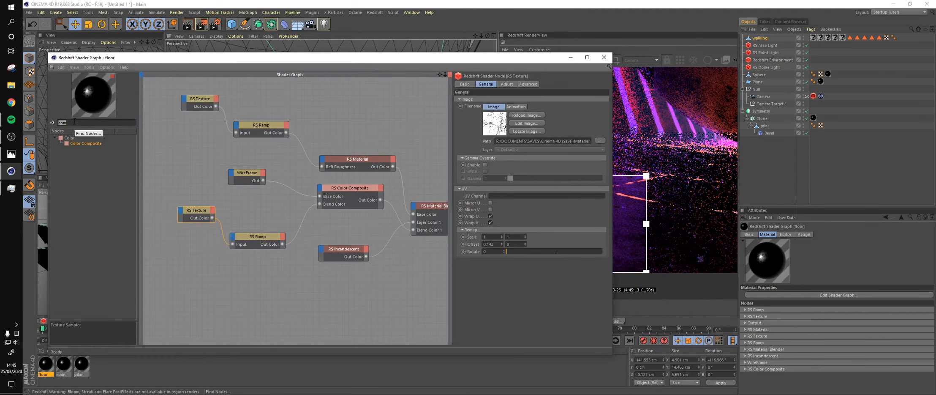
pyautogui.write('nor')
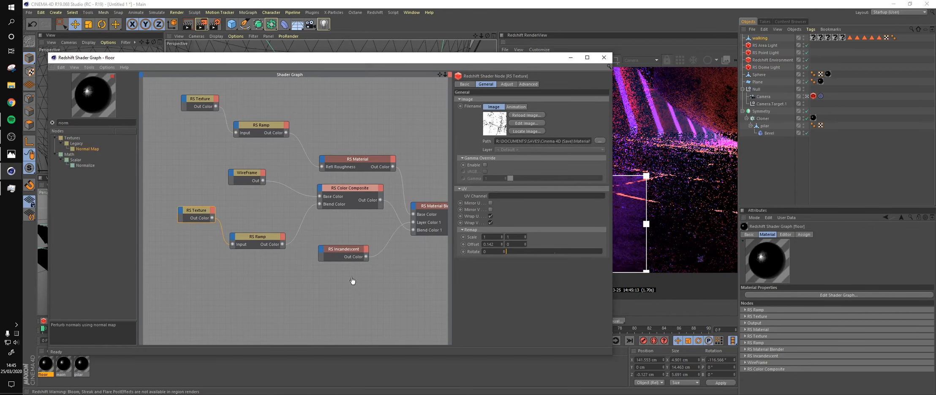
pyautogui.moveTo(353, 280); pyautogui.dragTo(354, 276)
pyautogui.keyDown('alt'); pyautogui.moveTo(383, 268); pyautogui.dragTo(265, 247, button='middle'); pyautogui.keyUp('alt')
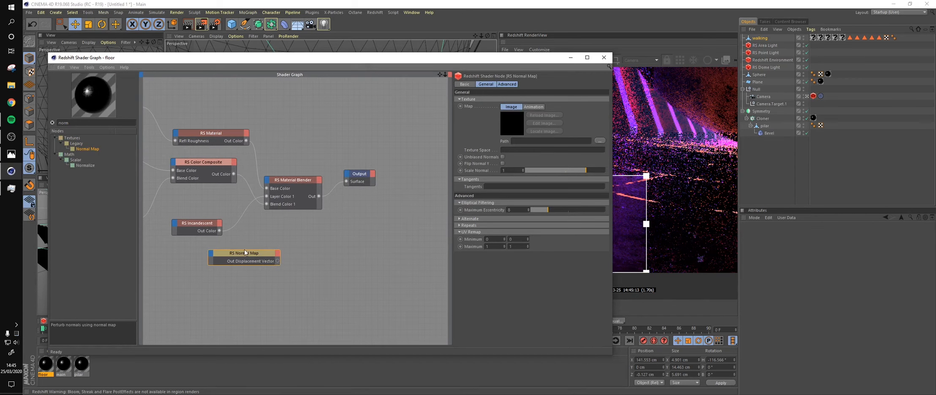
pyautogui.moveTo(245, 250); pyautogui.dragTo(245, 135)
pyautogui.hotkey('ctrl', 'z')
pyautogui.keyDown('alt'); pyautogui.moveTo(258, 239); pyautogui.dragTo(393, 305, button='middle'); pyautogui.keyUp('alt')
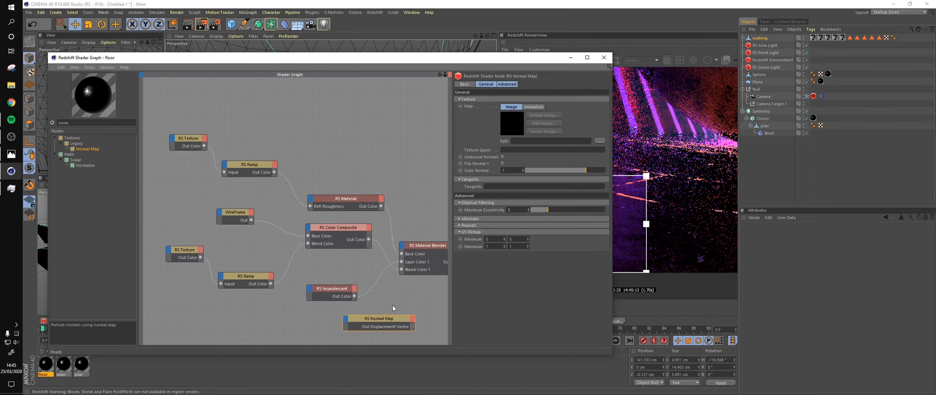
pyautogui.moveTo(393, 318); pyautogui.dragTo(312, 203)
pyautogui.moveTo(346, 255)
pyautogui.click(434, 277)
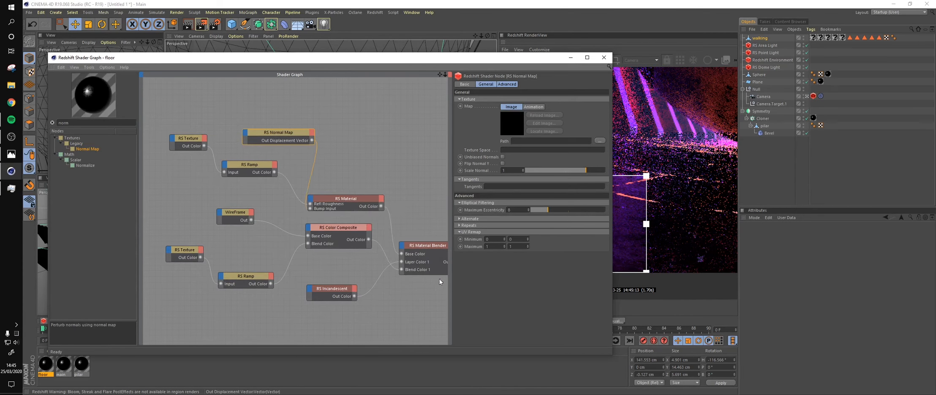
# - Load the Plaster17_NRM_1K image from TEXTURES/CATEGORIES/Full TX/Plaster into the Normal Map node
pyautogui.click(600, 140)
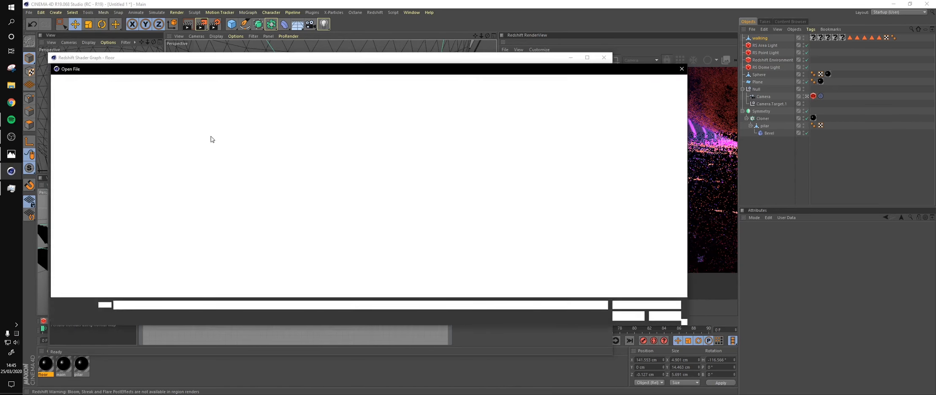
pyautogui.click(282, 80)
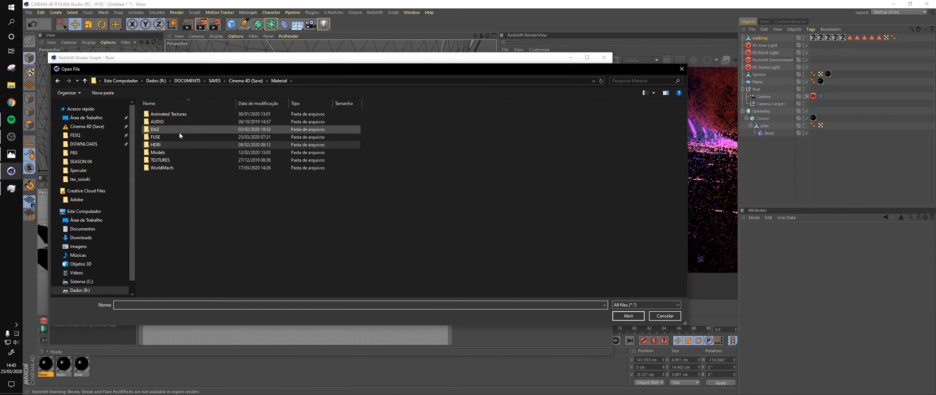
pyautogui.doubleClick(174, 159)
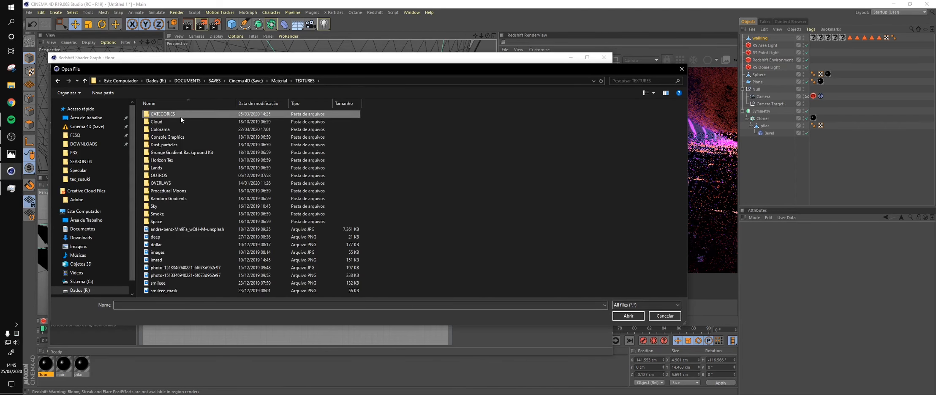
pyautogui.doubleClick(181, 115)
pyautogui.doubleClick(173, 129)
pyautogui.doubleClick(170, 215)
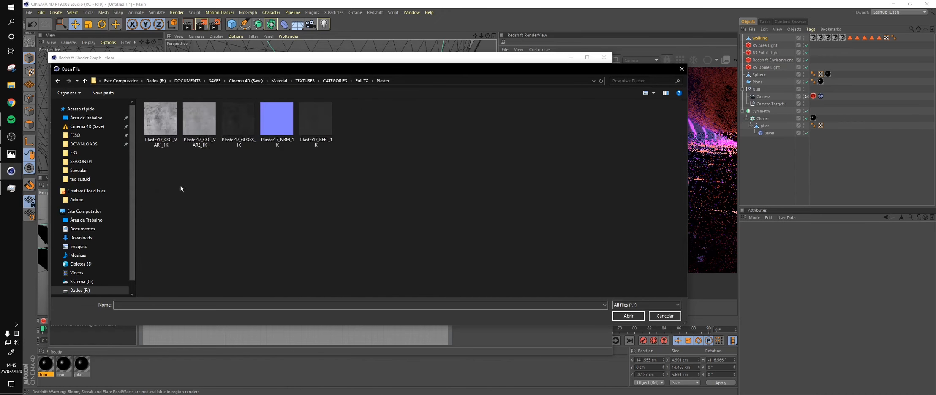
pyautogui.doubleClick(277, 123)
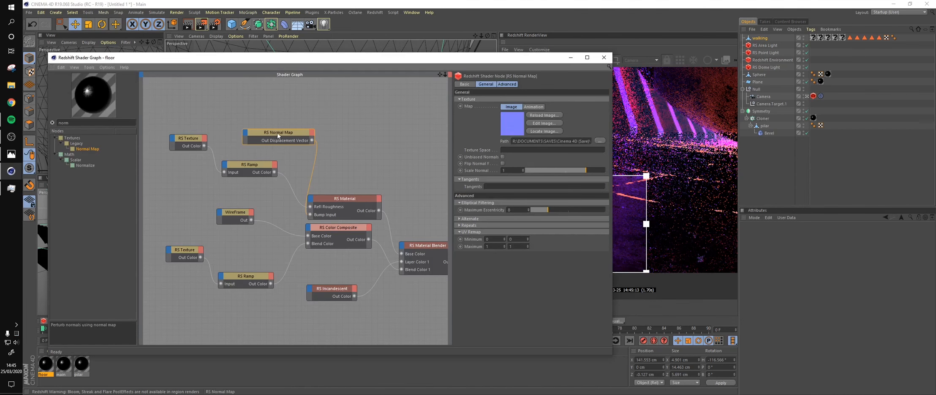
# - Increase the normal map's texture repeats in both directions and rerun the region render to check the floor bumps
pyautogui.moveTo(277, 133); pyautogui.dragTo(257, 125)
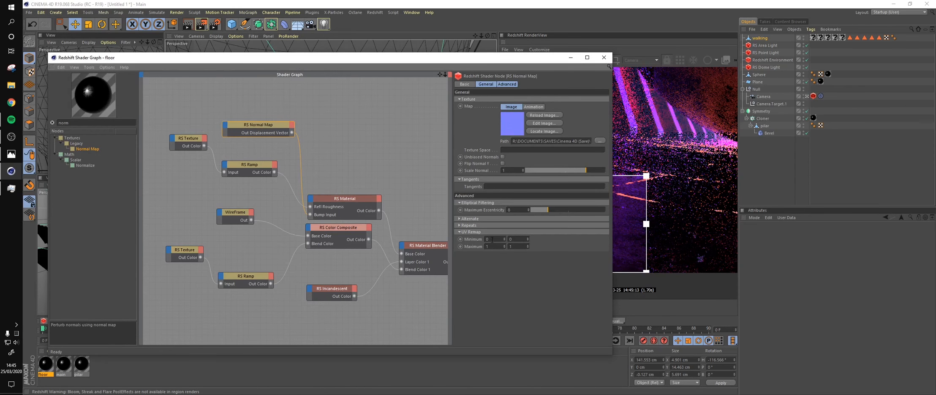
pyautogui.click(475, 226)
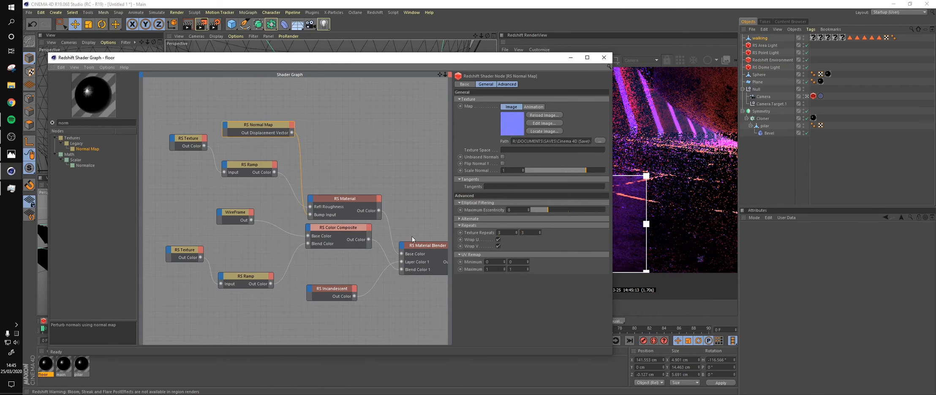
pyautogui.moveTo(520, 61); pyautogui.dragTo(411, 46)
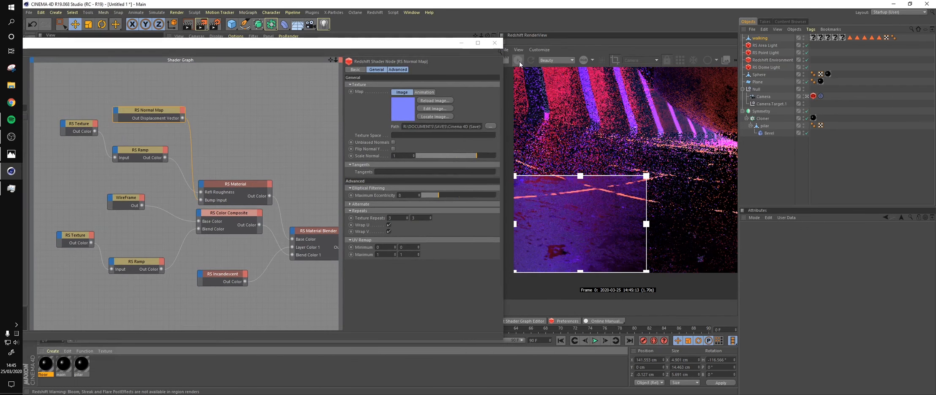
pyautogui.scroll(4, 552, 262)
pyautogui.scroll(-5, 552, 237)
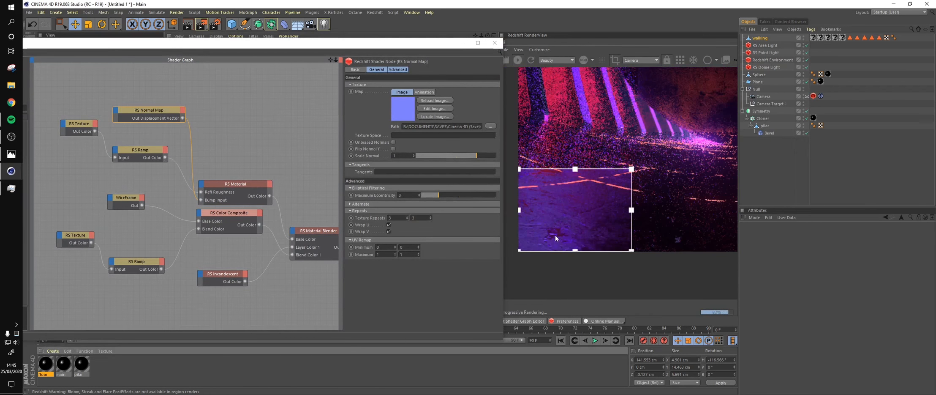
# - Turn off the render region, set the render camera to Auto, and inspect the floor from a low perspective angle
pyautogui.click(667, 61)
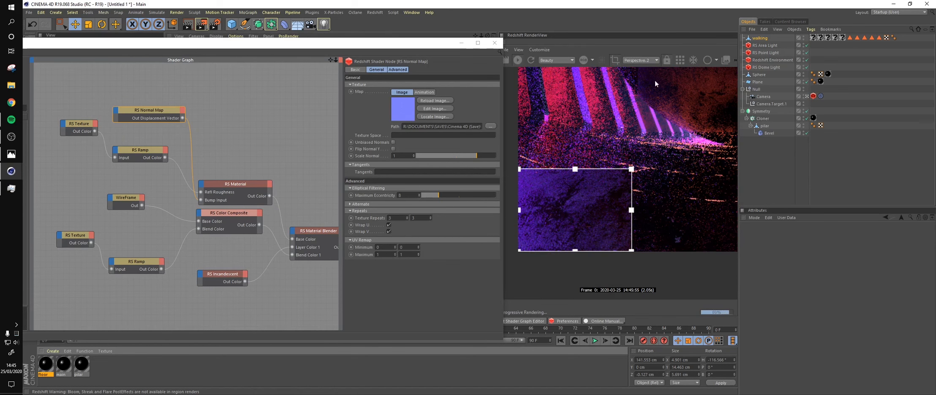
pyautogui.click(615, 60)
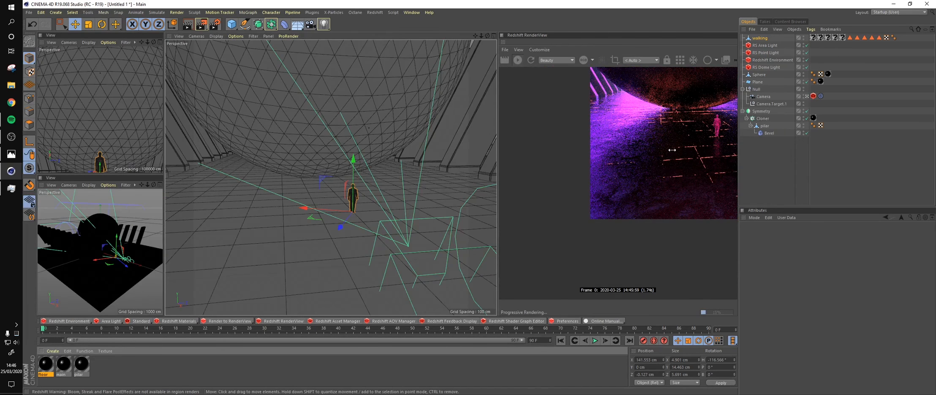
pyautogui.moveTo(672, 150); pyautogui.dragTo(576, 200)
pyautogui.keyDown('alt'); pyautogui.moveTo(313, 250); pyautogui.dragTo(355, 227); pyautogui.keyUp('alt')
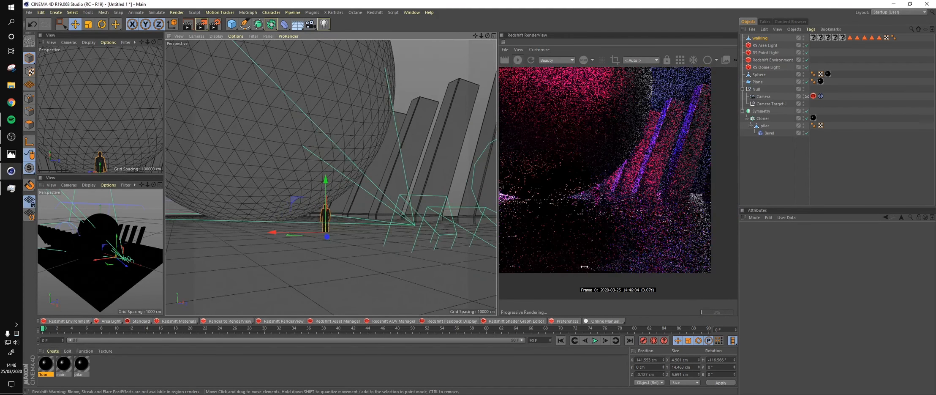
pyautogui.scroll(8, 667, 264)
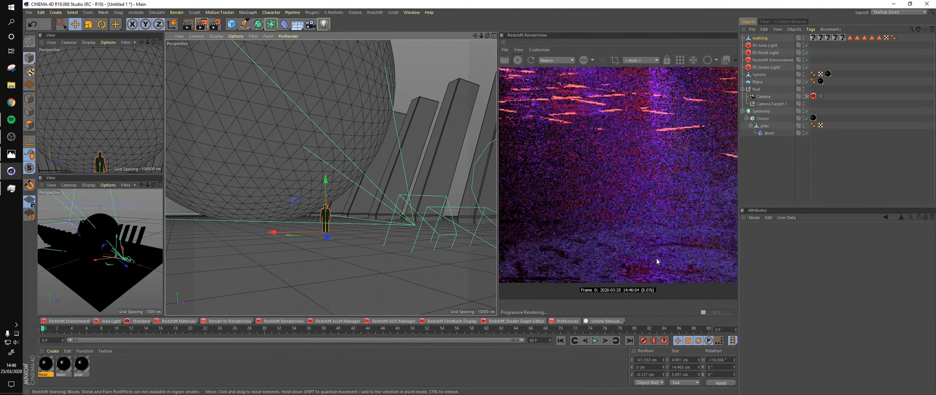
pyautogui.scroll(-6, 656, 260)
# - Render the main camera's view again, stop the live render, and examine the sphere, floor and walking figure
pyautogui.click(78, 61)
pyautogui.scroll(-4, 635, 168)
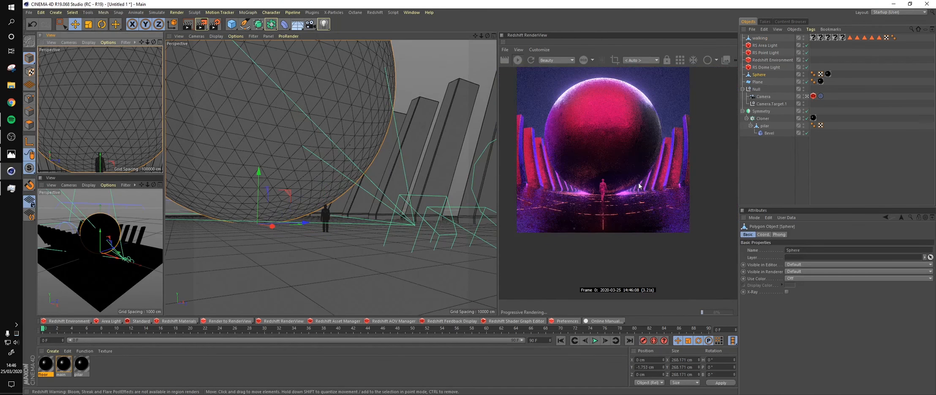
pyautogui.moveTo(639, 141); pyautogui.dragTo(639, 159)
pyautogui.scroll(1, 590, 177)
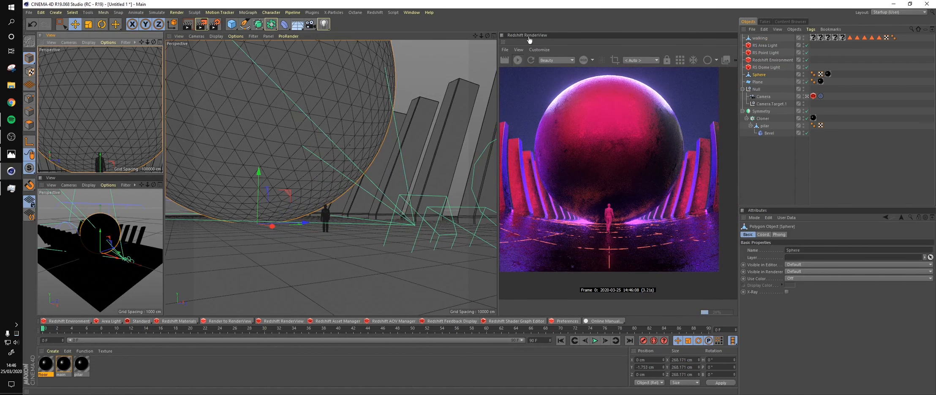
pyautogui.scroll(-2, 638, 157)
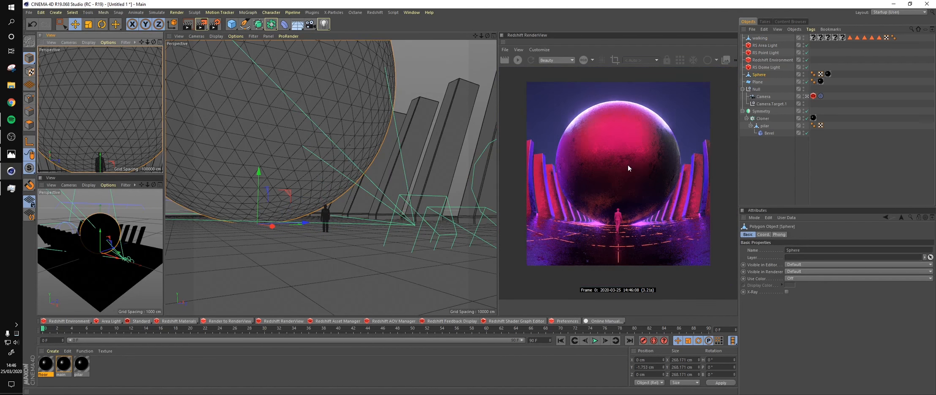
pyautogui.scroll(1, 629, 167)
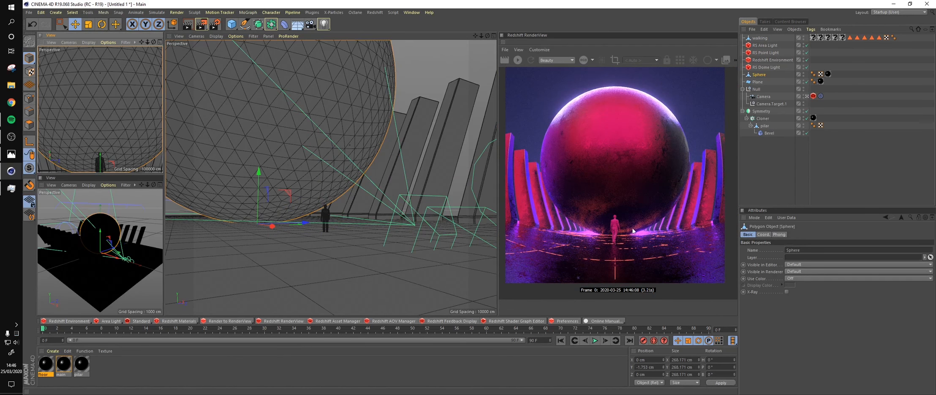
pyautogui.scroll(1, 629, 211)
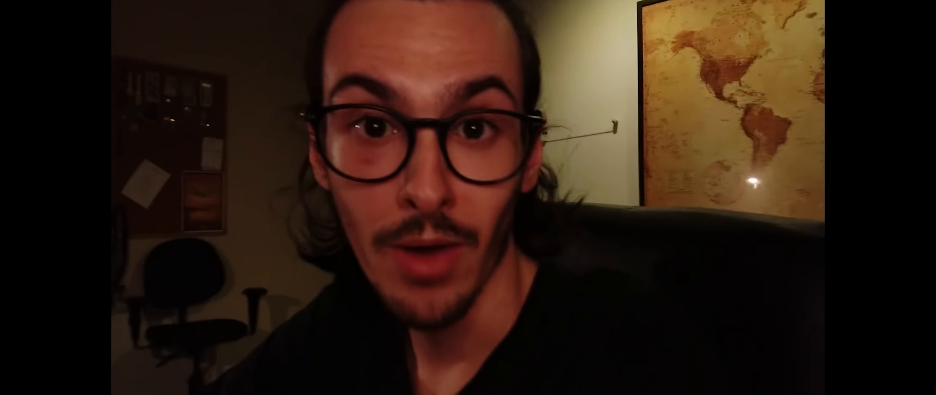